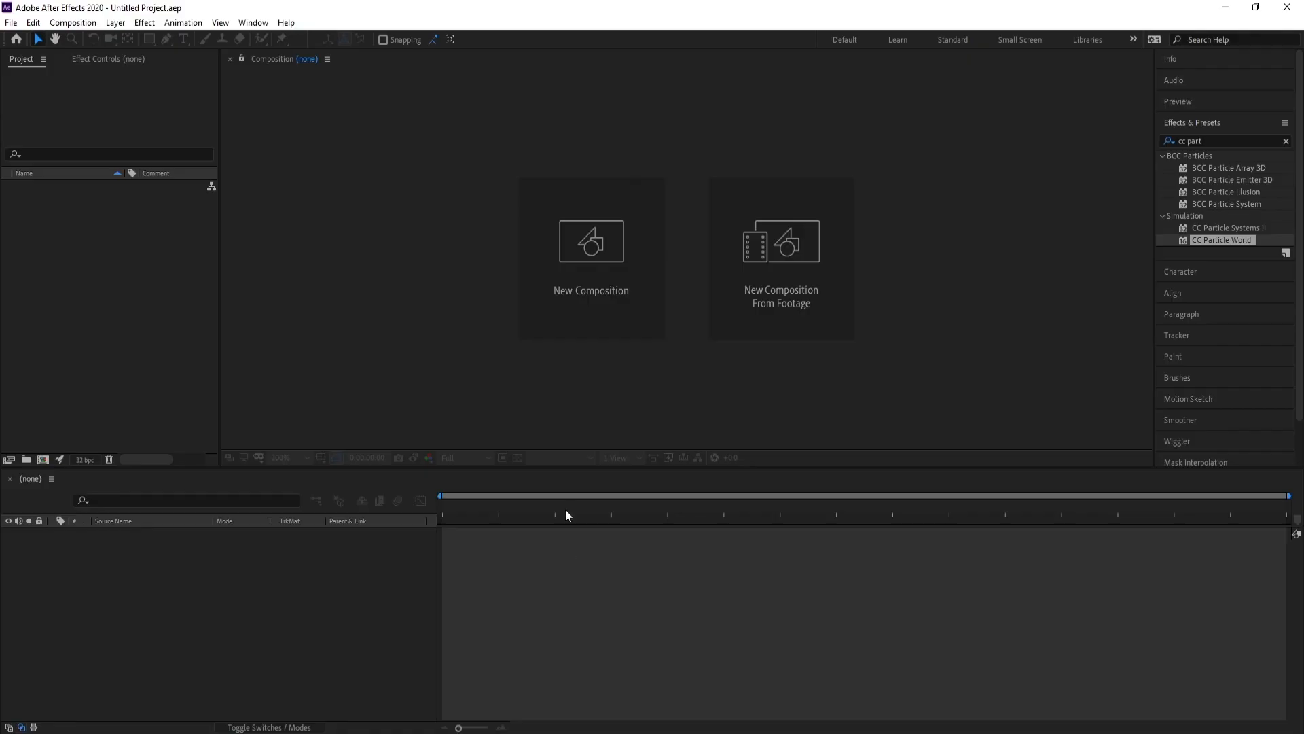
Create Comp 1 with the default 1920×1080 settings at 30 fps
click(592, 263)
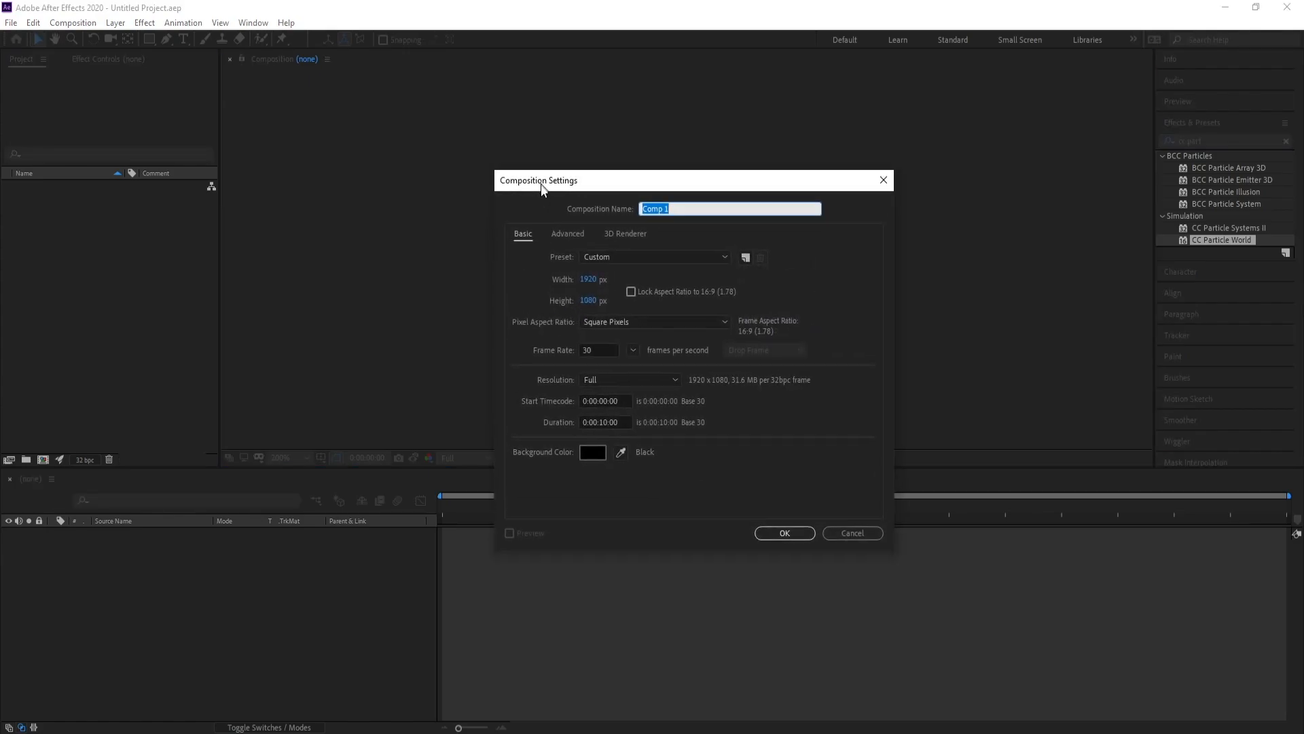
click(607, 350)
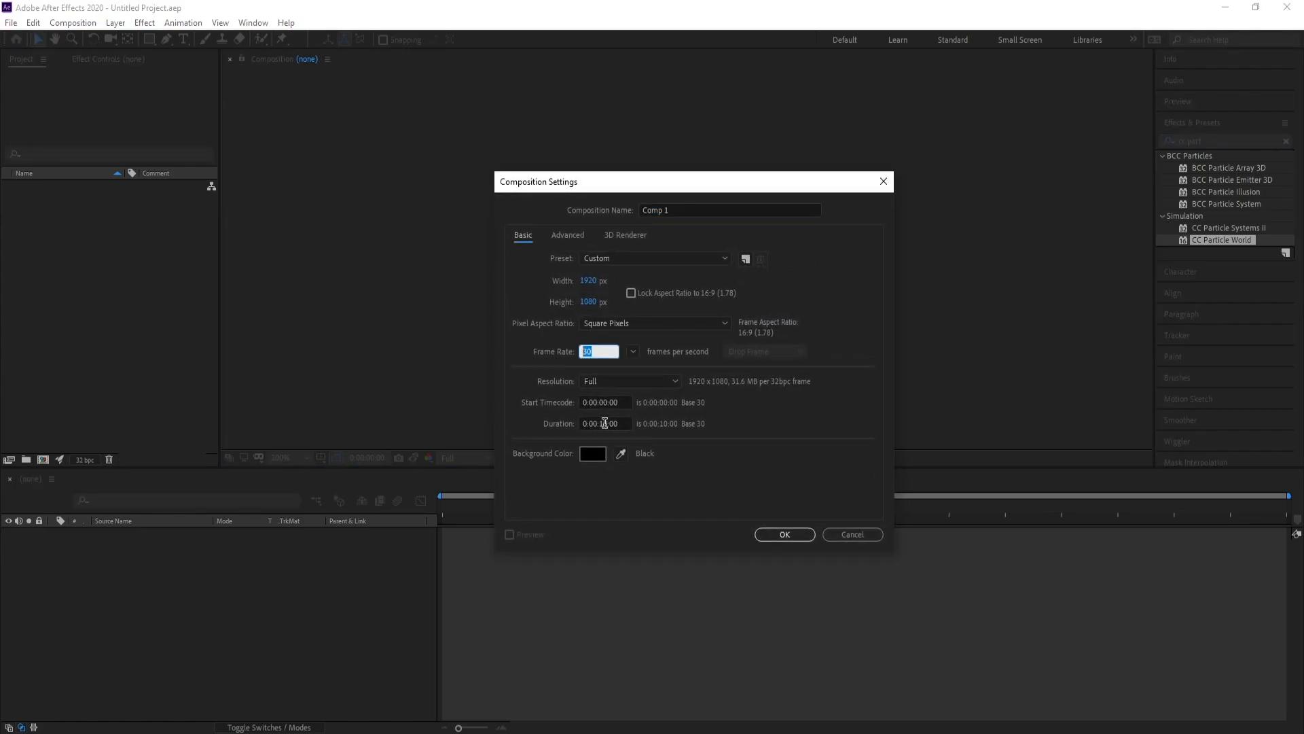
click(645, 450)
click(787, 536)
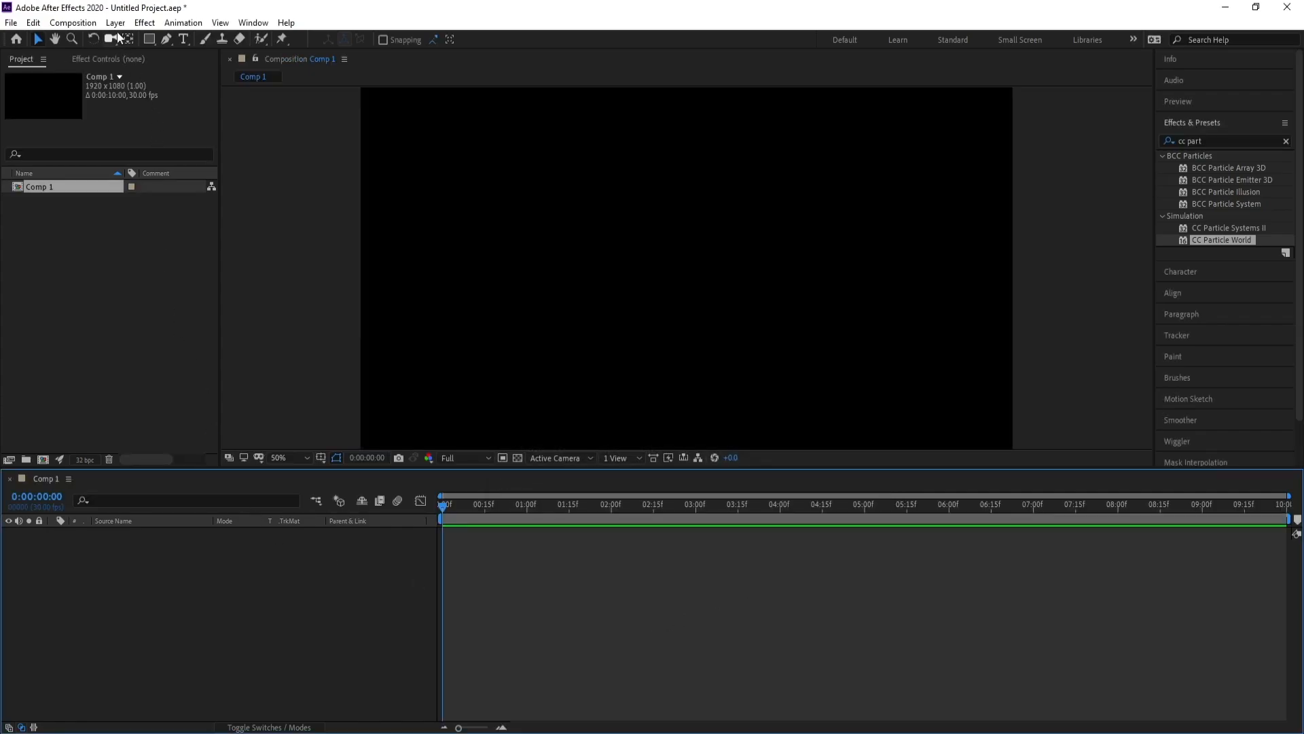
Add a full-frame black solid layer named BG to Comp 1
click(115, 22)
mouse_move(117, 39)
click(389, 55)
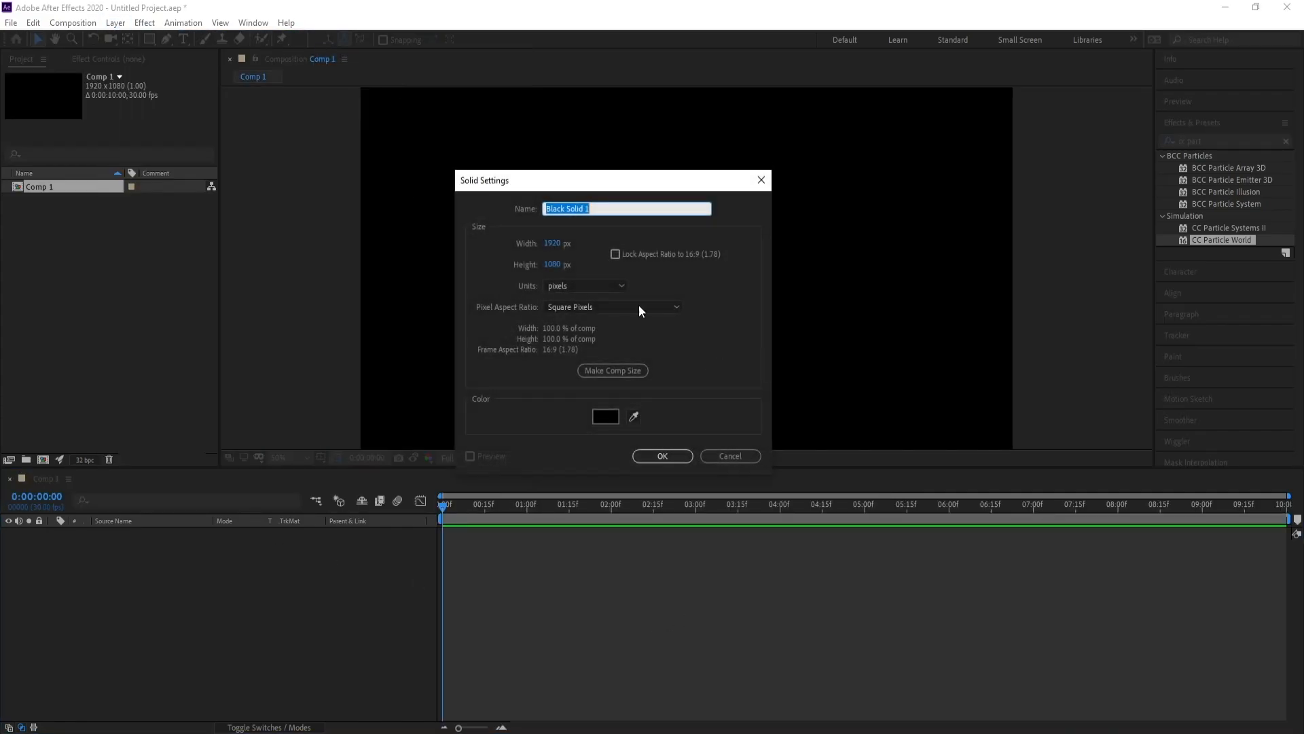
text(BG)
key(Return)
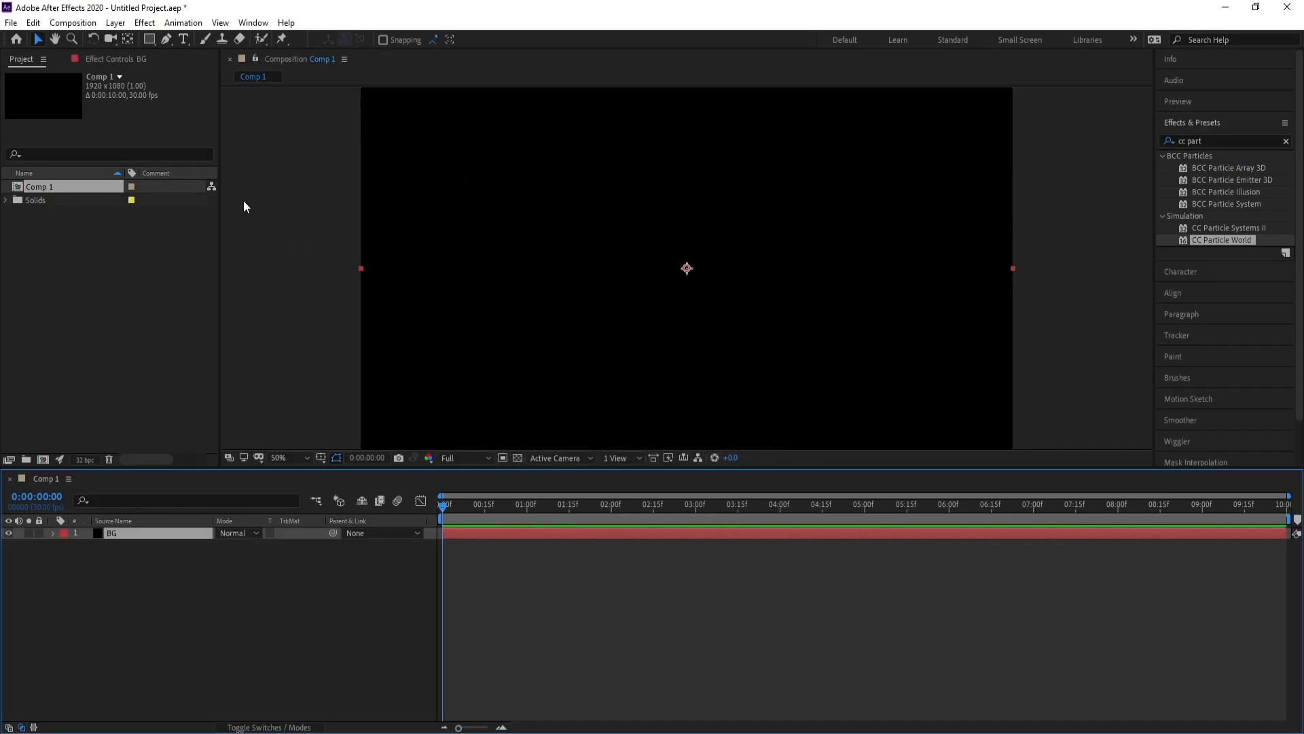
click(146, 23)
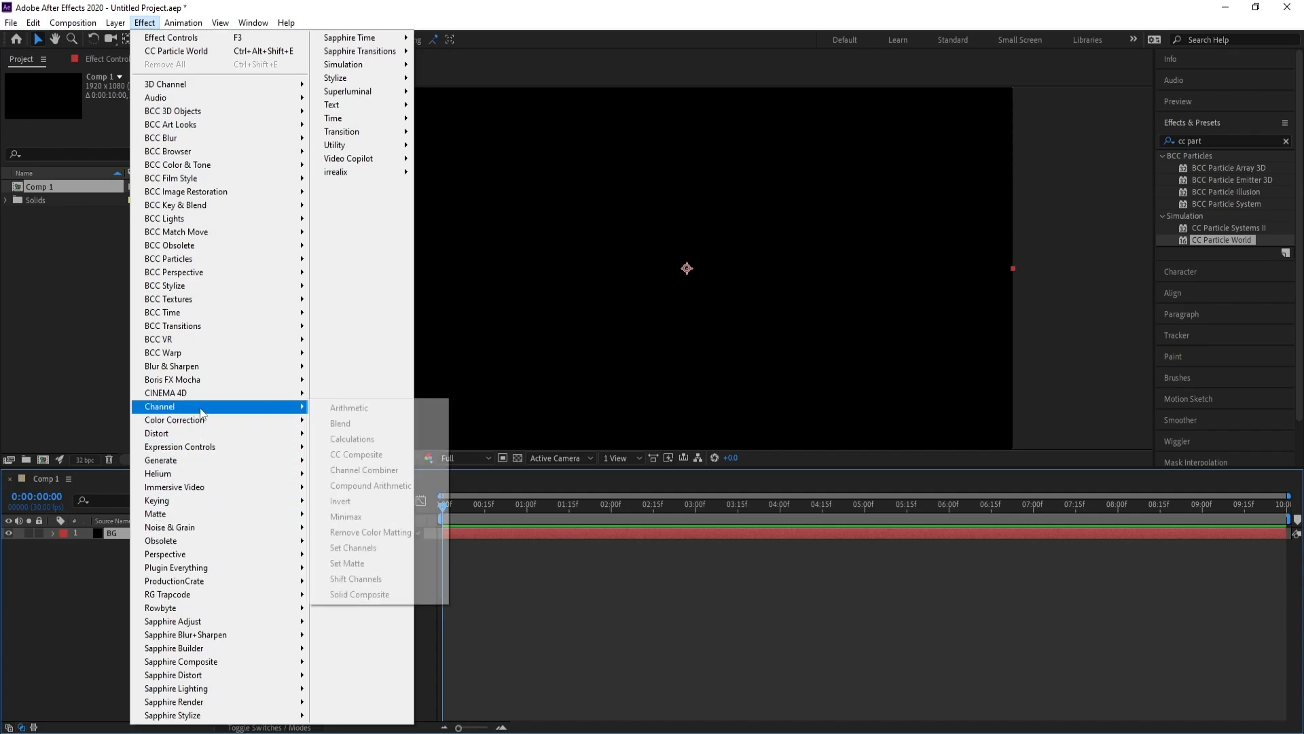
Apply 4-Color Gradient to BG and darken Color 1 to deep blue
mouse_move(269, 465)
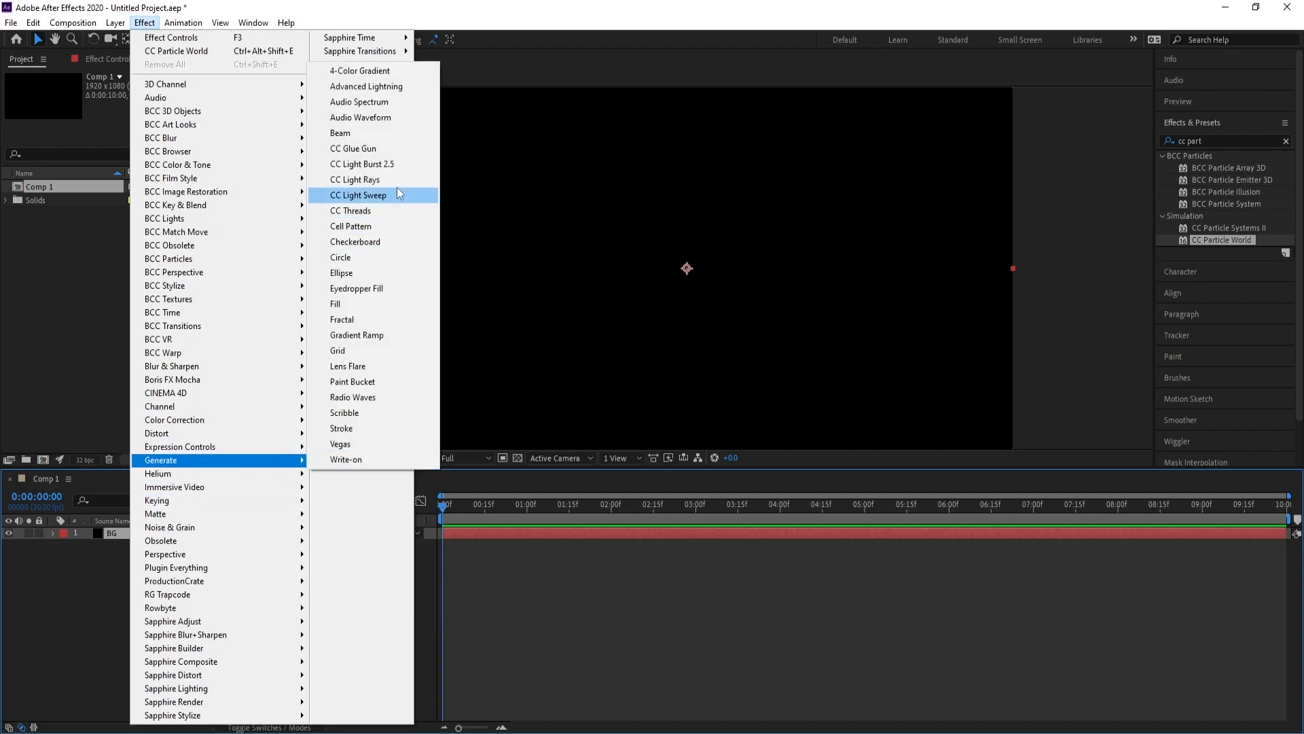
click(403, 72)
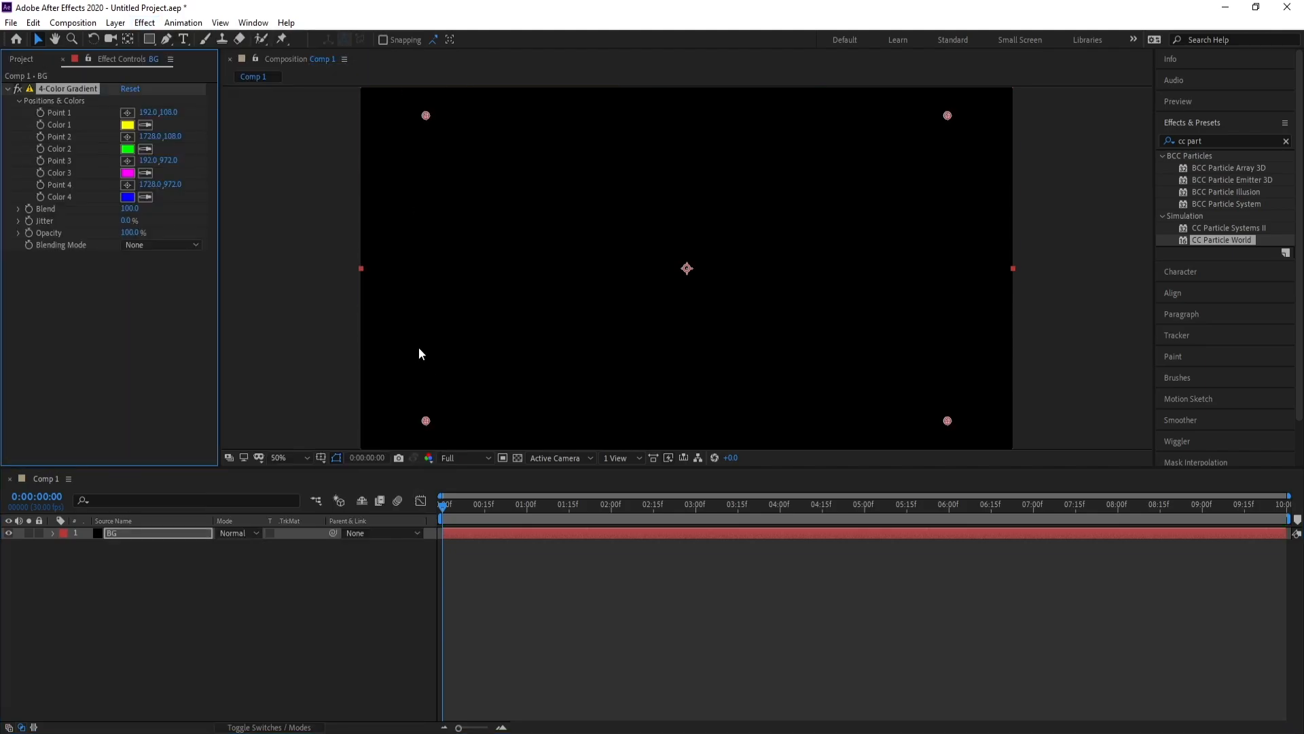
click(128, 125)
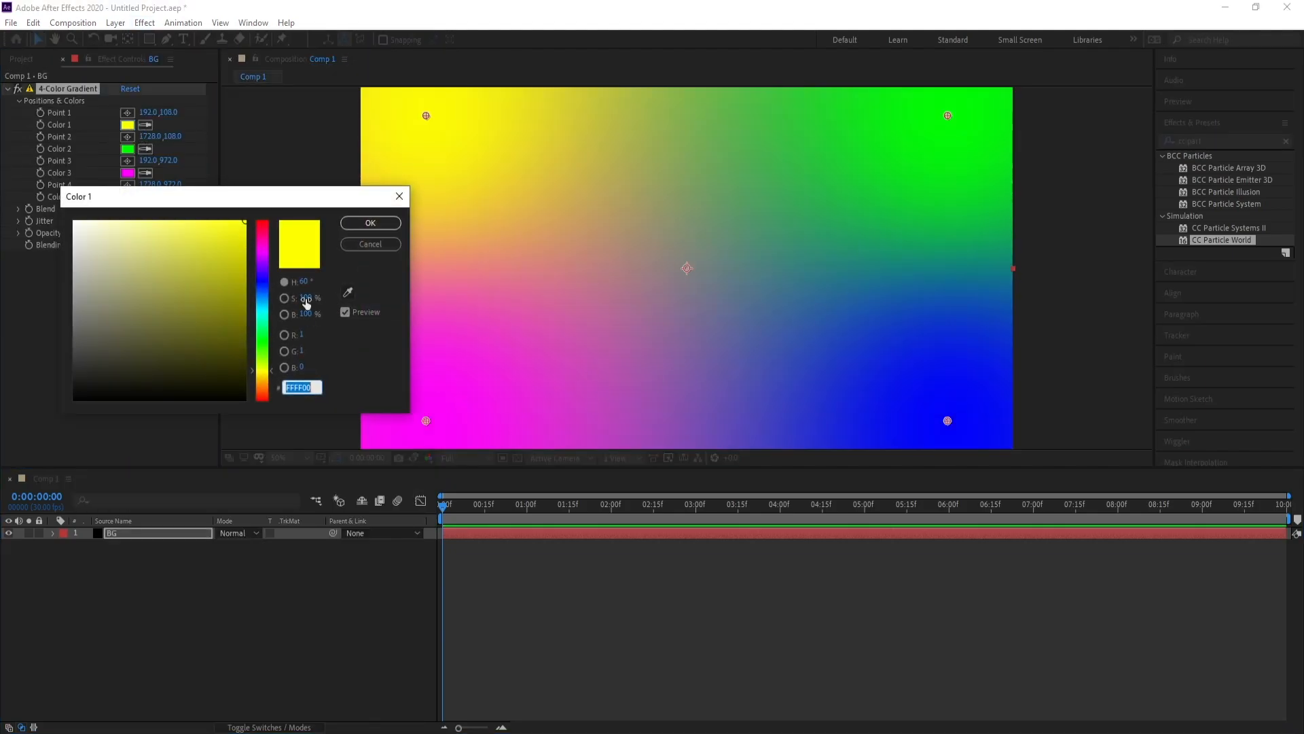
drag(262, 276, 262, 294)
drag(240, 352, 261, 383)
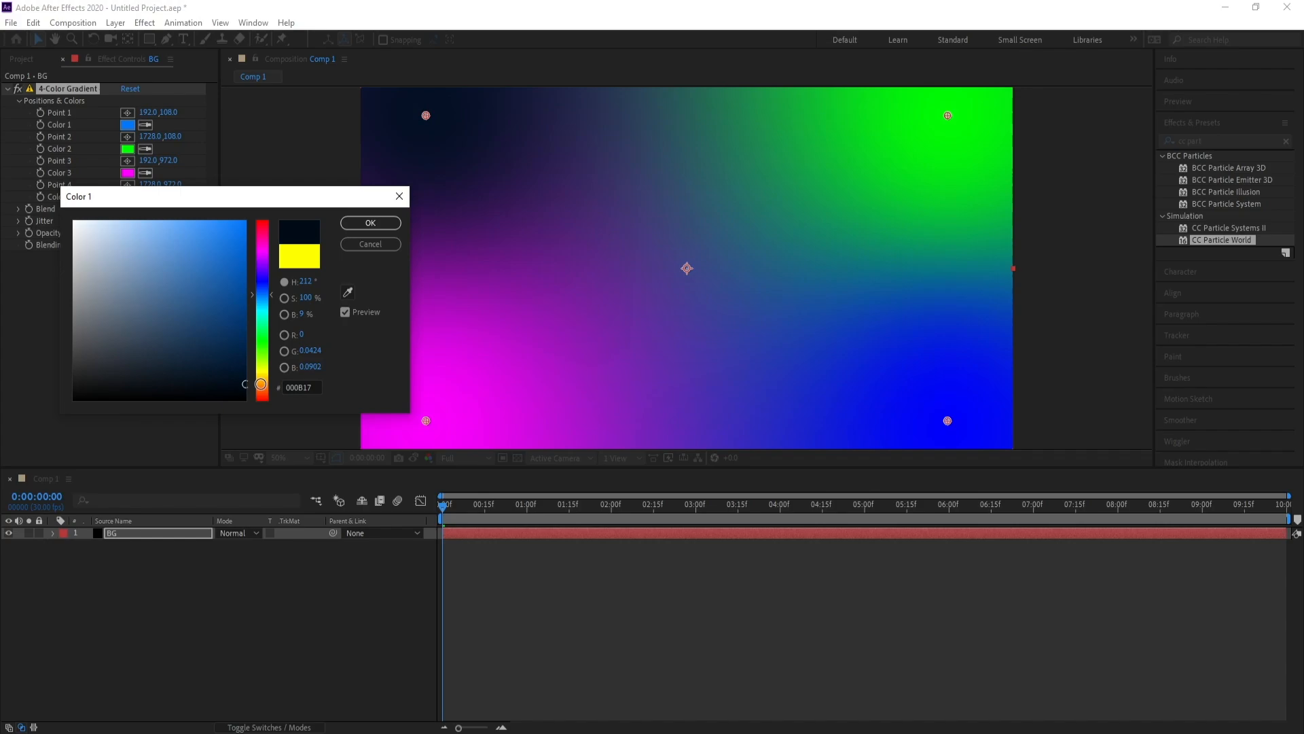
click(260, 384)
click(263, 284)
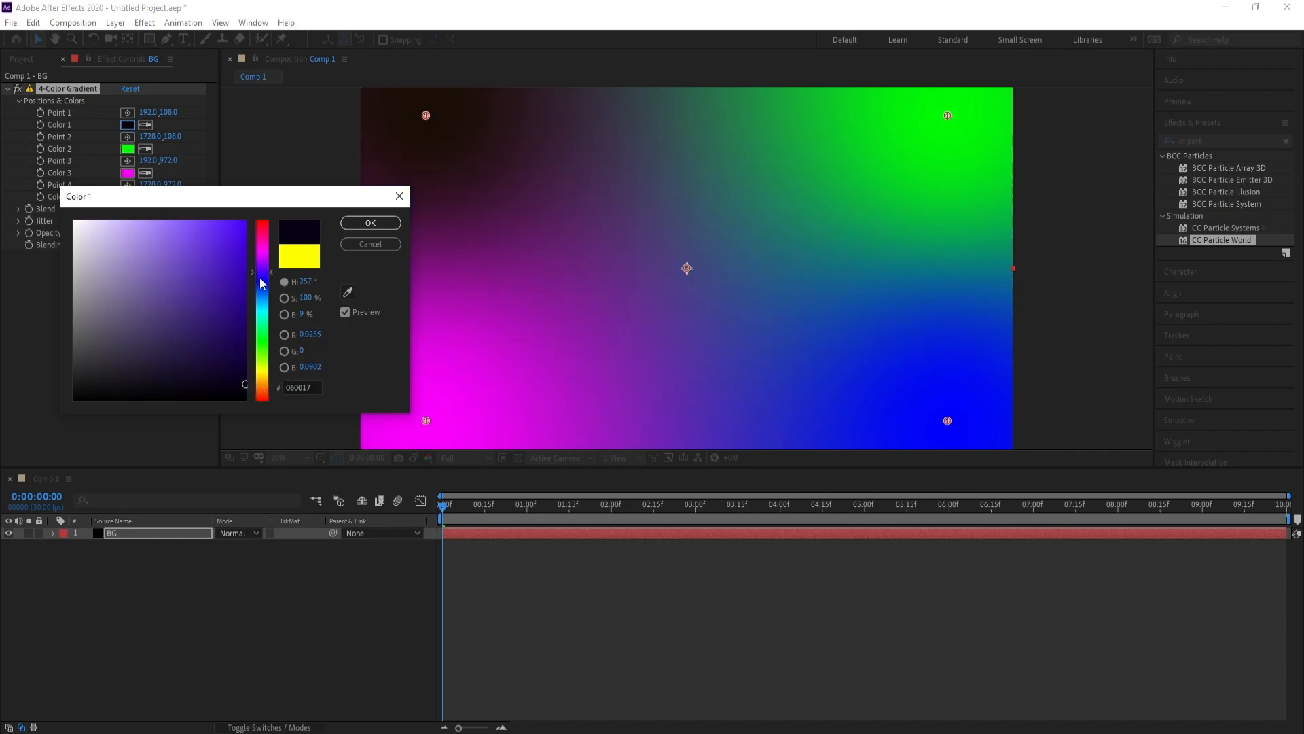
drag(223, 359, 254, 370)
click(365, 224)
Darken gradient Color 2 to dark violet and Color 3 to deep purple
click(127, 148)
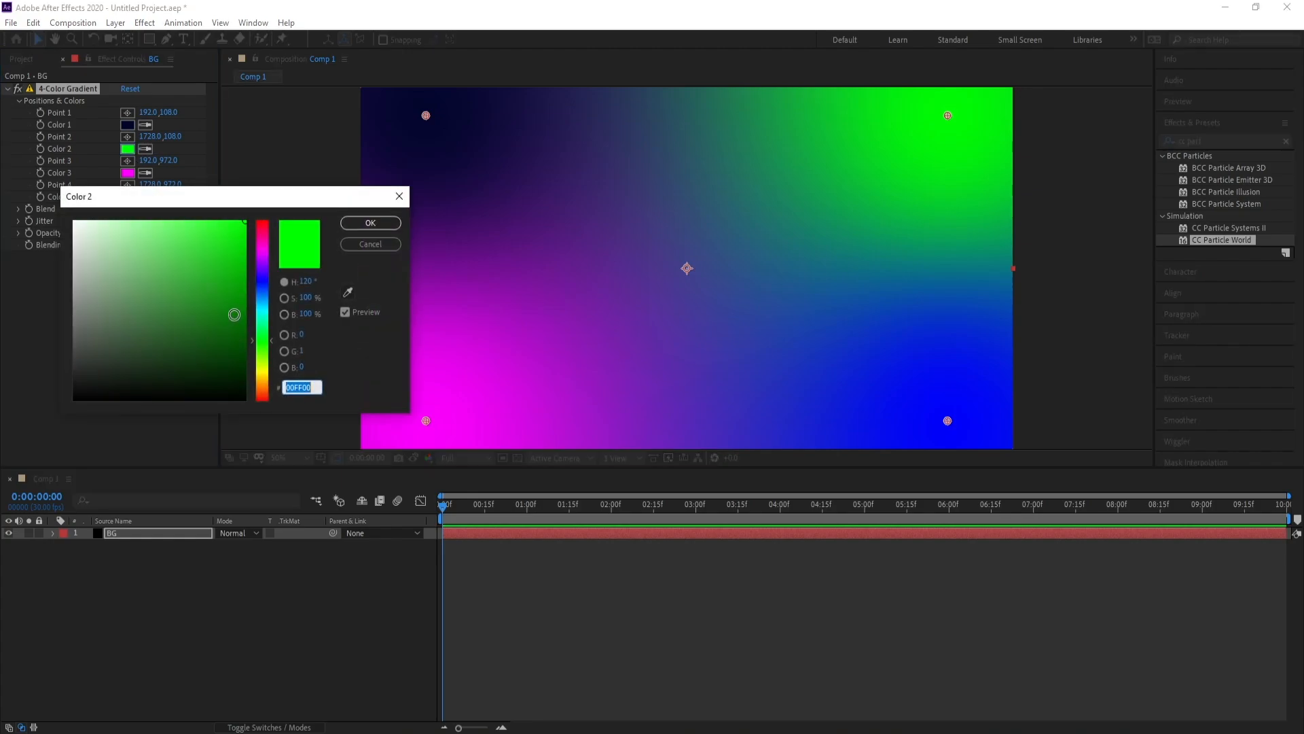
drag(236, 312, 246, 371)
click(263, 273)
click(264, 269)
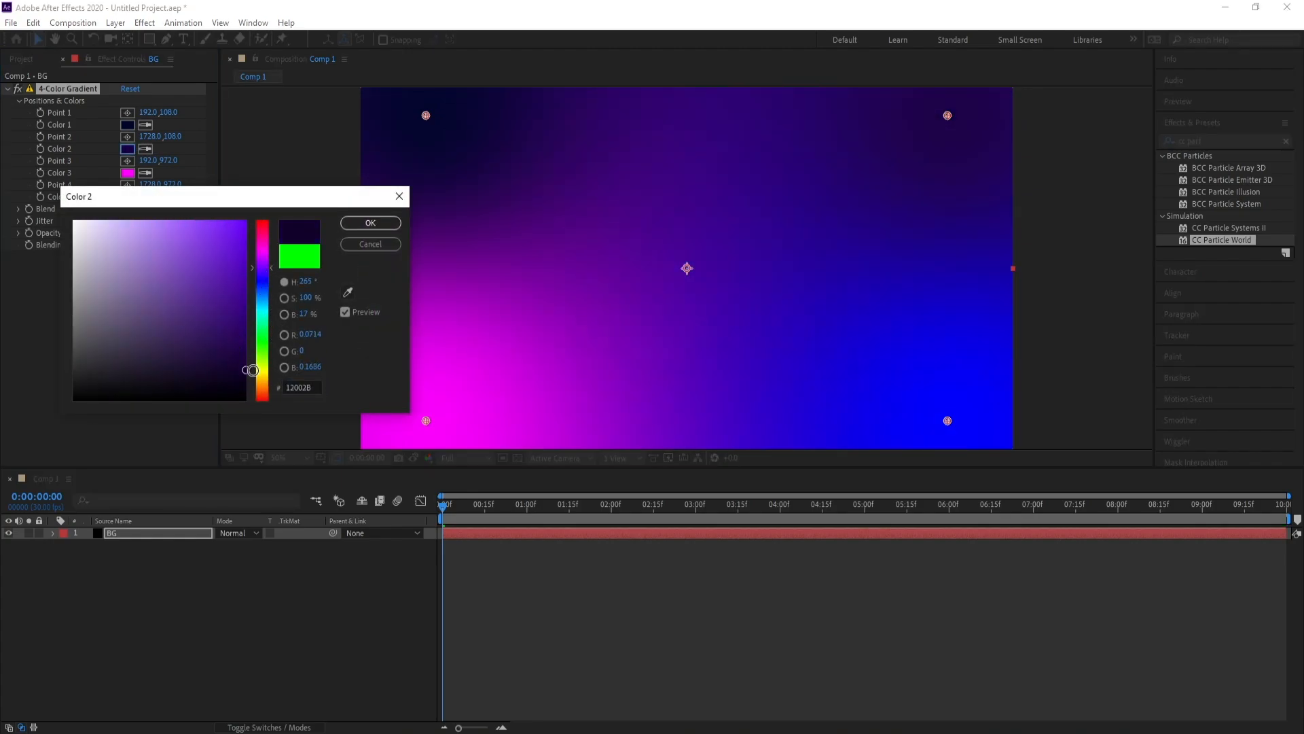
click(371, 223)
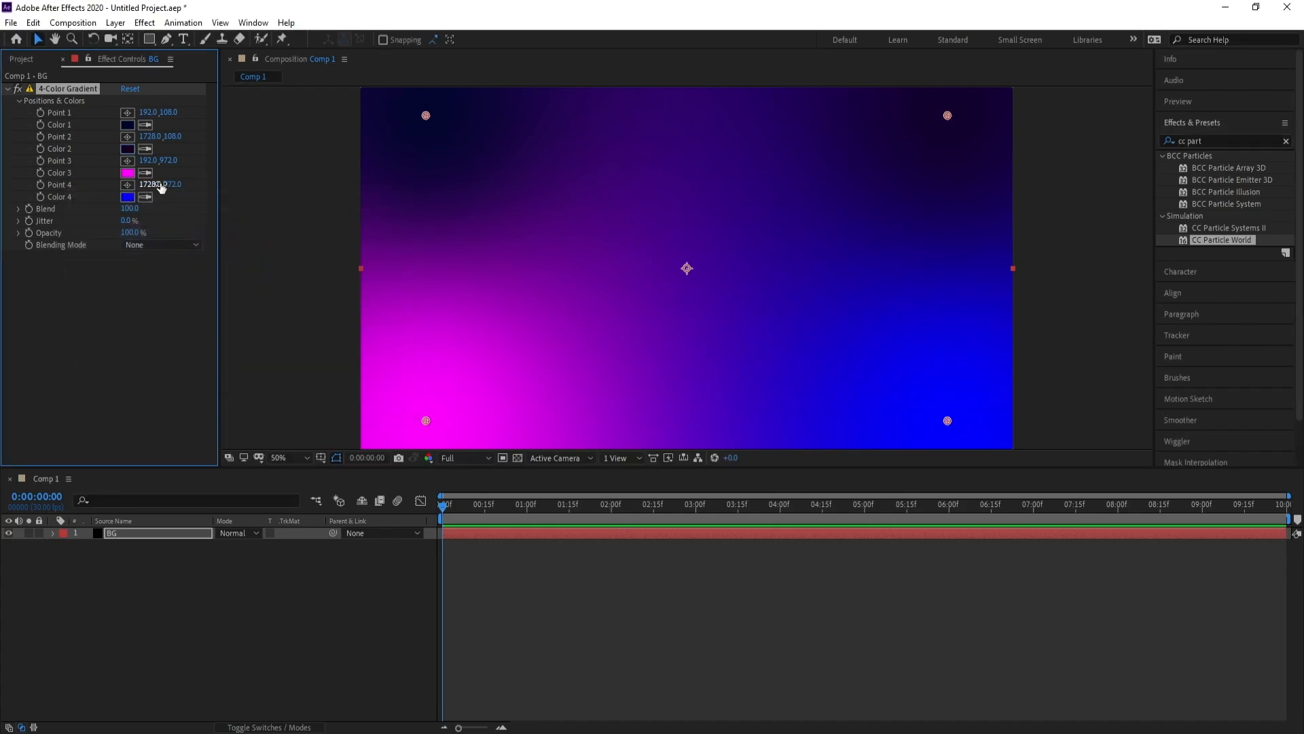
click(127, 173)
drag(246, 326, 272, 365)
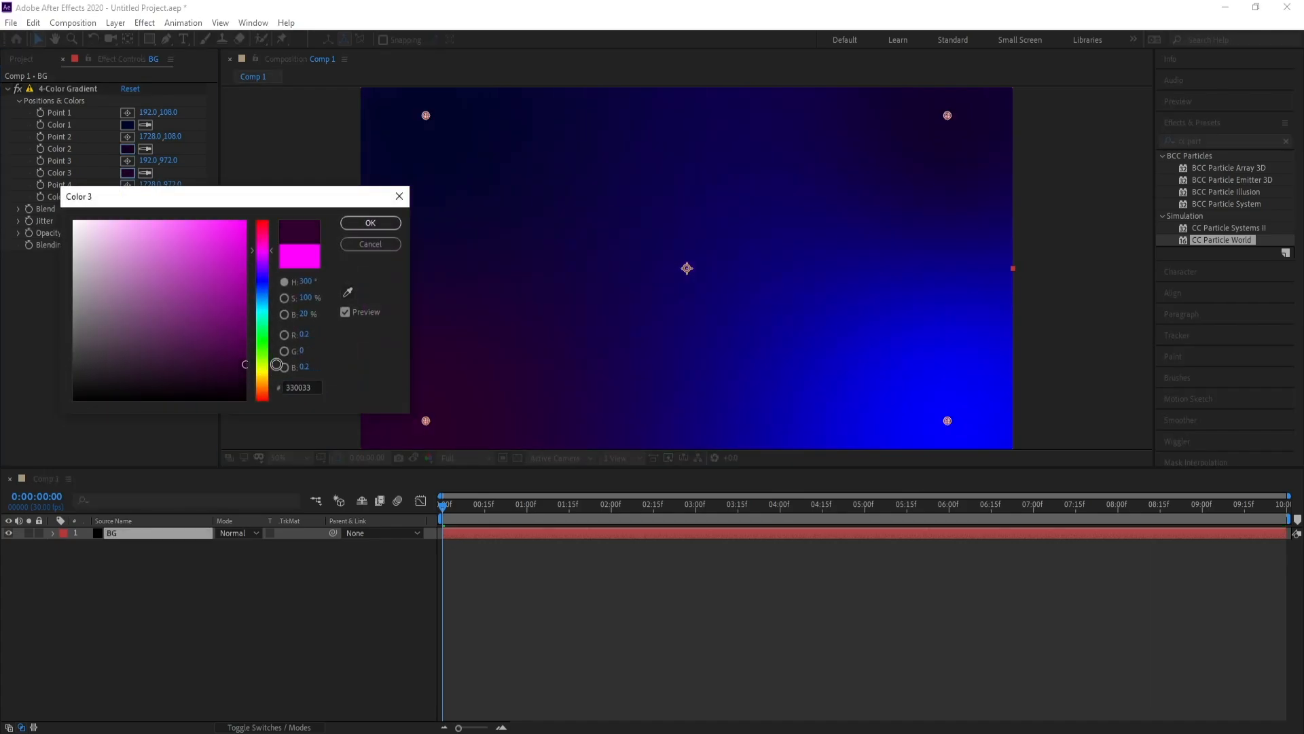
click(370, 223)
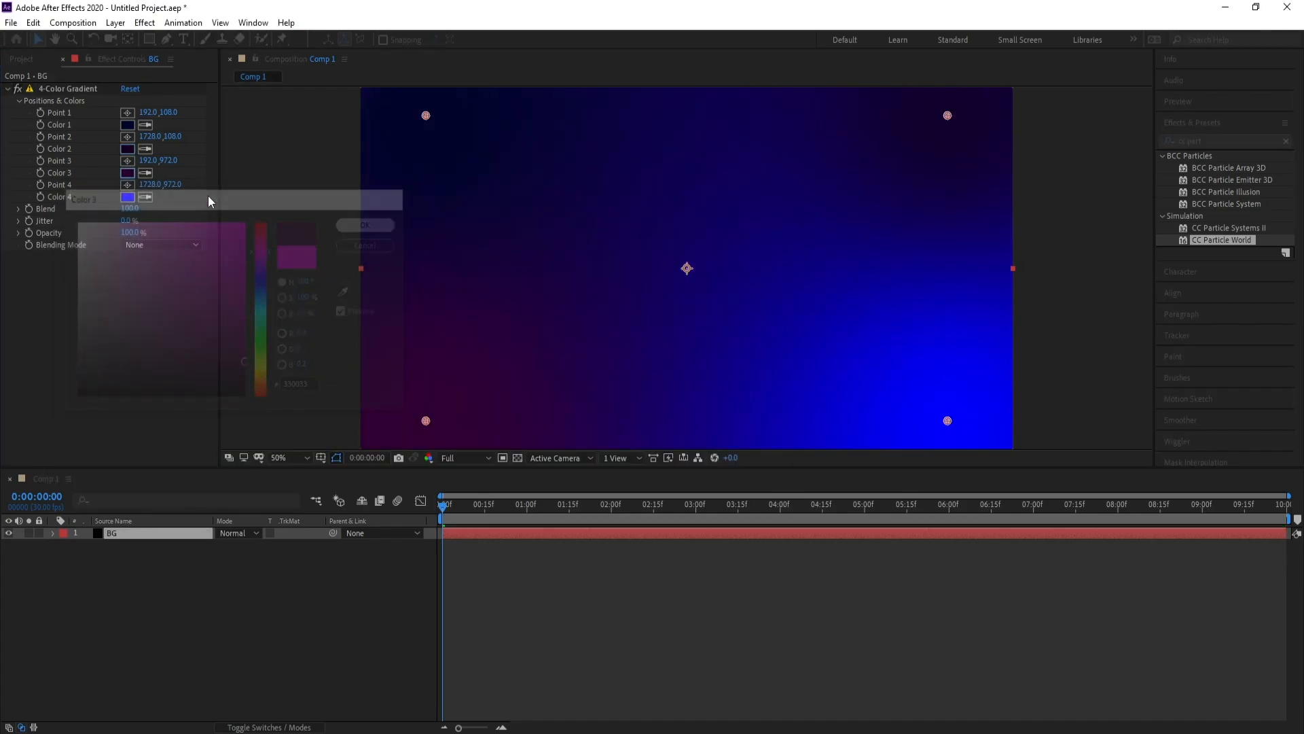
click(127, 149)
Set gradient Color 2 to deep purple 350050 and Color 4 to dark navy 000052
click(218, 247)
mouse_move(218, 247)
mouse_down()
mouse_move(239, 262)
mouse_move(237, 320)
mouse_up()
click(270, 267)
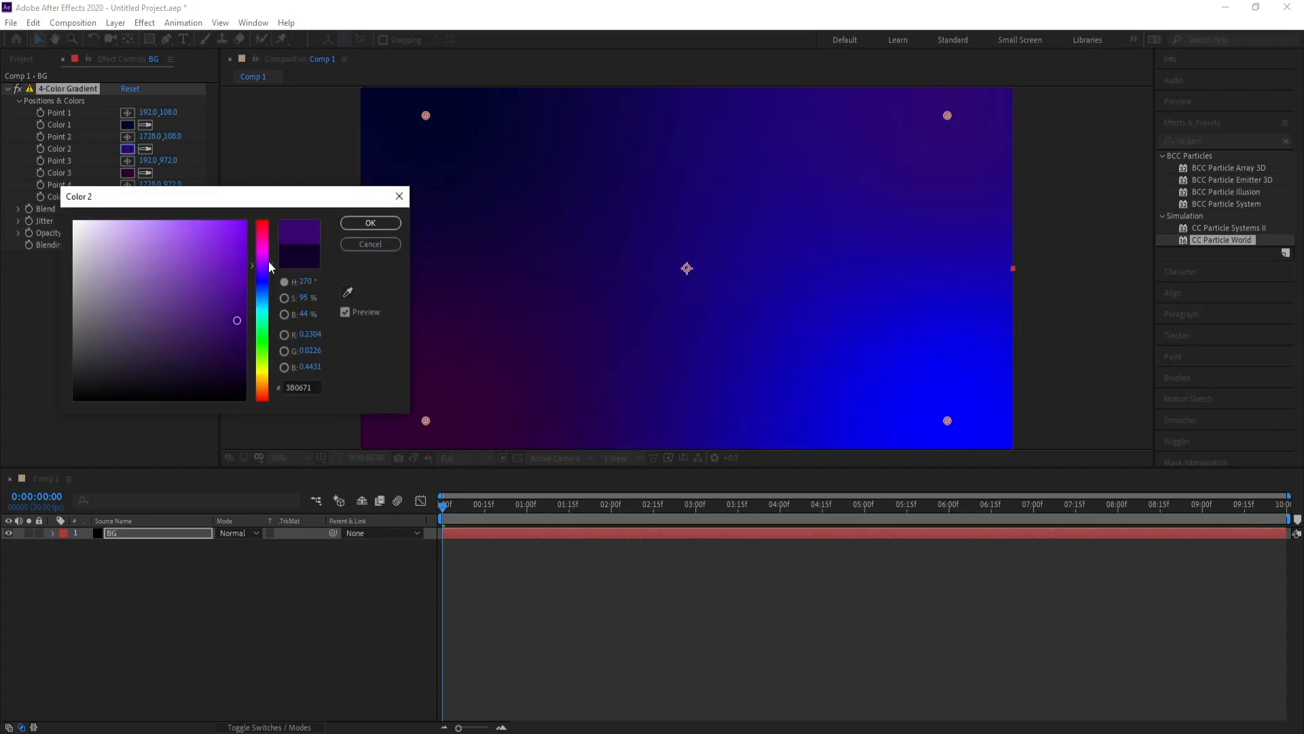
drag(270, 266, 270, 260)
mouse_move(230, 345)
mouse_down()
mouse_move(239, 360)
mouse_move(246, 344)
mouse_up()
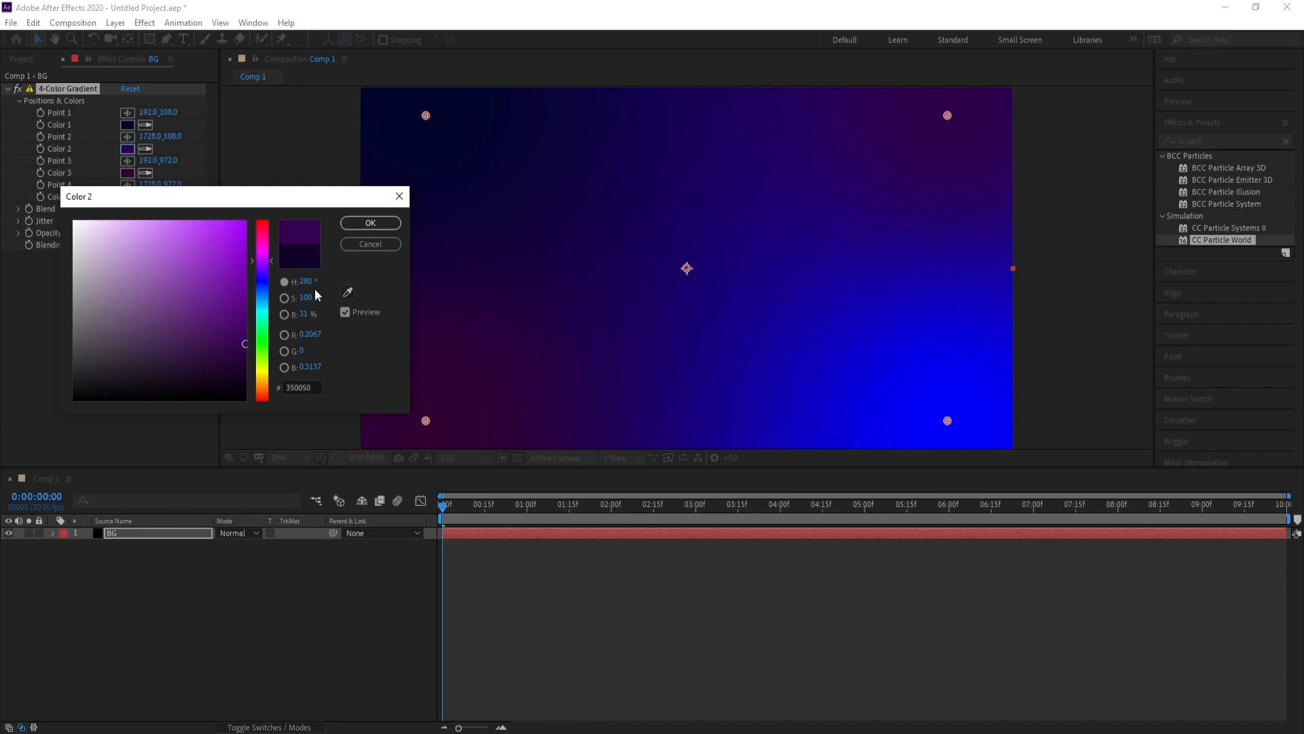
click(370, 223)
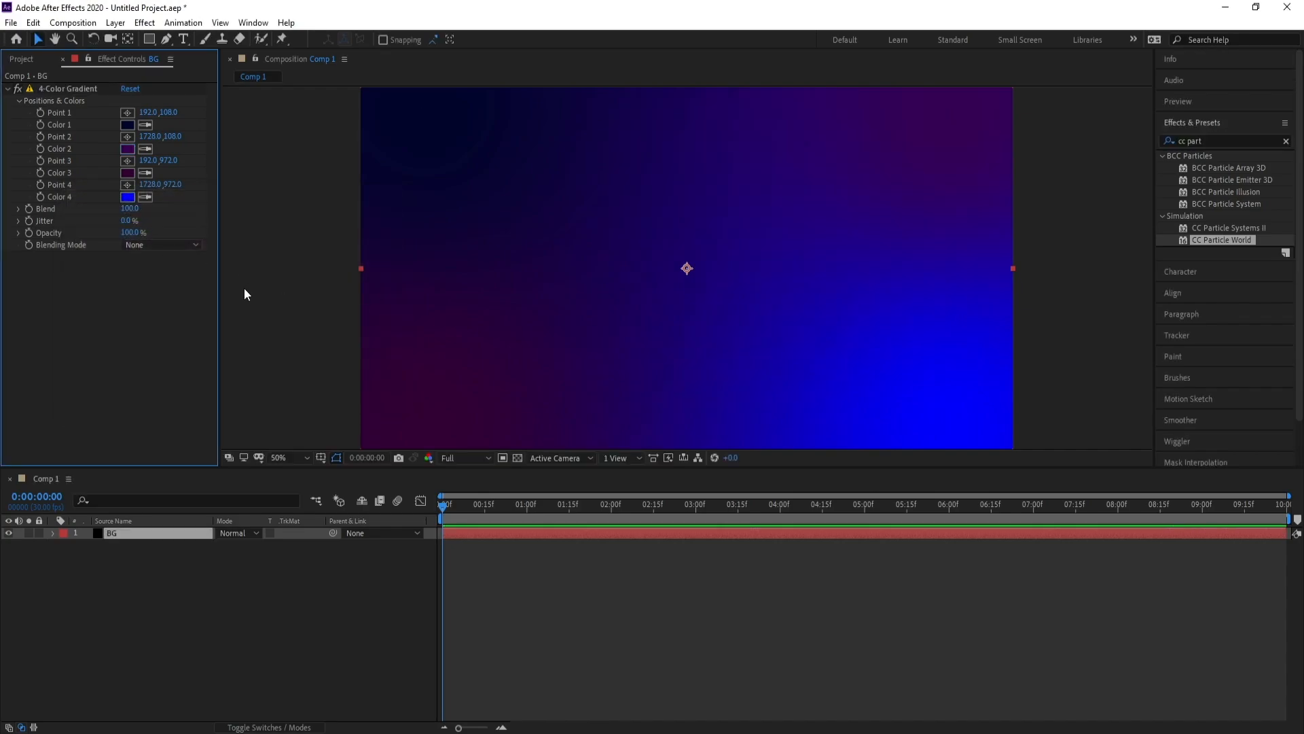
click(127, 196)
drag(227, 352, 269, 342)
click(373, 223)
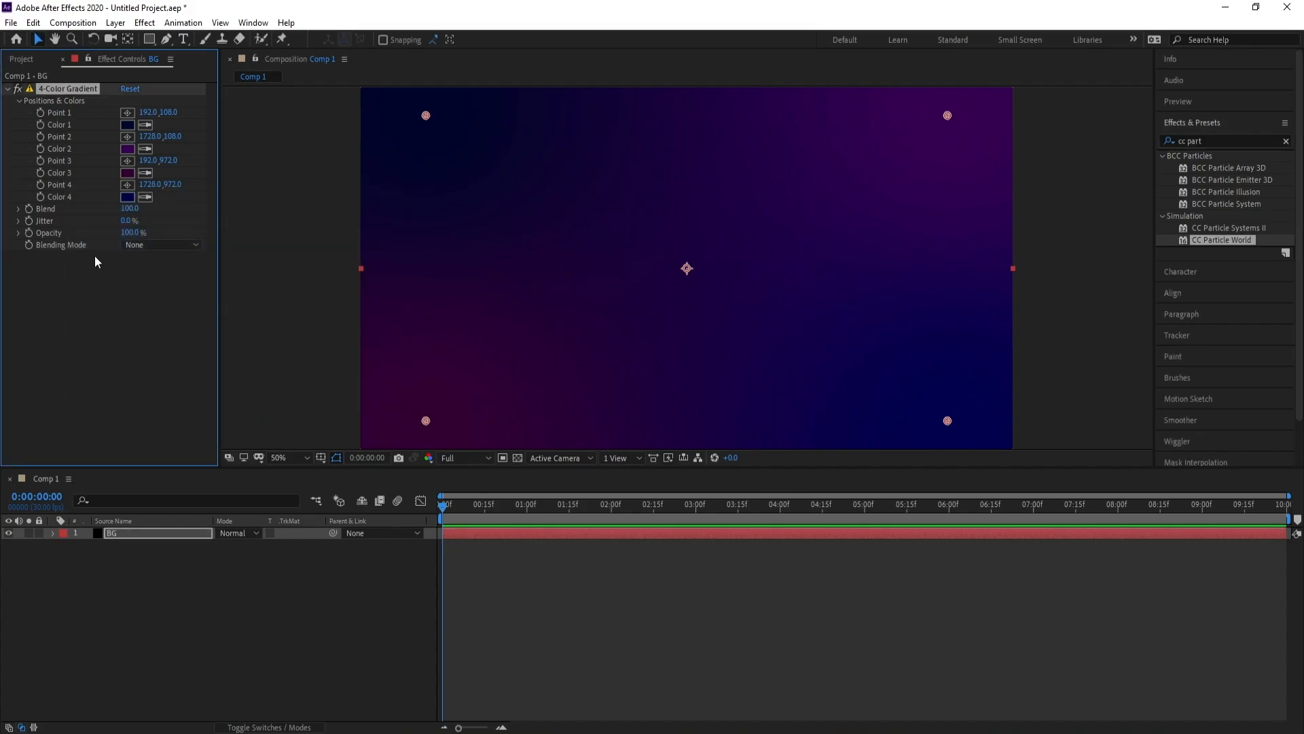
Raise the 4-Color Gradient's Blend to 687 for a softer background
click(129, 208)
text(5)
key(Return)
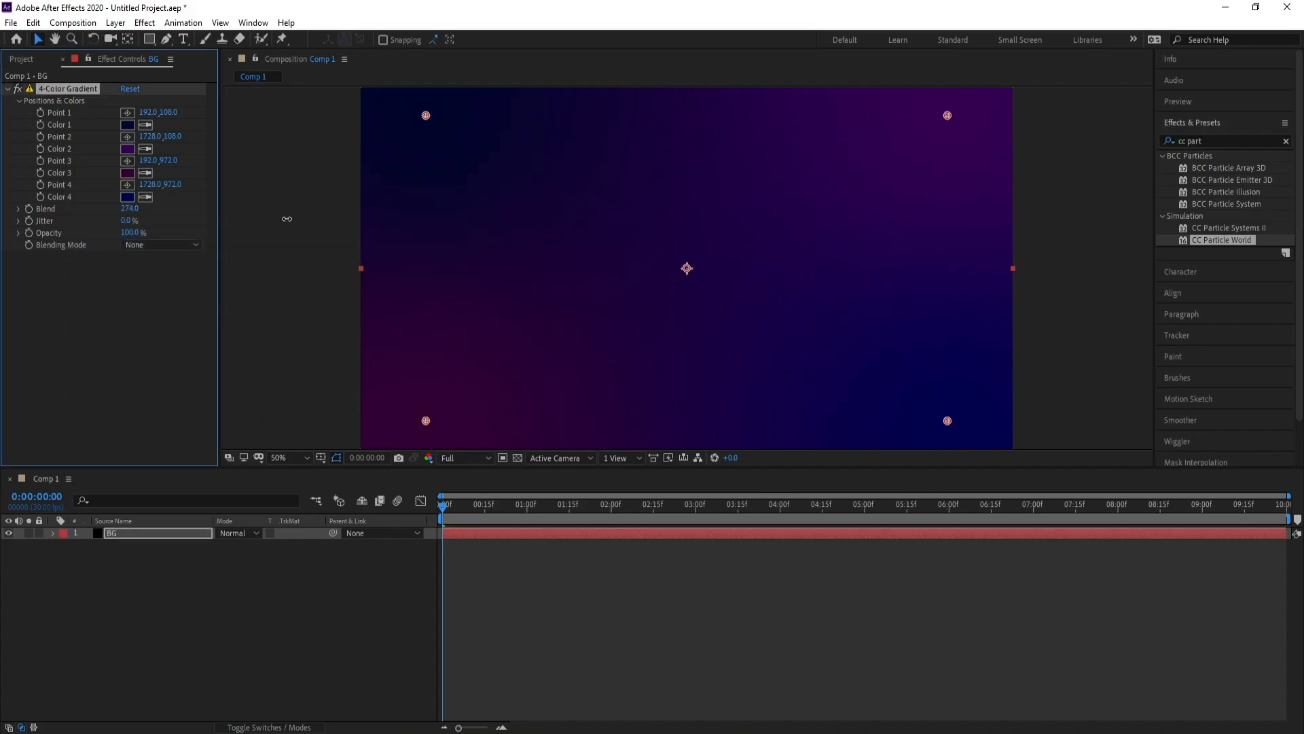
drag(61, 235, 538, 248)
click(164, 533)
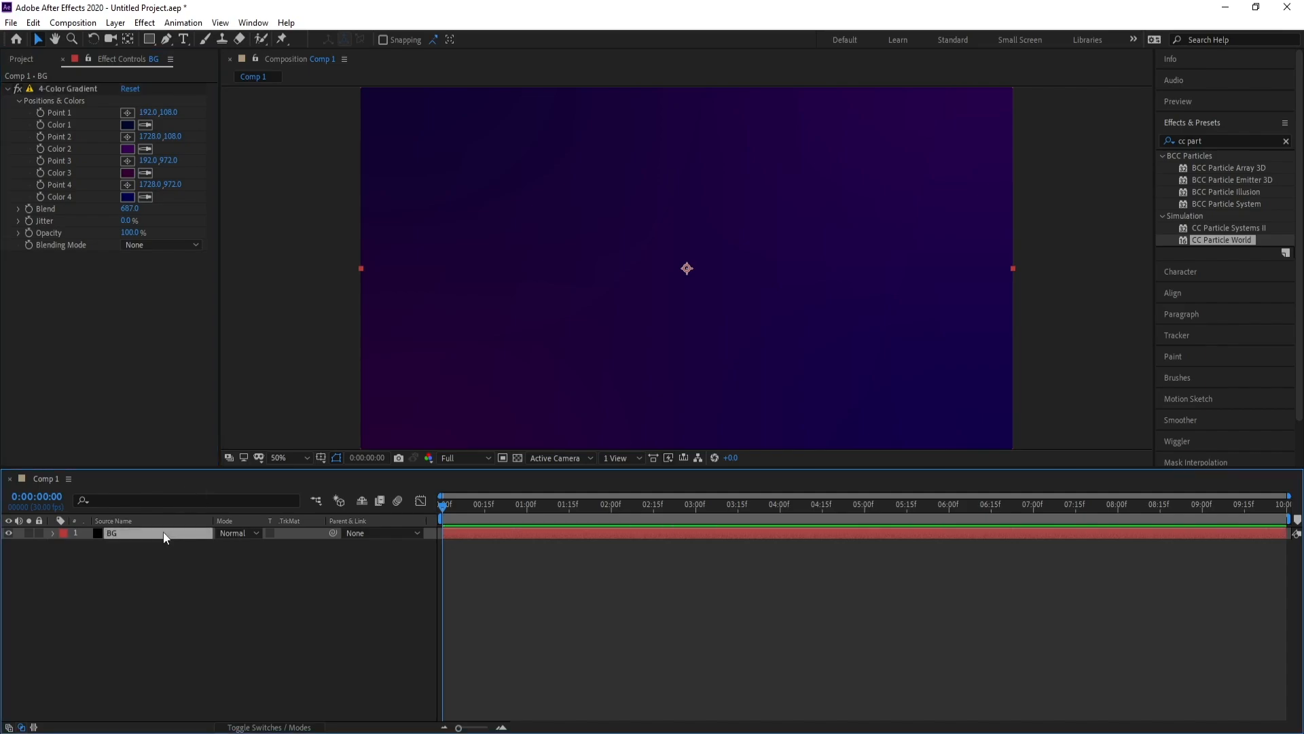
click(72, 23)
Create a 200×200 composition named Emojes and view it at 200% magnification
click(85, 35)
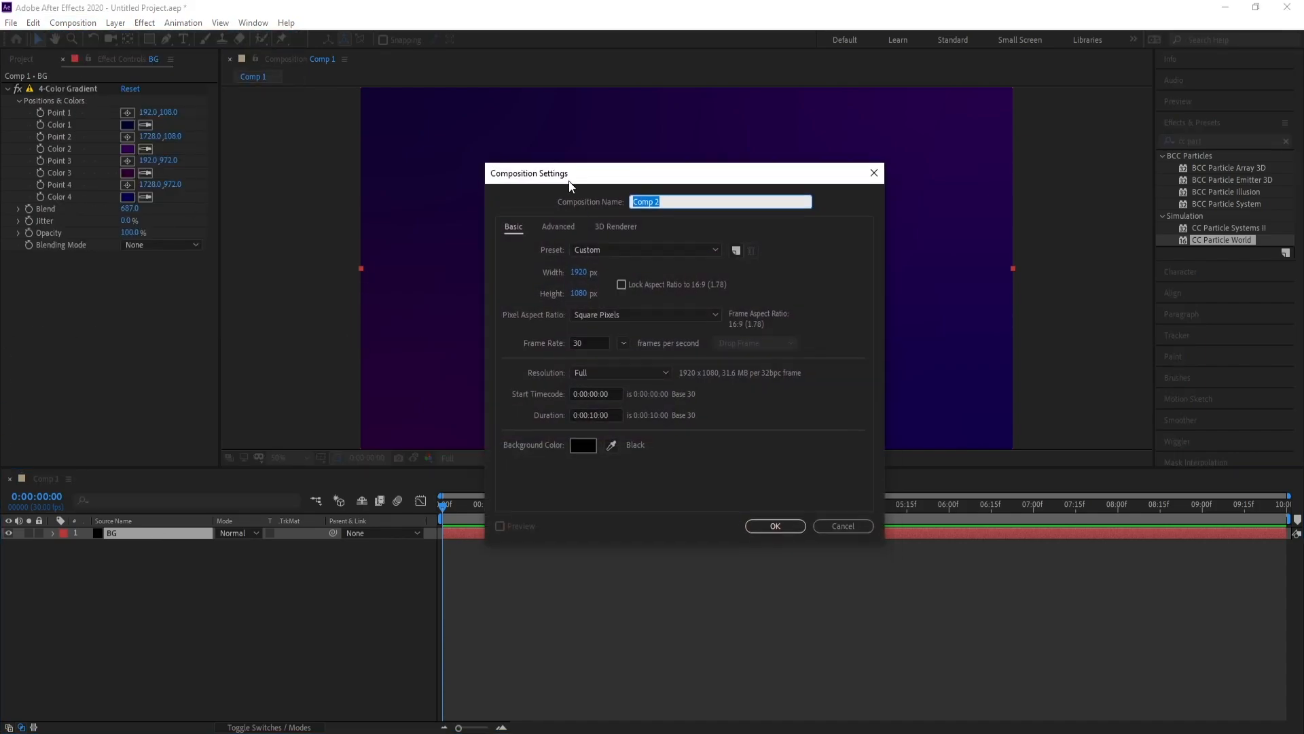
click(586, 275)
text(200)
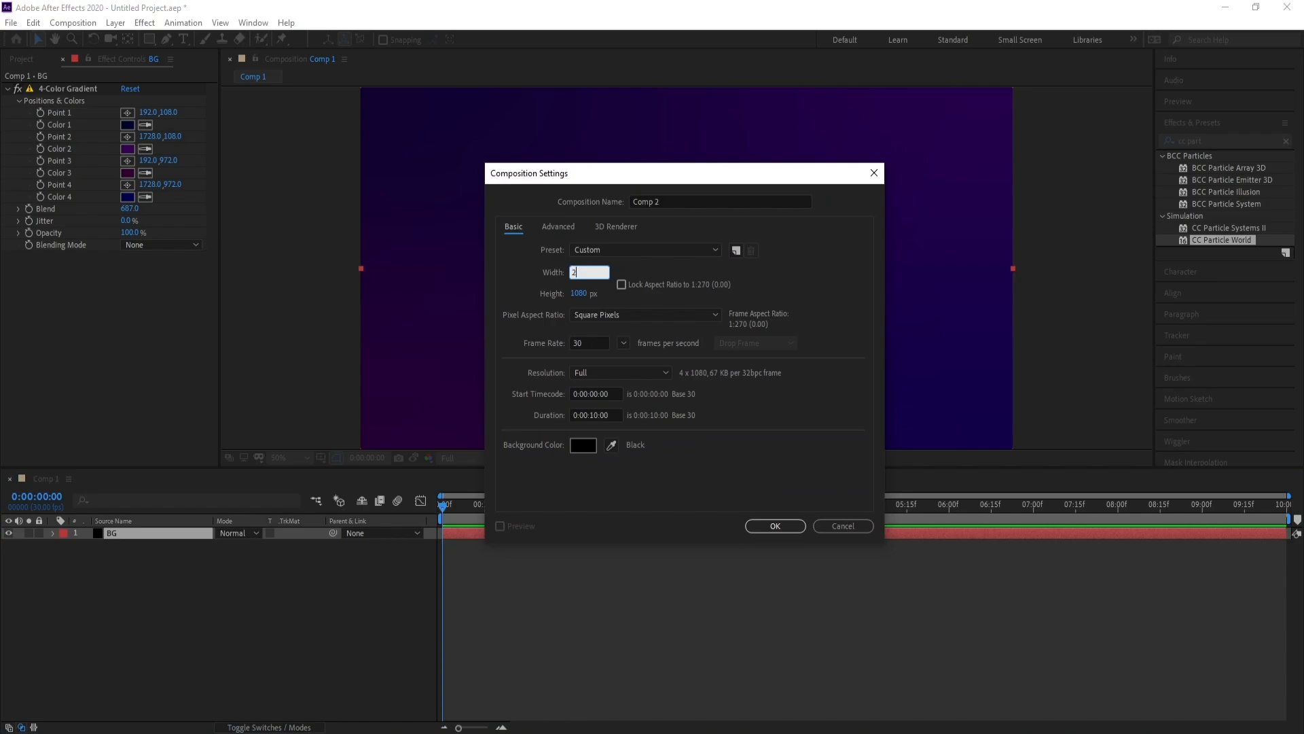
click(580, 293)
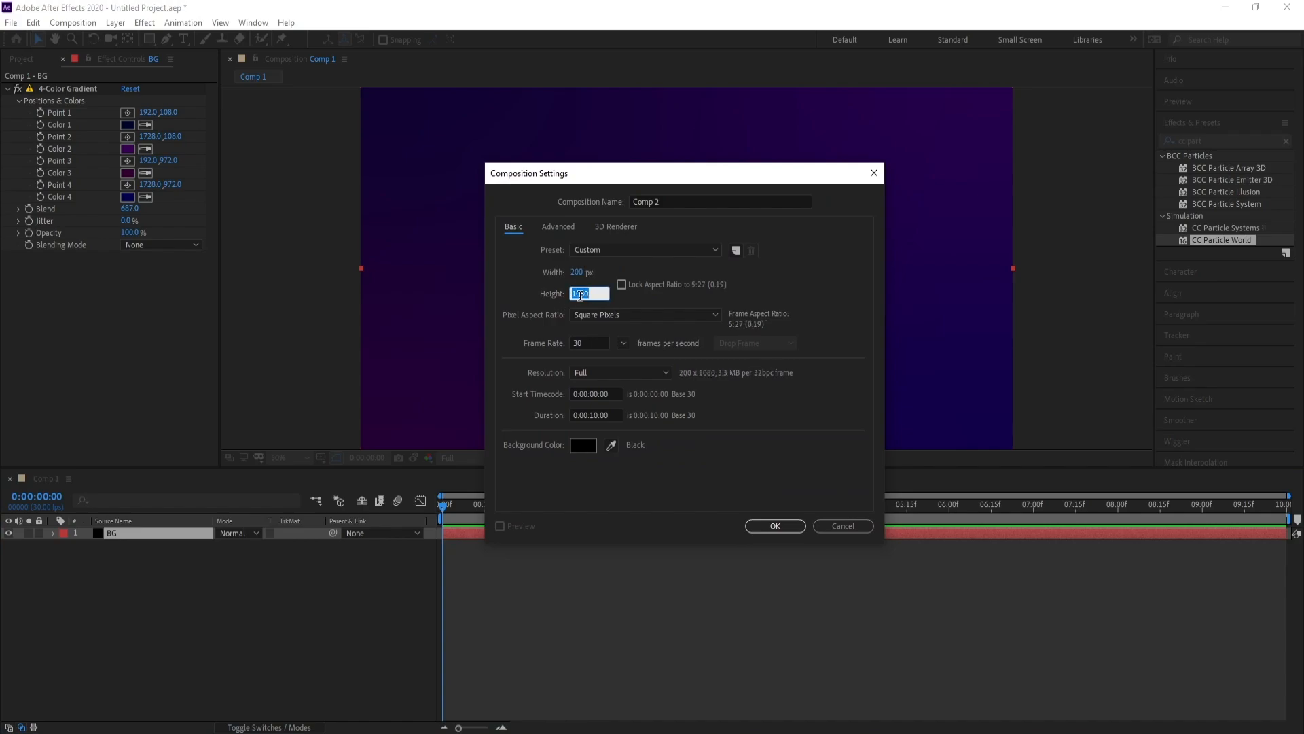
text(200)
click(689, 201)
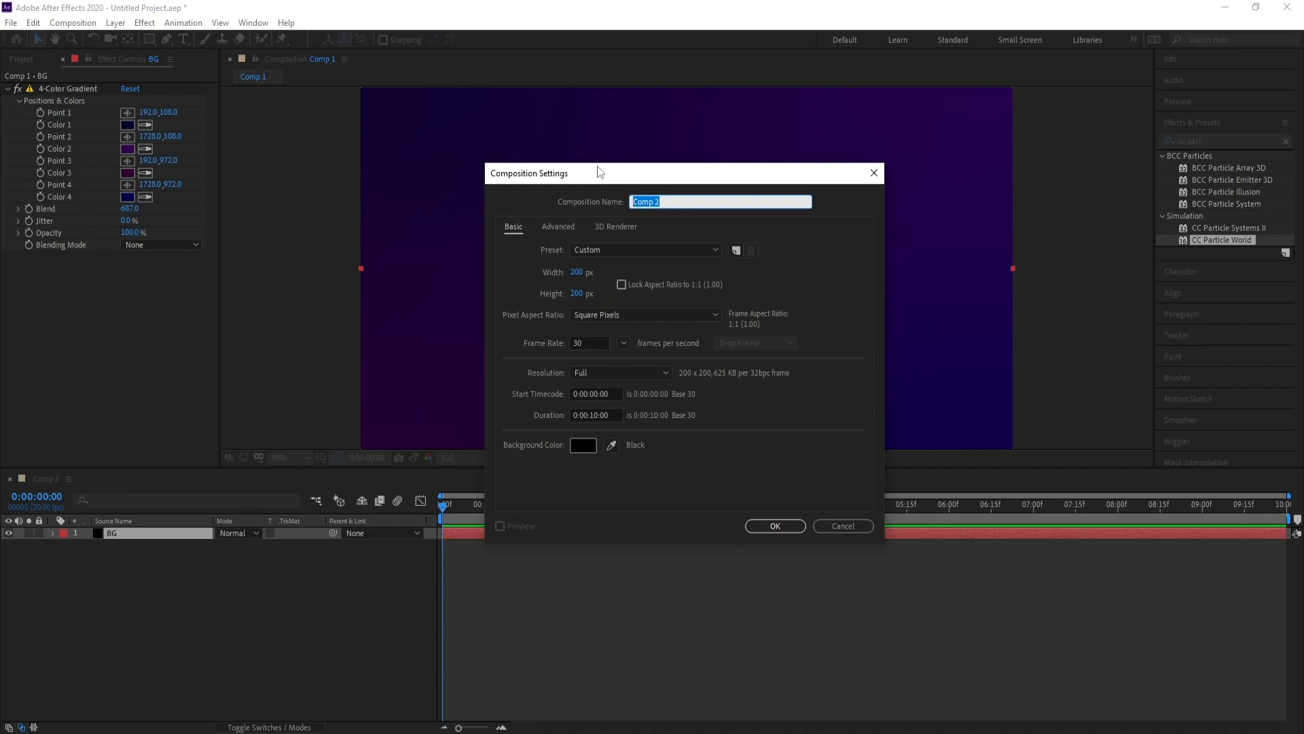
text(Emojes)
key(Return)
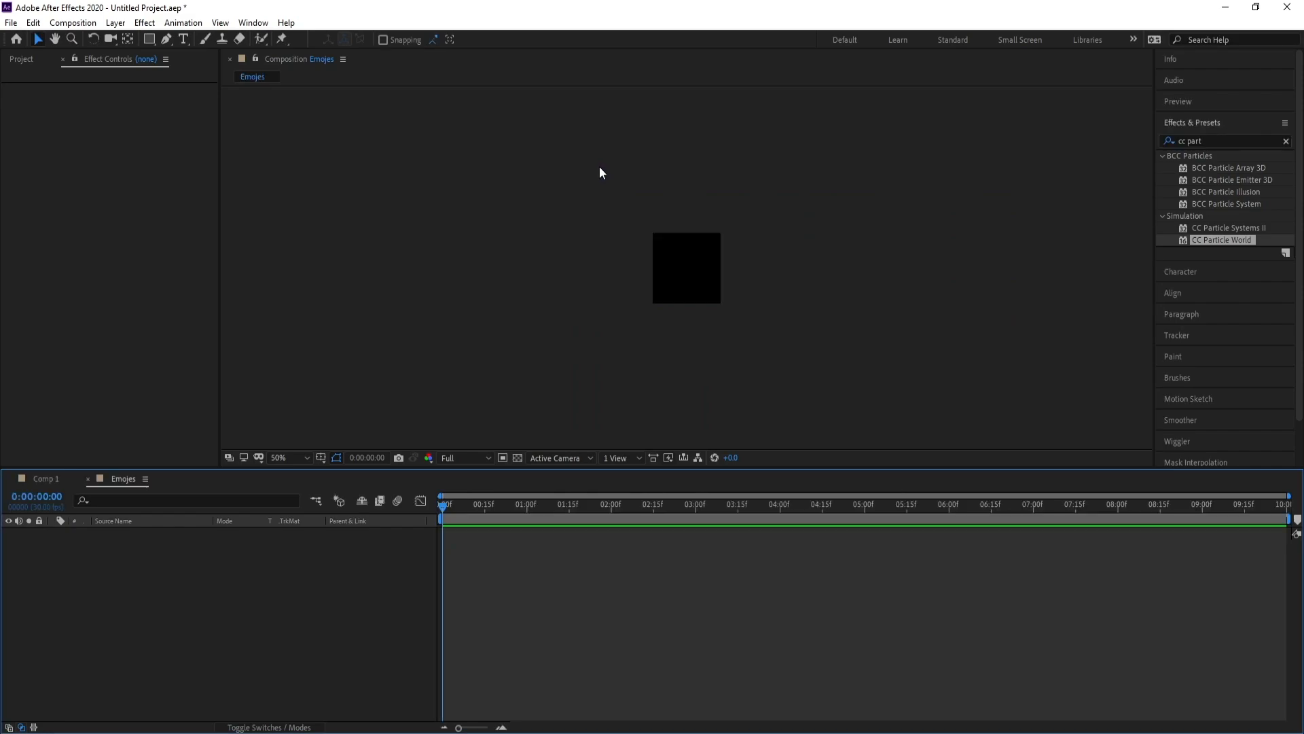
key(period)
key(period)
key(period)
key(period)
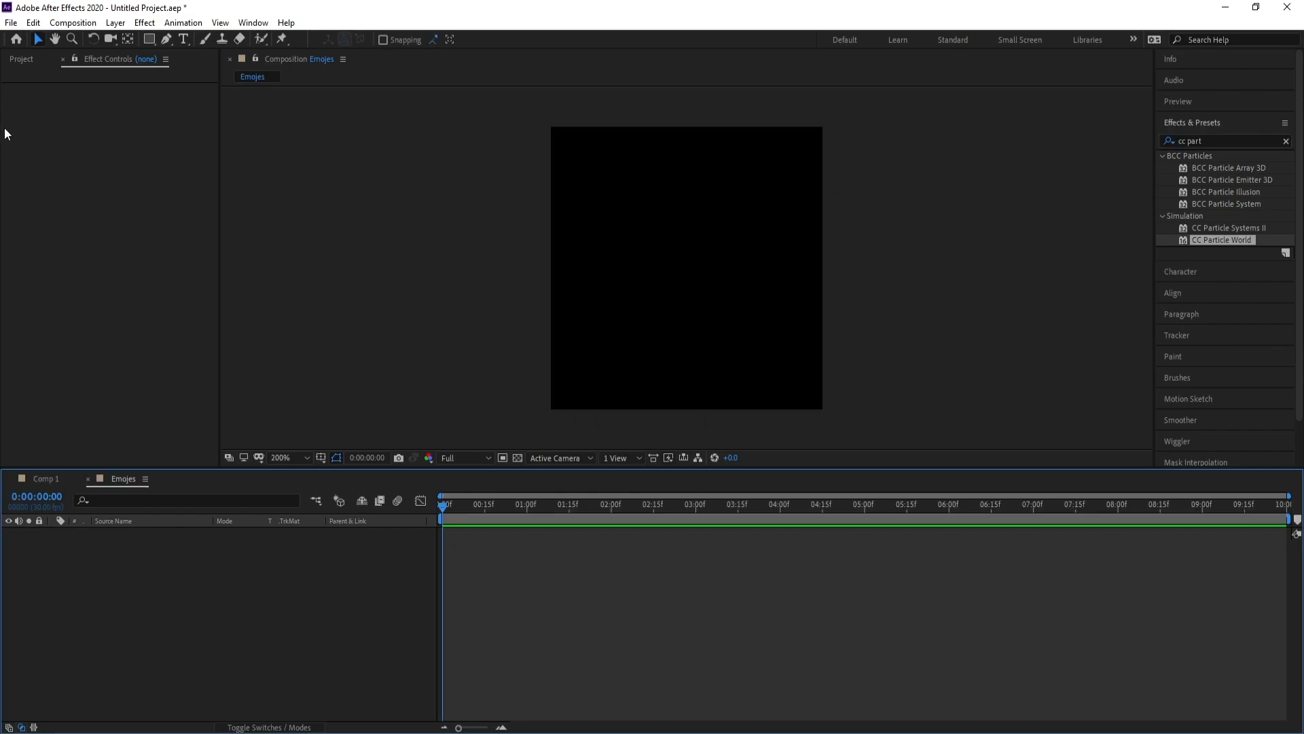
Import the seven emoji PNG files and place them all as layers in Emojes
click(11, 22)
mouse_move(129, 220)
click(242, 221)
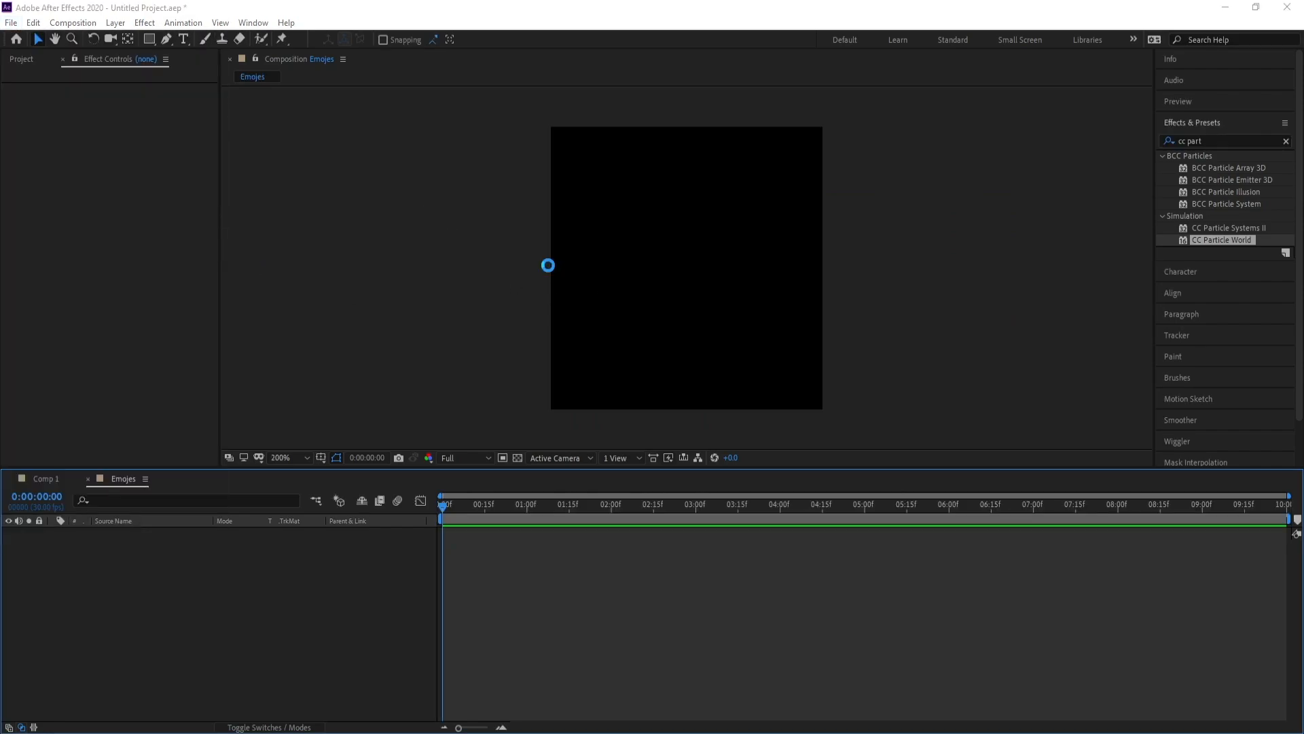
drag(401, 231, 896, 110)
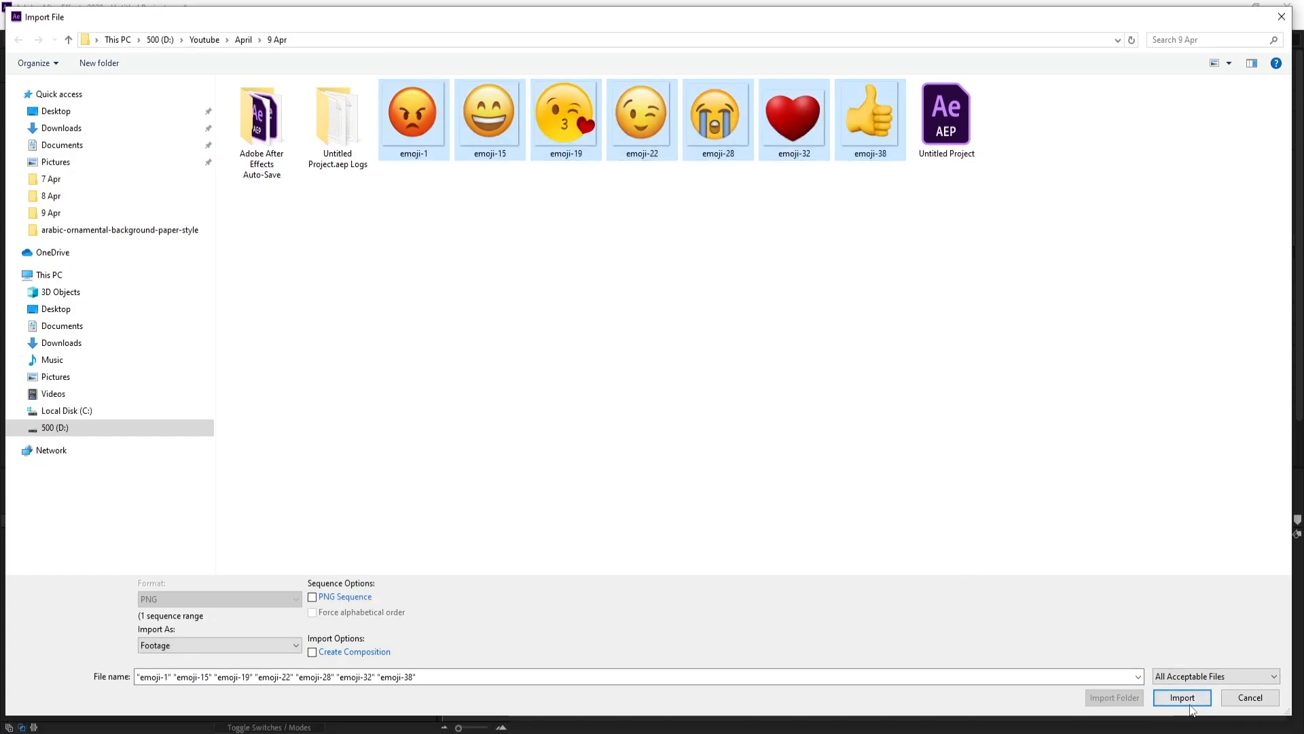
click(1182, 697)
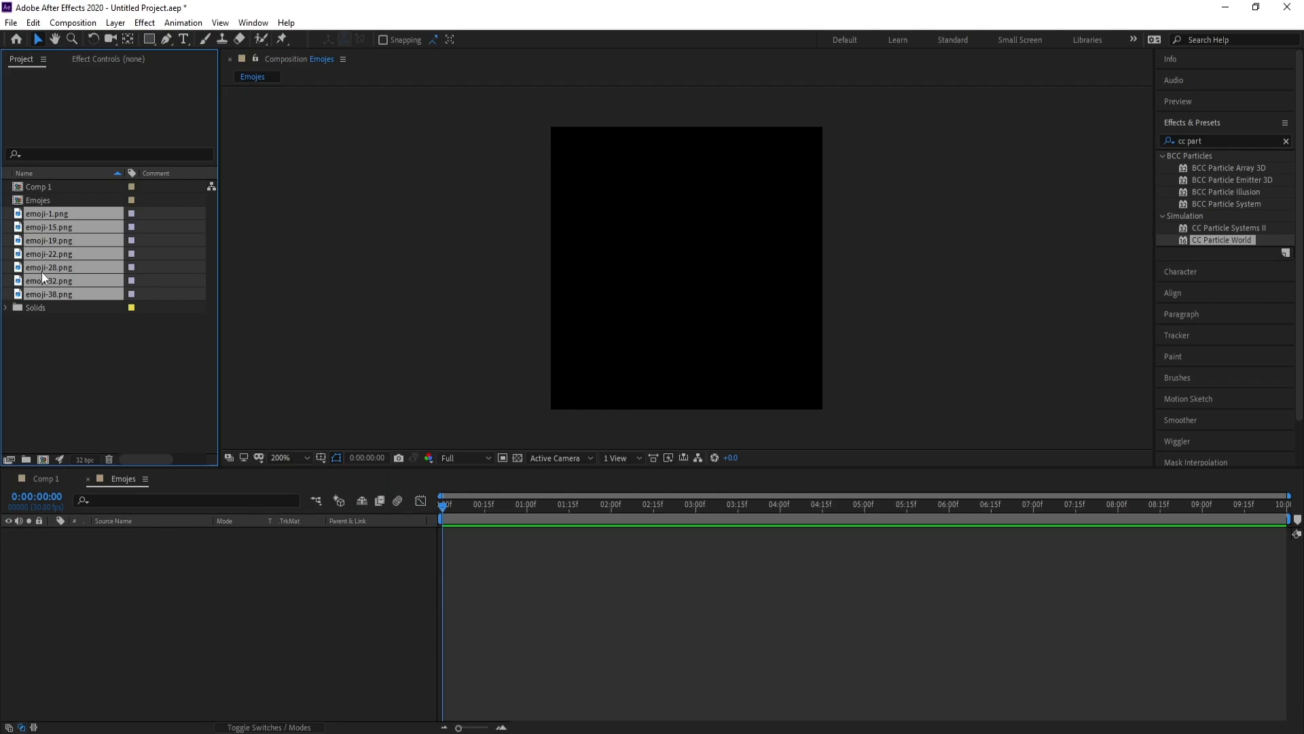
drag(42, 271, 88, 636)
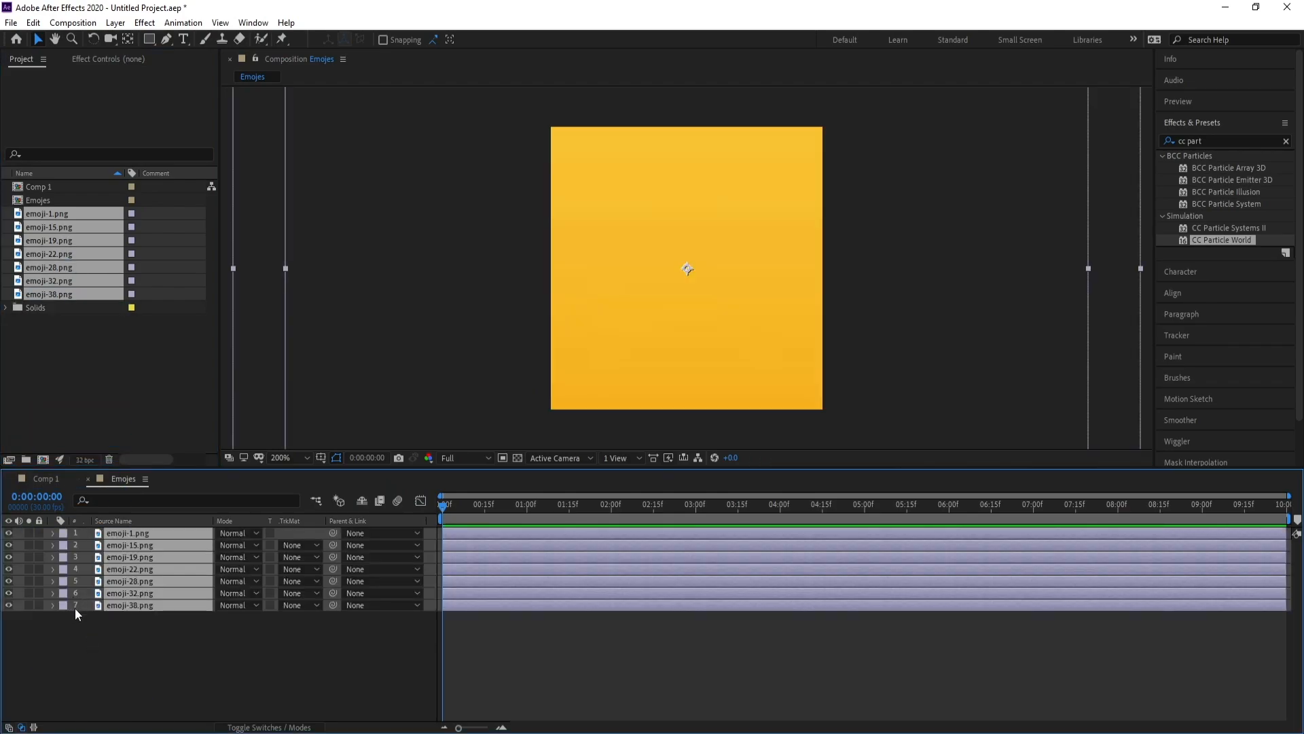
Set the Scale of all seven emoji layers to 9%, then collapse and reselect them
key(s)
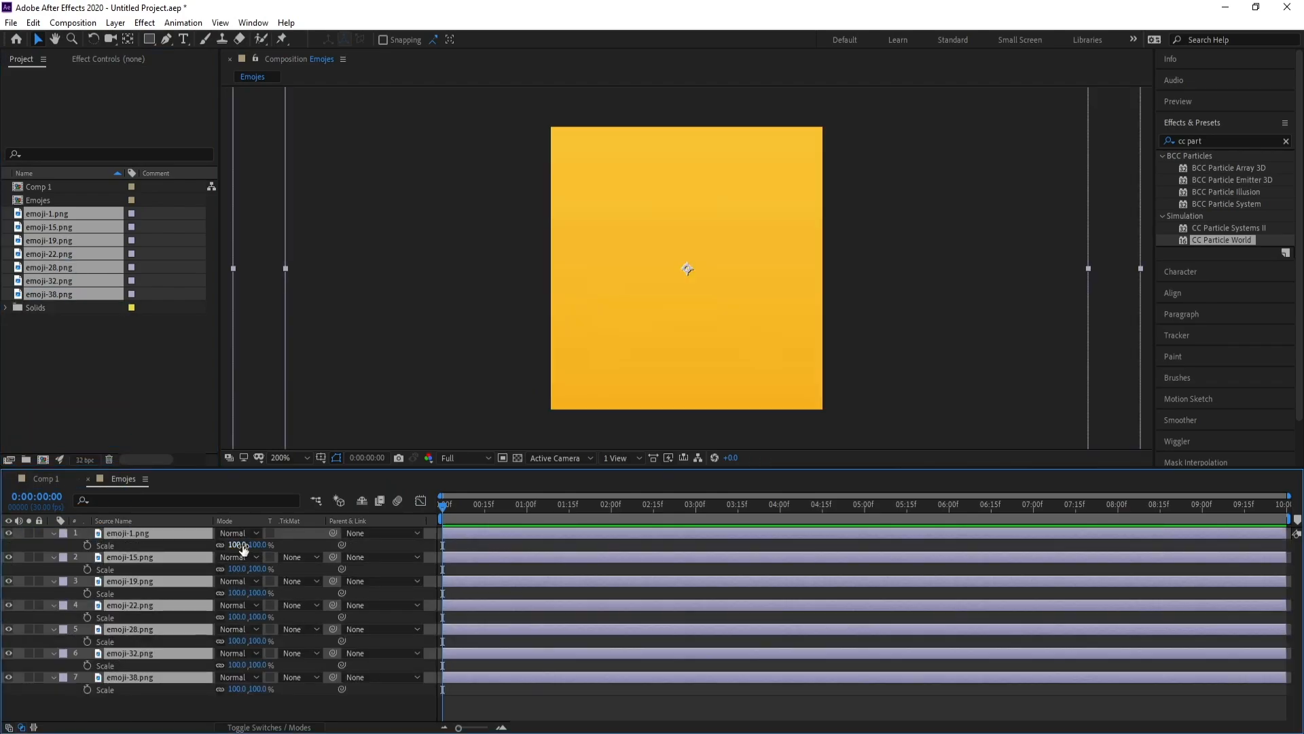
mouse_move(224, 546)
mouse_down()
mouse_move(188, 553)
mouse_move(231, 545)
mouse_up()
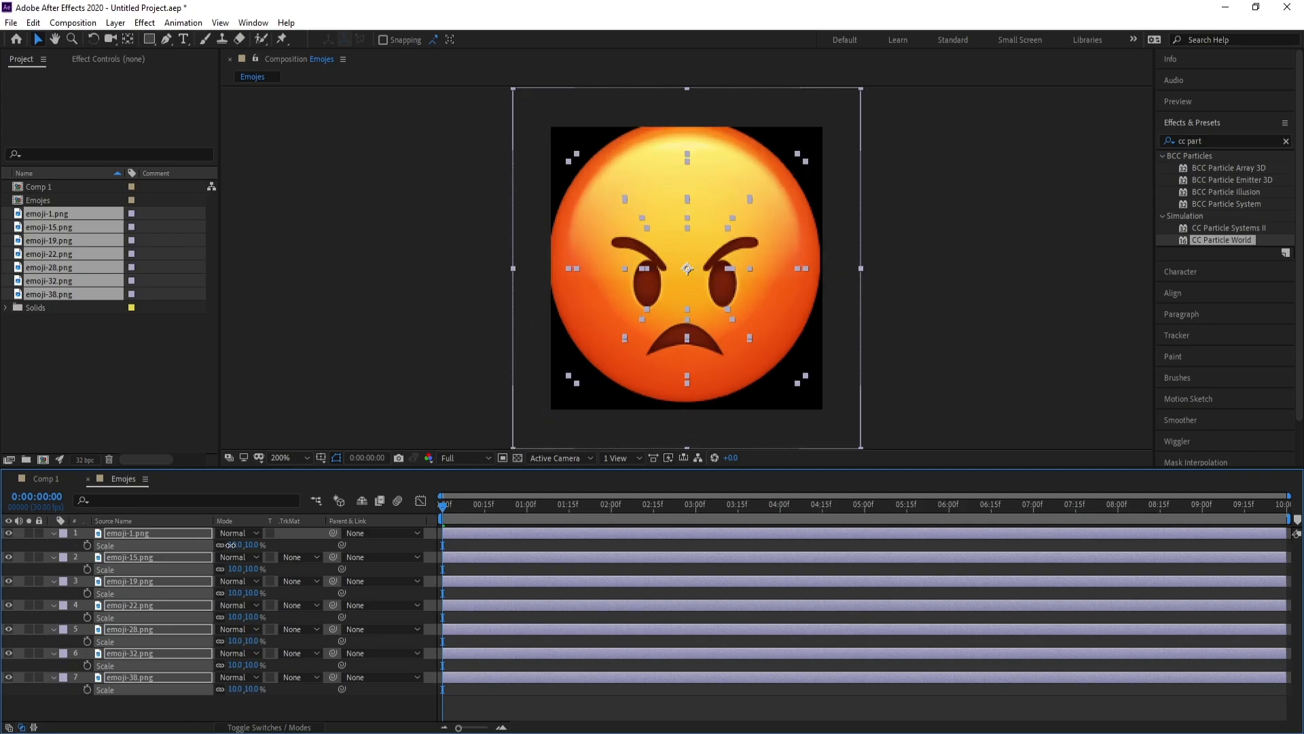
drag(703, 274, 704, 284)
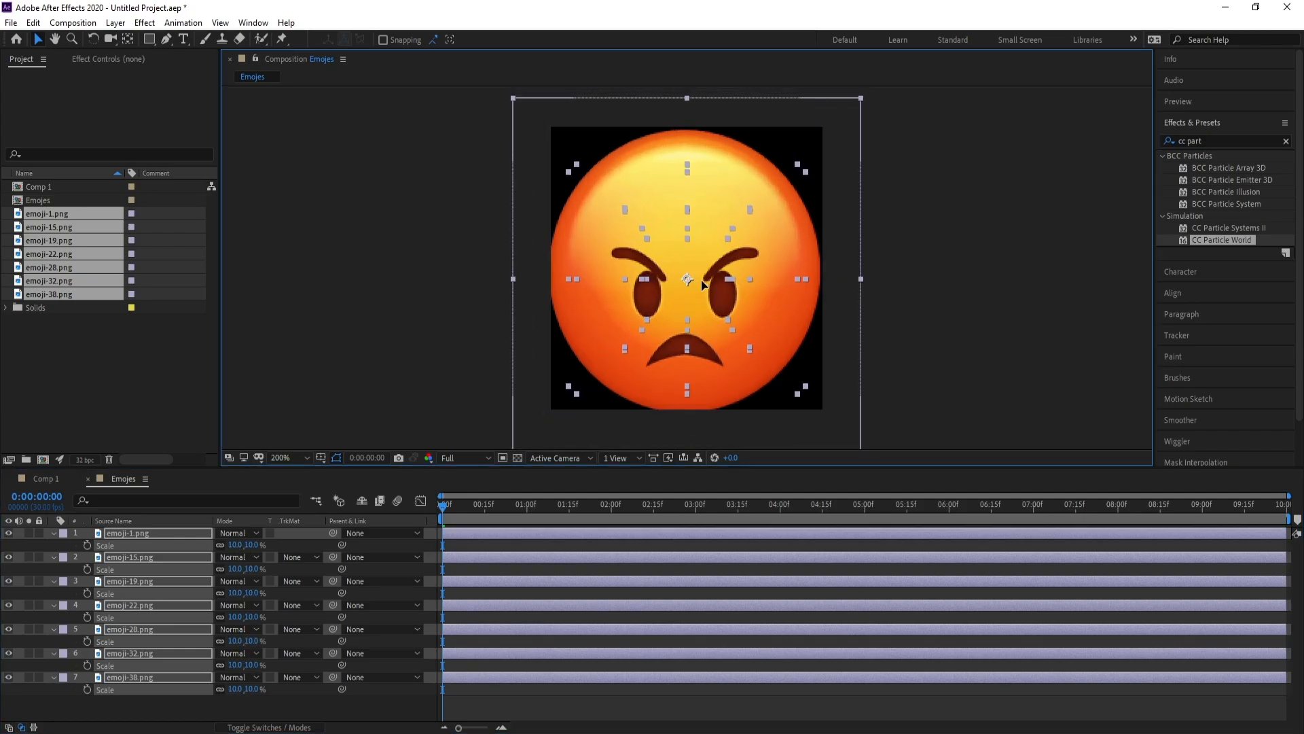
click(237, 545)
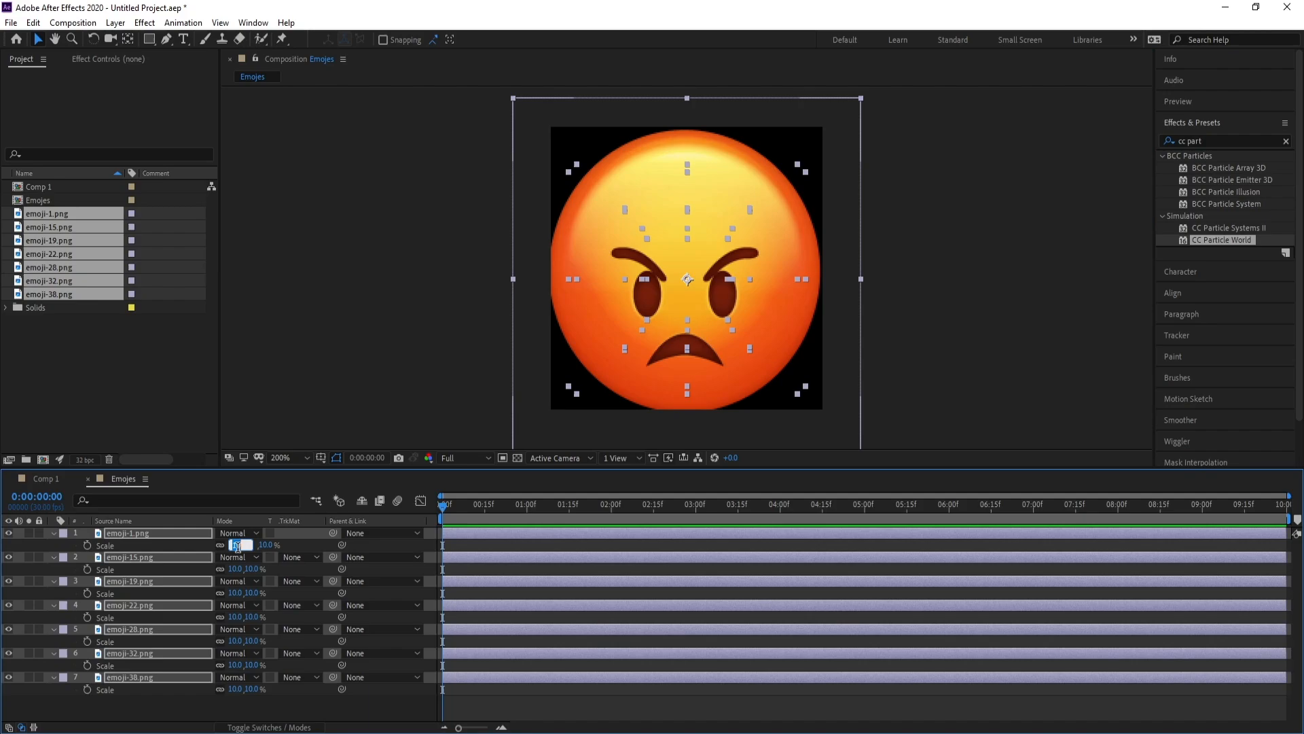
text(9)
key(Return)
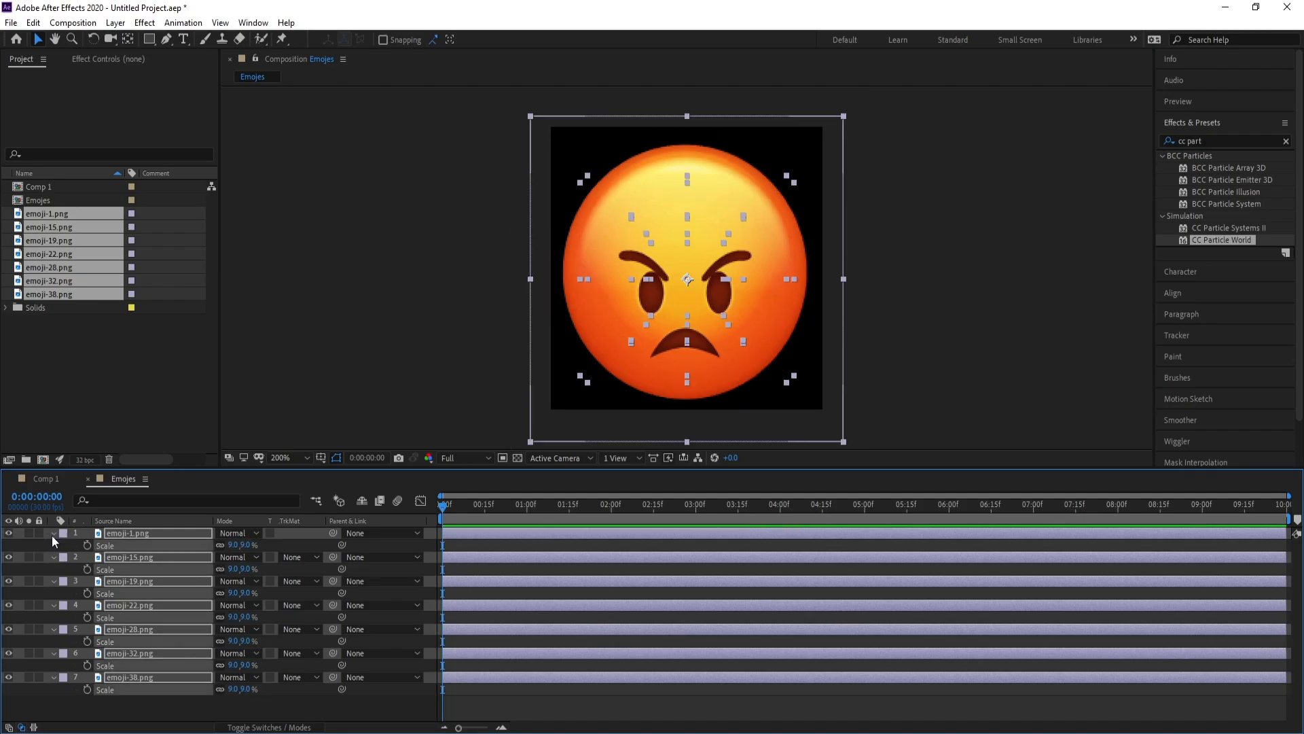
click(53, 534)
click(132, 662)
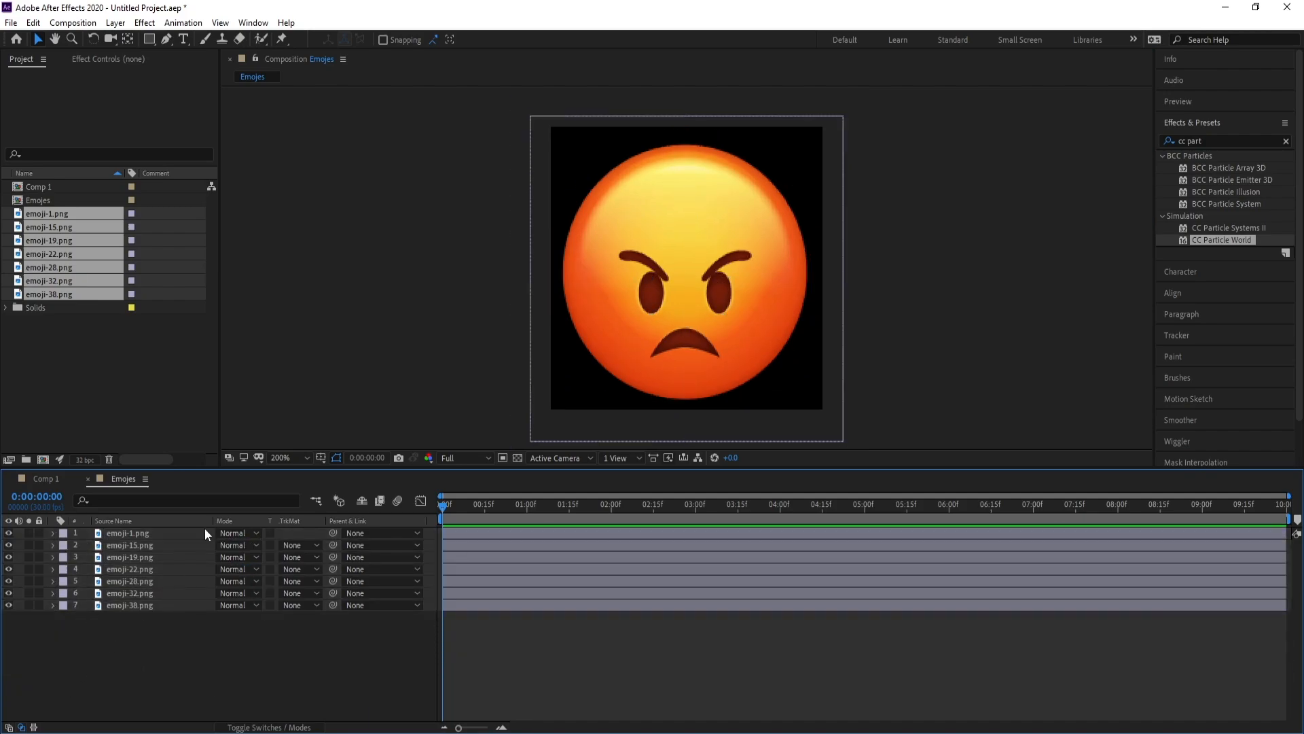
key(ctrl+a)
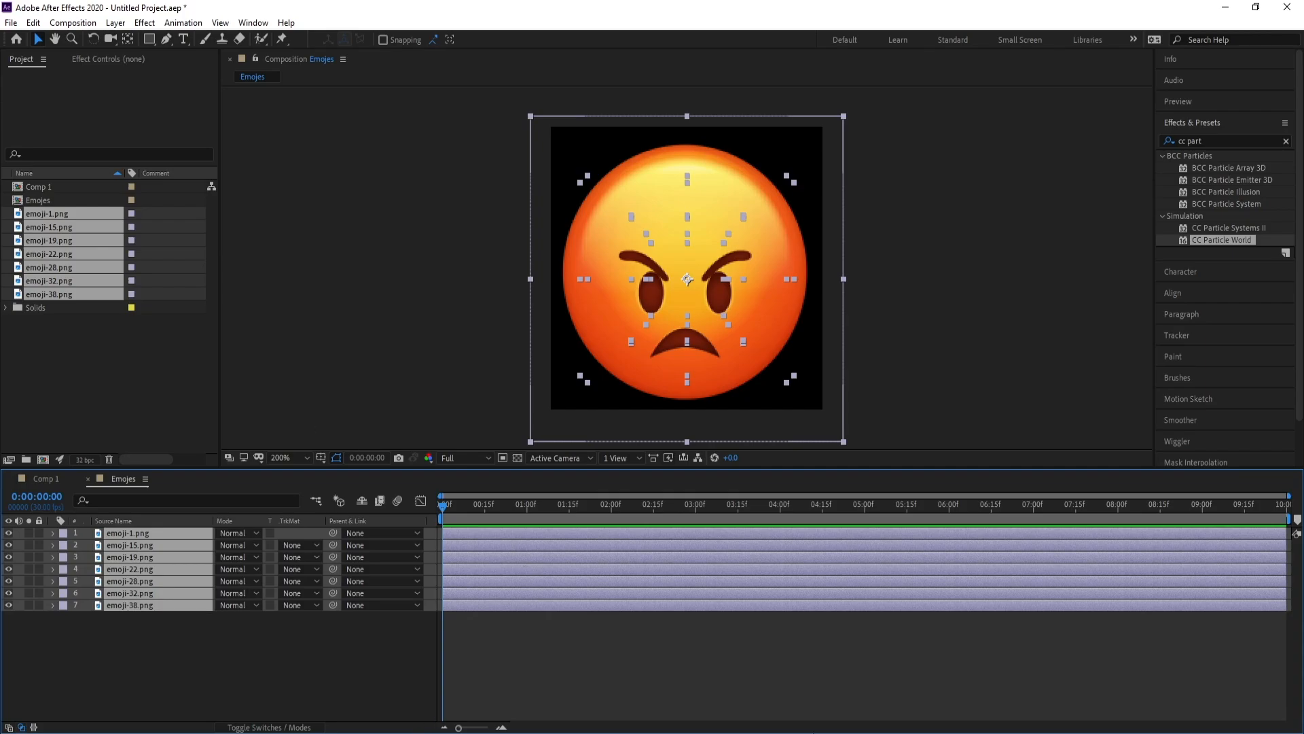
Trim every emoji layer to end at frame 0 so each lasts one frame
key(alt+bracketright)
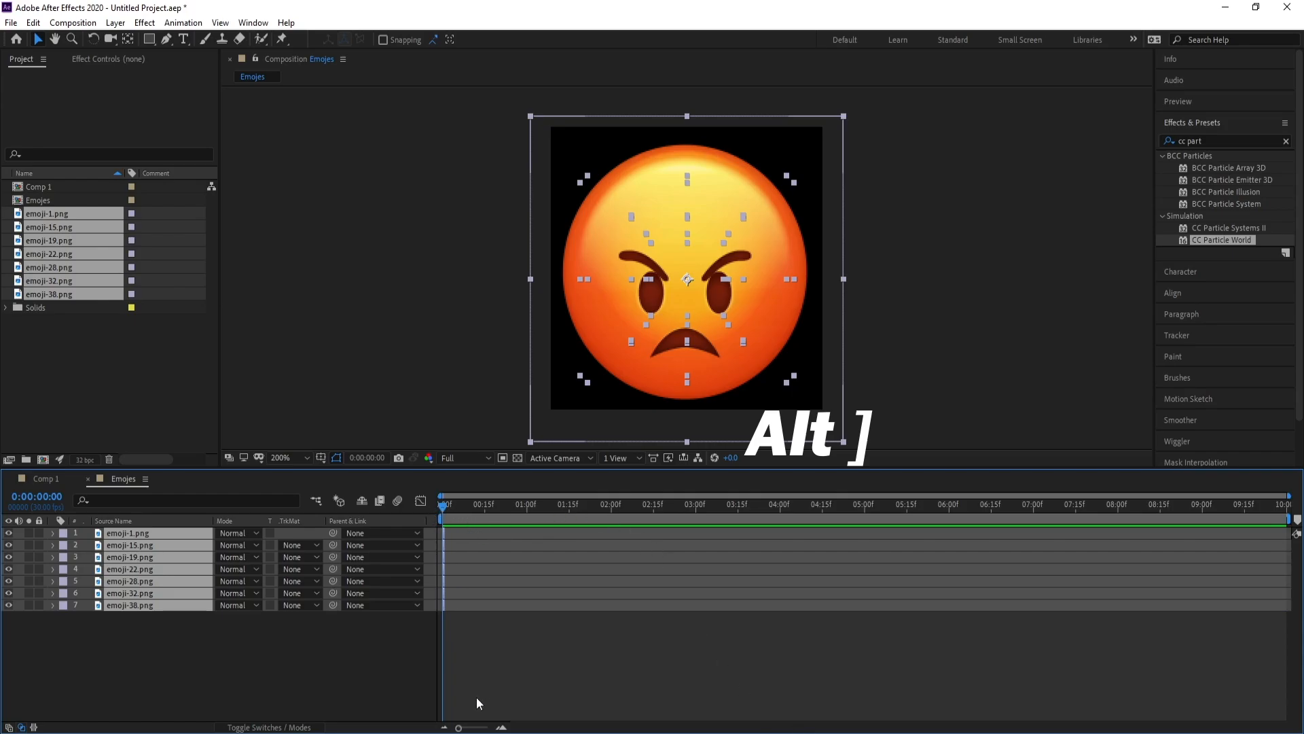
drag(463, 729, 487, 727)
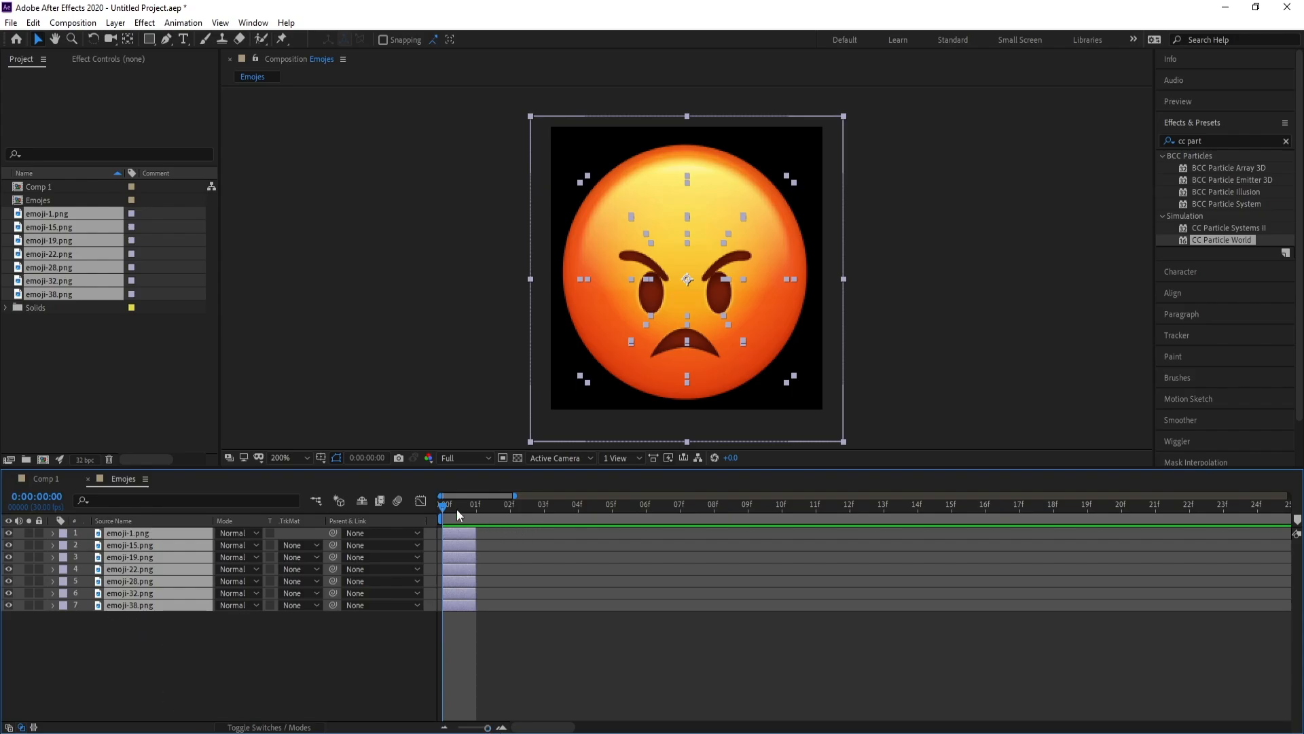
drag(459, 507, 421, 519)
Stagger the emoji layers one after another using Keyframe Assistant > Sequence Layers
right_click(138, 568)
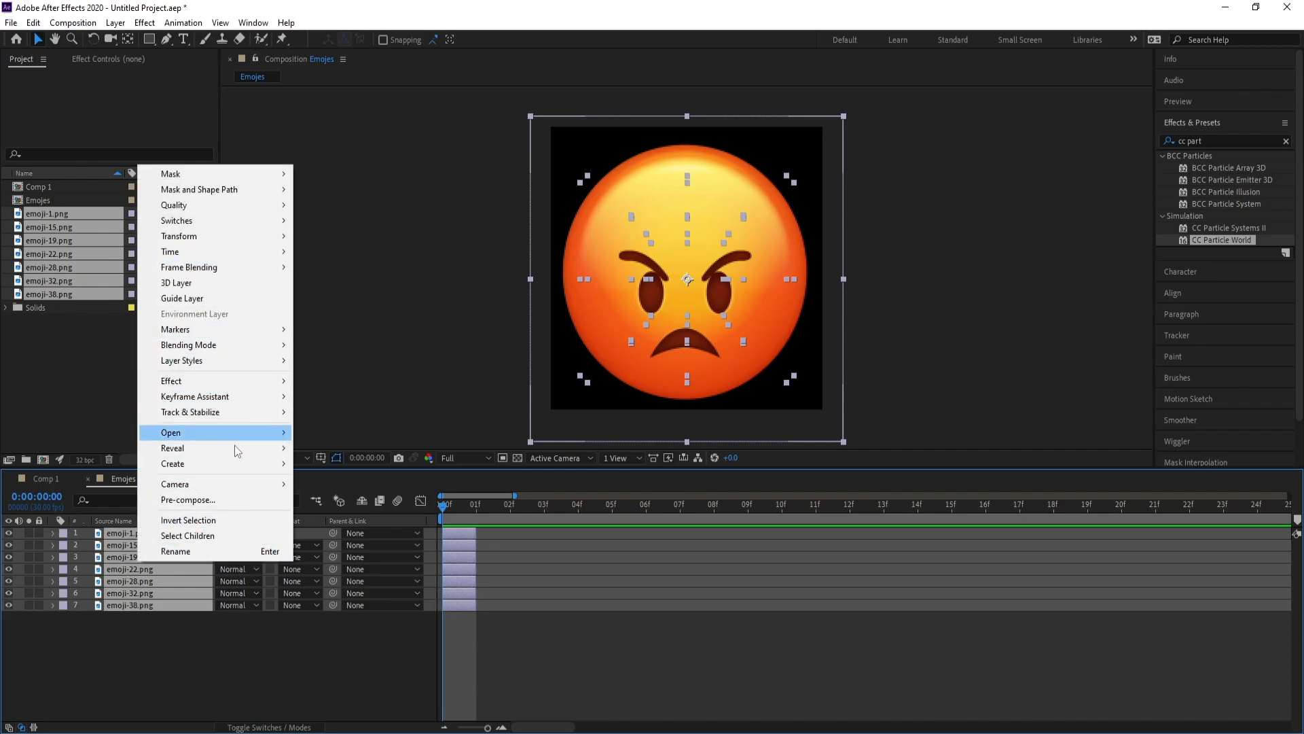
mouse_move(235, 402)
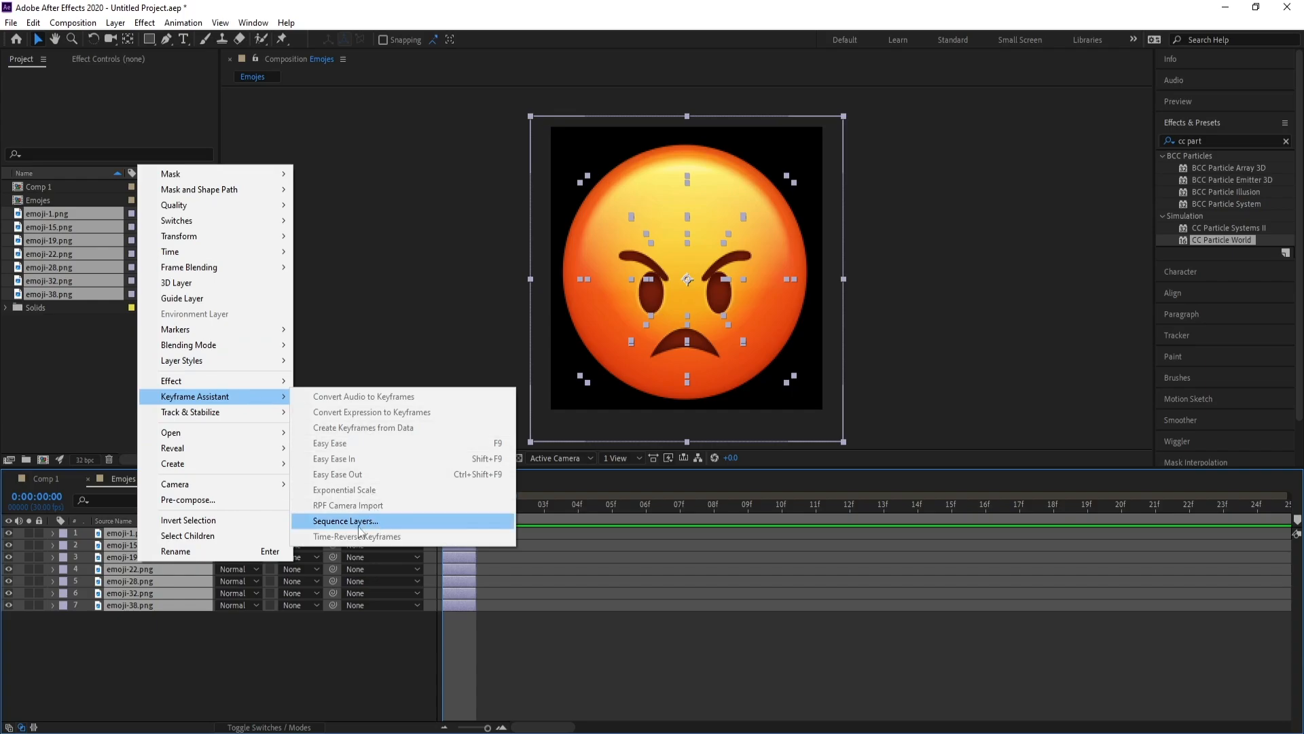
click(393, 523)
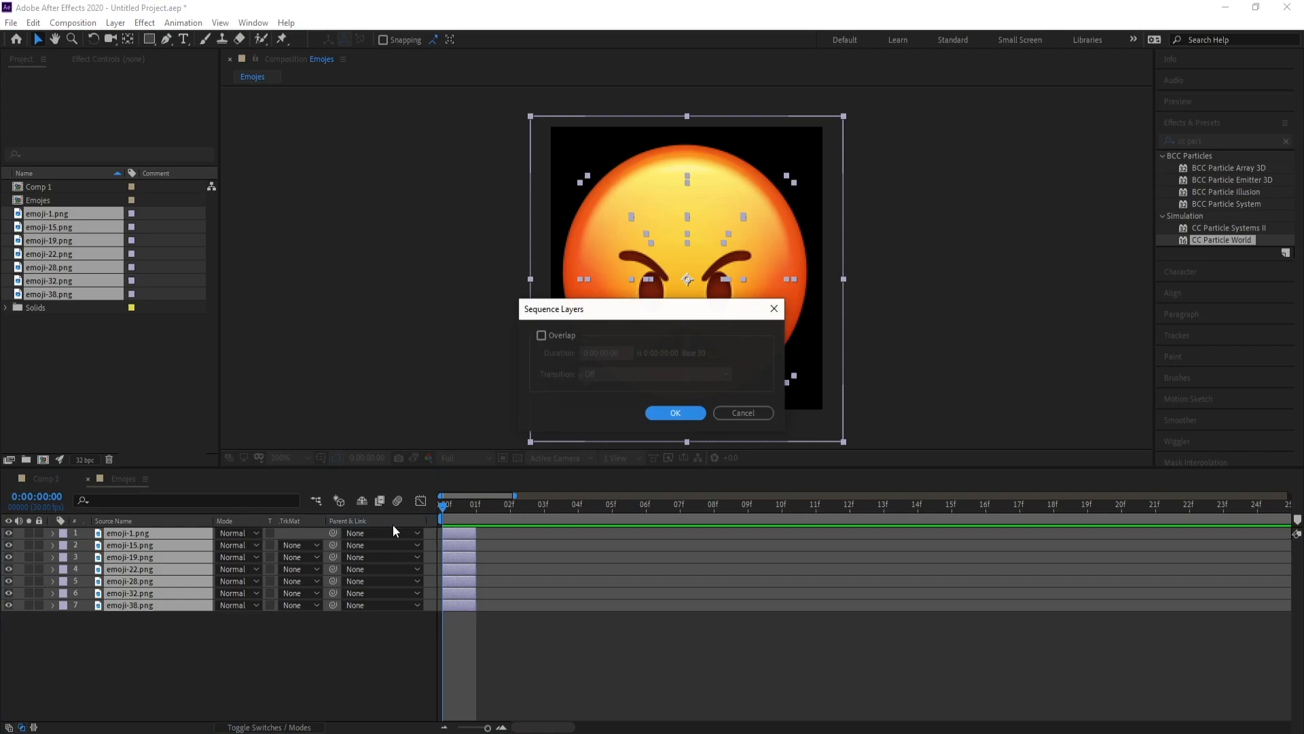
click(680, 413)
drag(447, 509, 685, 532)
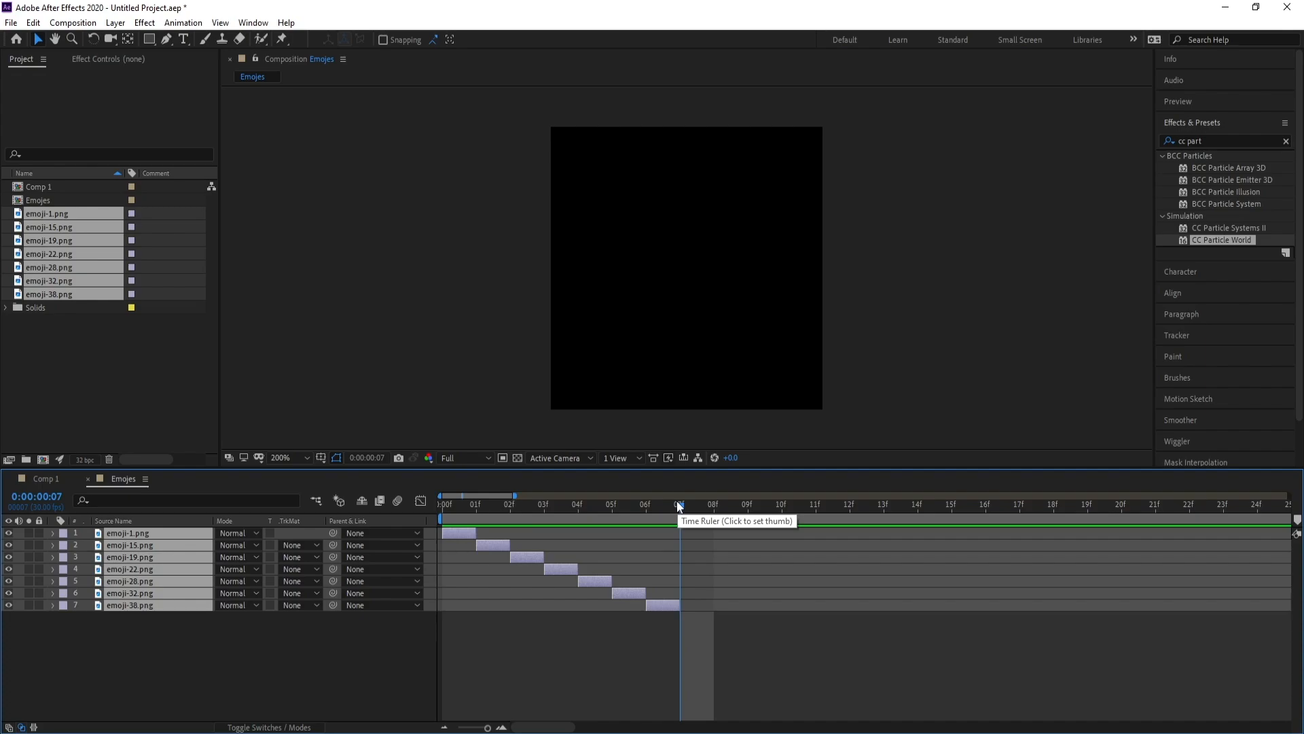
End the work area at frame 07 and trim the Emojes comp to the work area
key(n)
key(space)
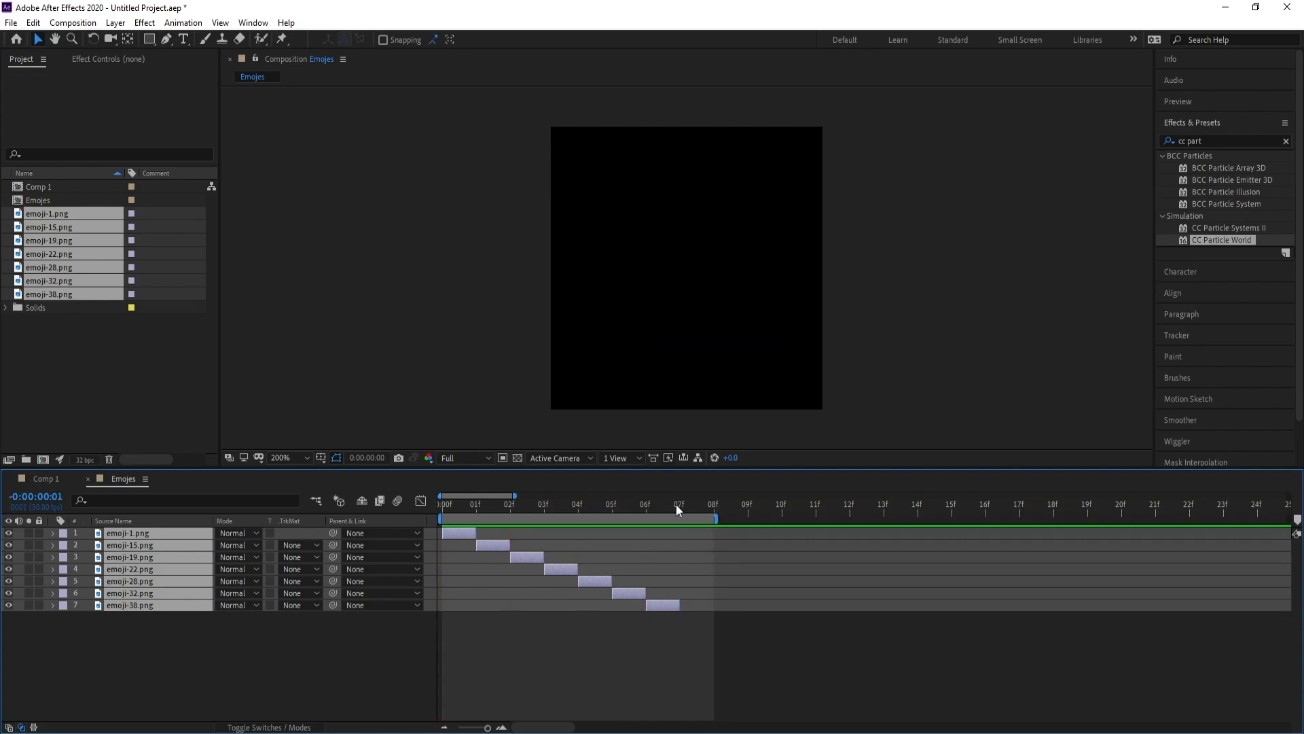
click(681, 507)
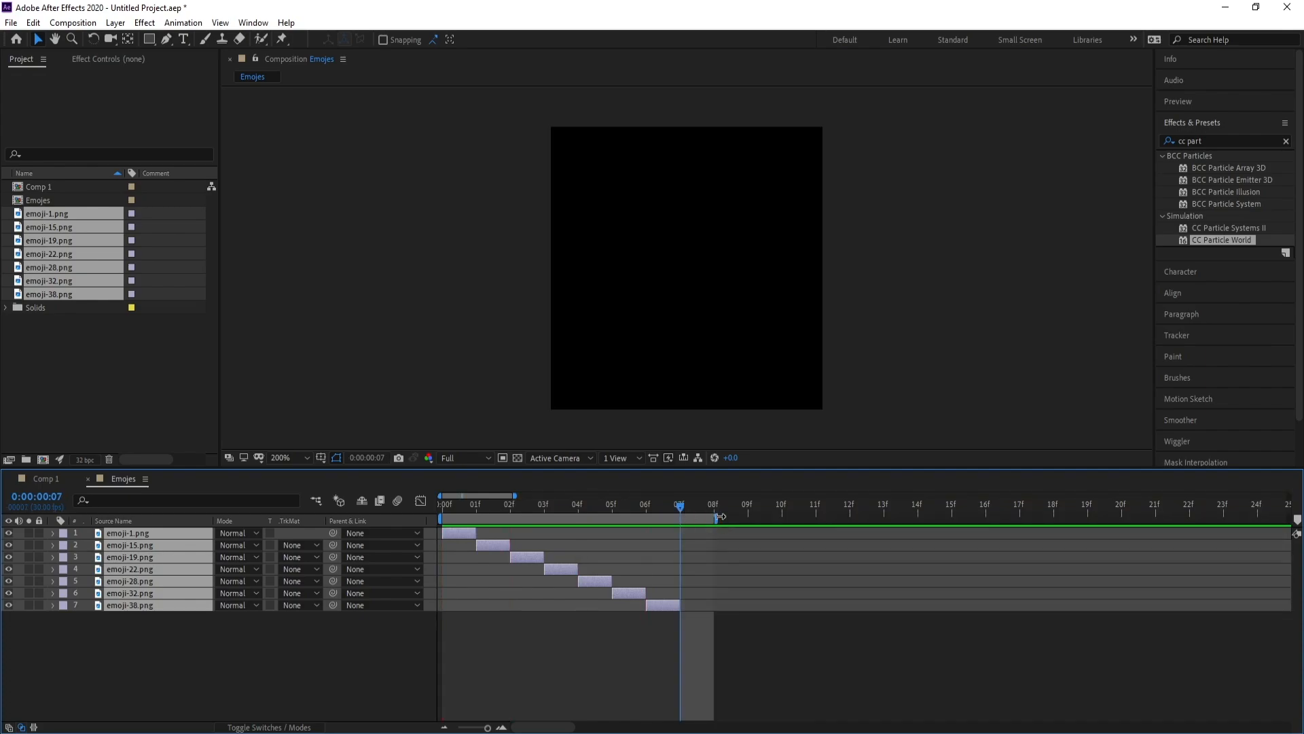
drag(719, 516, 677, 519)
right_click(664, 517)
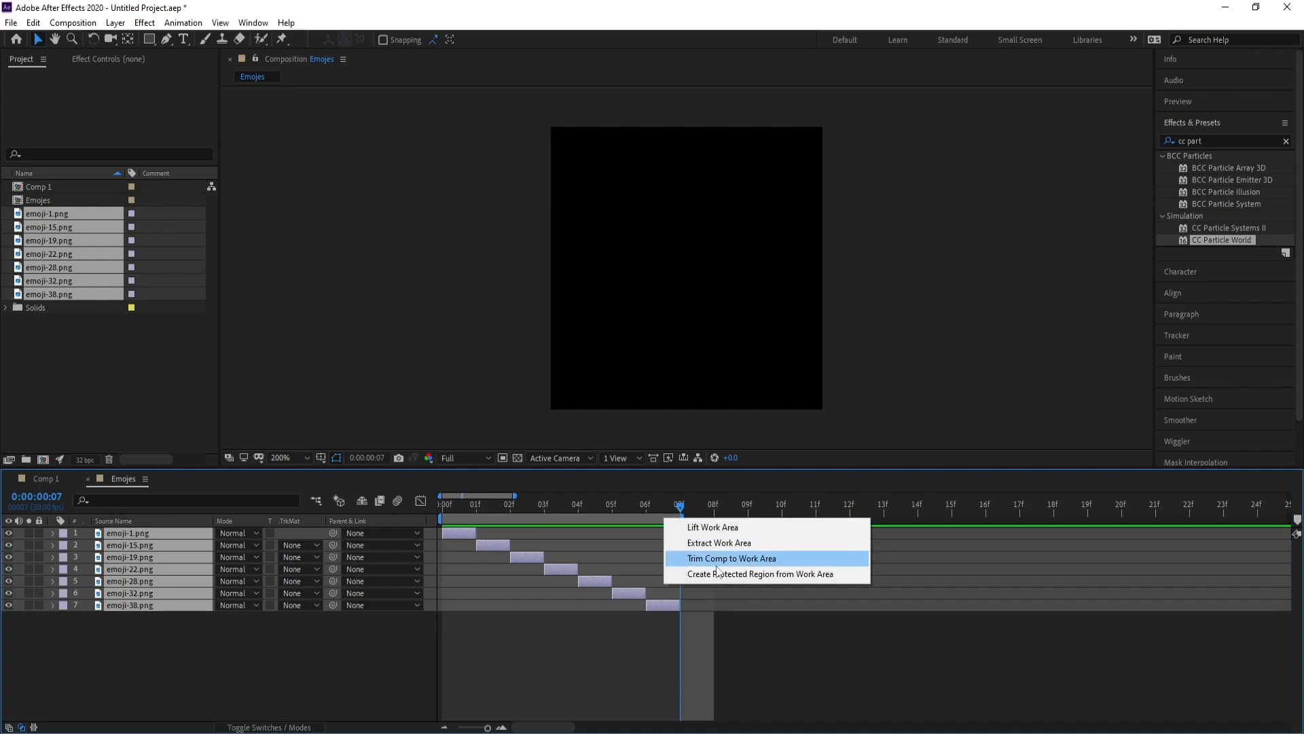
click(748, 564)
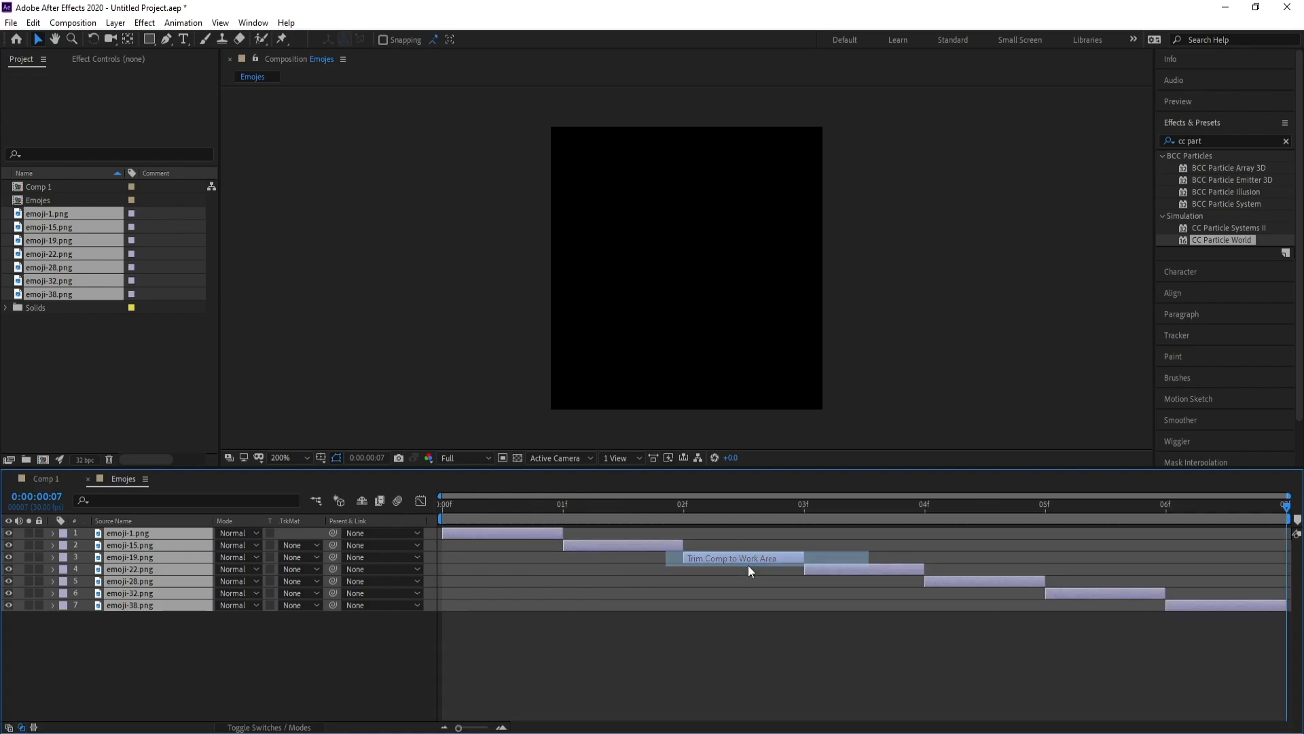
drag(609, 509, 564, 524)
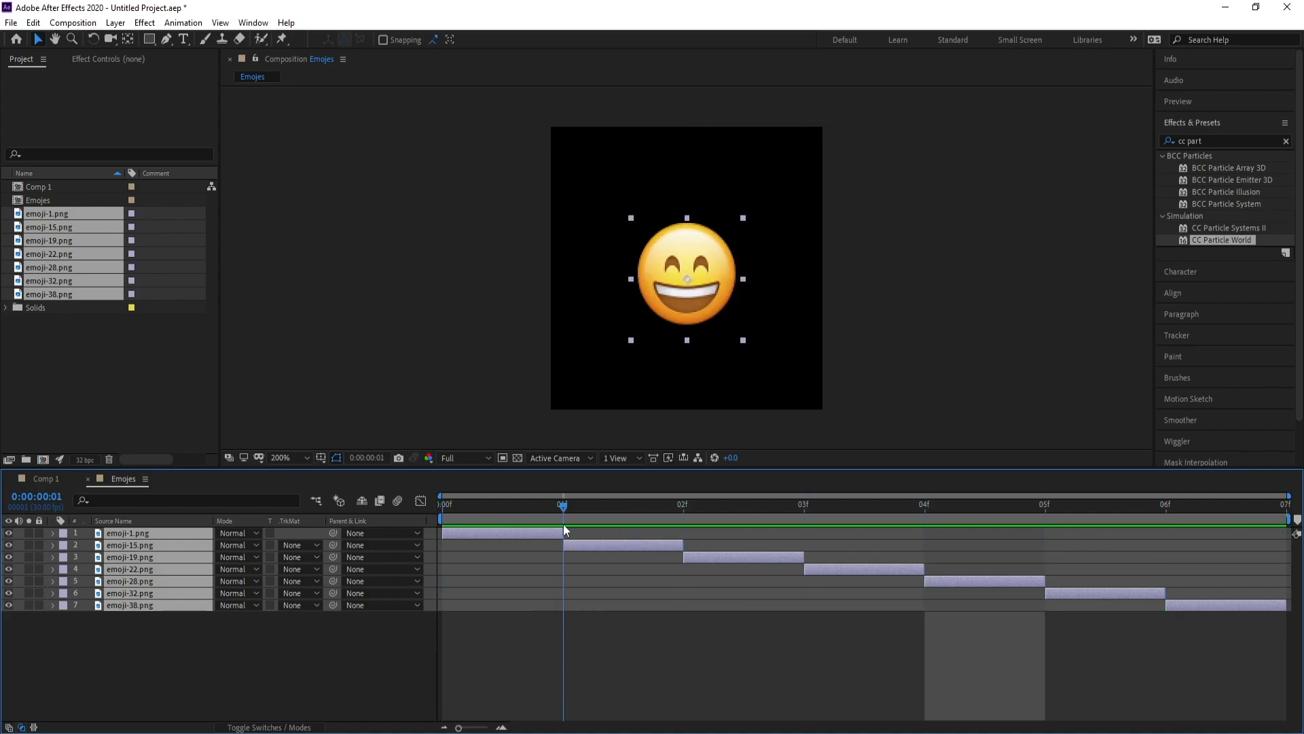
Scale emoji-15.png to 20% and the kissing emoji (emoji-19.png) up to 12%
click(607, 552)
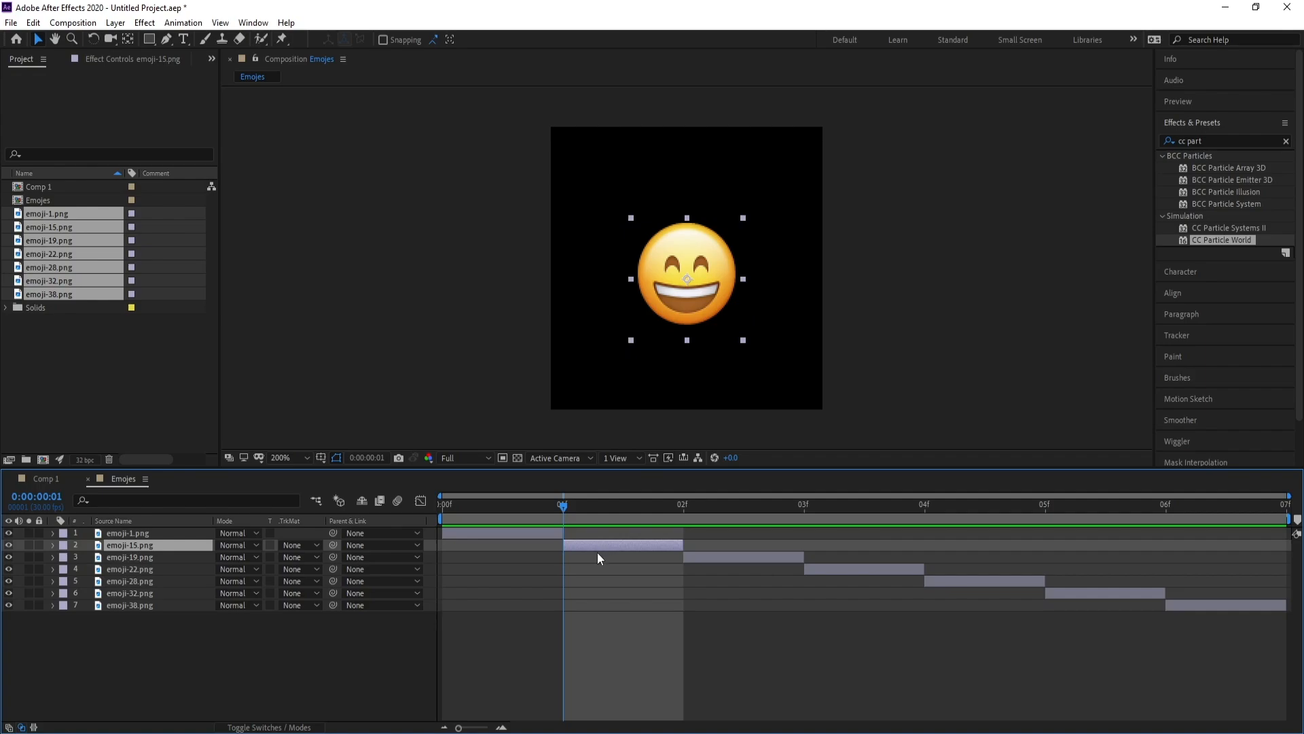
key(s)
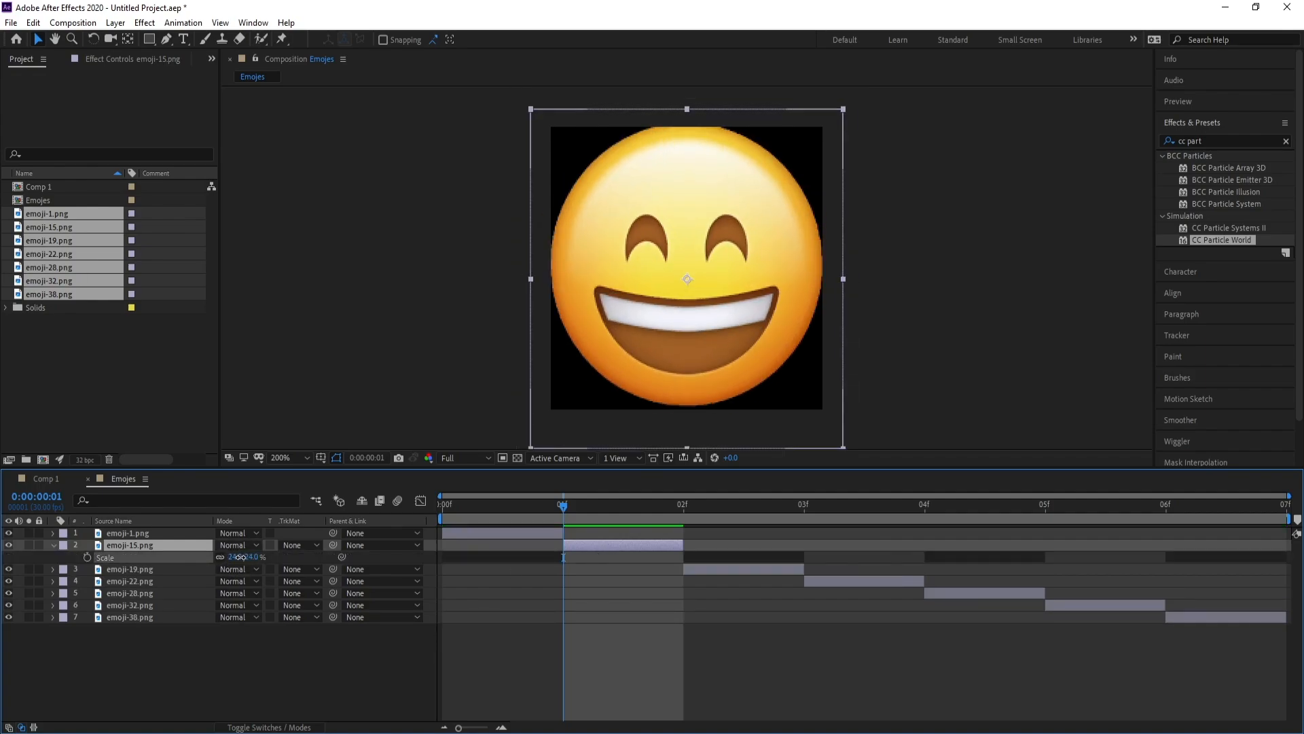
drag(242, 557, 239, 558)
click(728, 516)
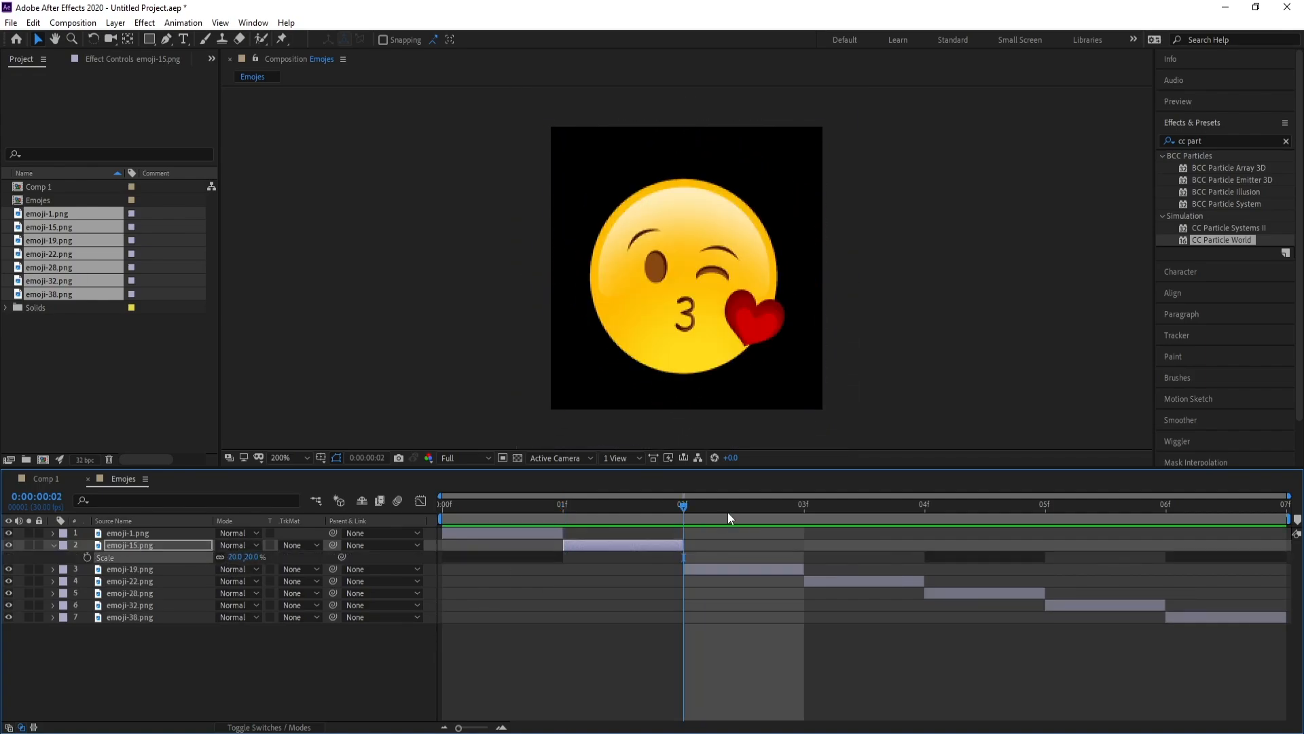
click(129, 569)
key(s)
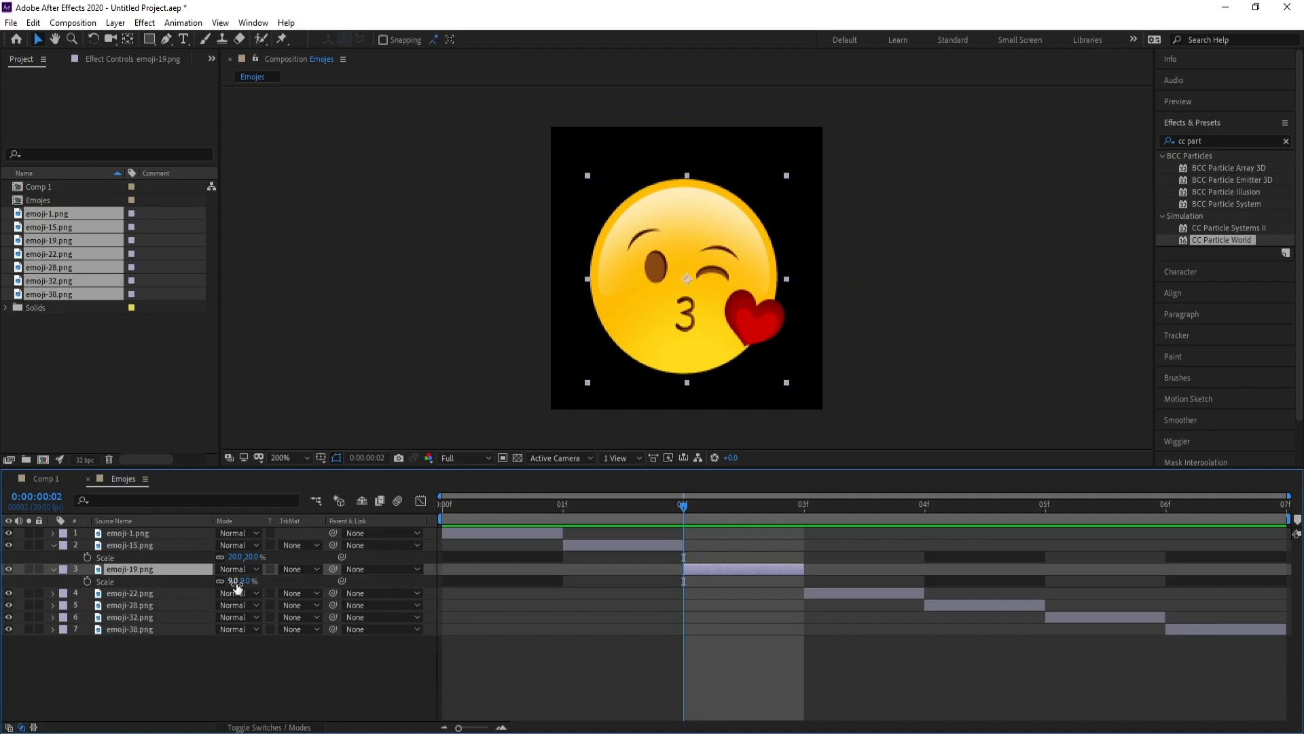
drag(236, 582, 238, 583)
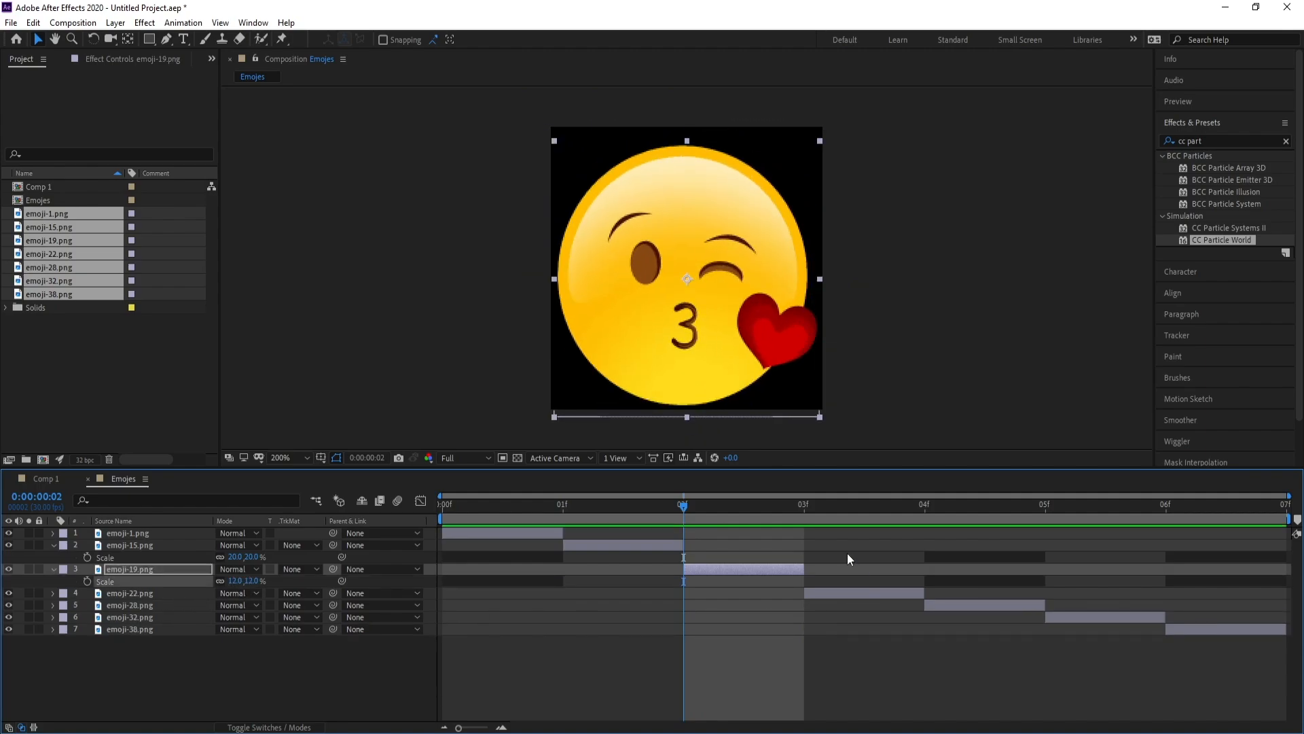
Enlarge the wink emoji to 29% and the crying emoji to 39%, nudging it up-right
click(828, 507)
click(832, 591)
key(s)
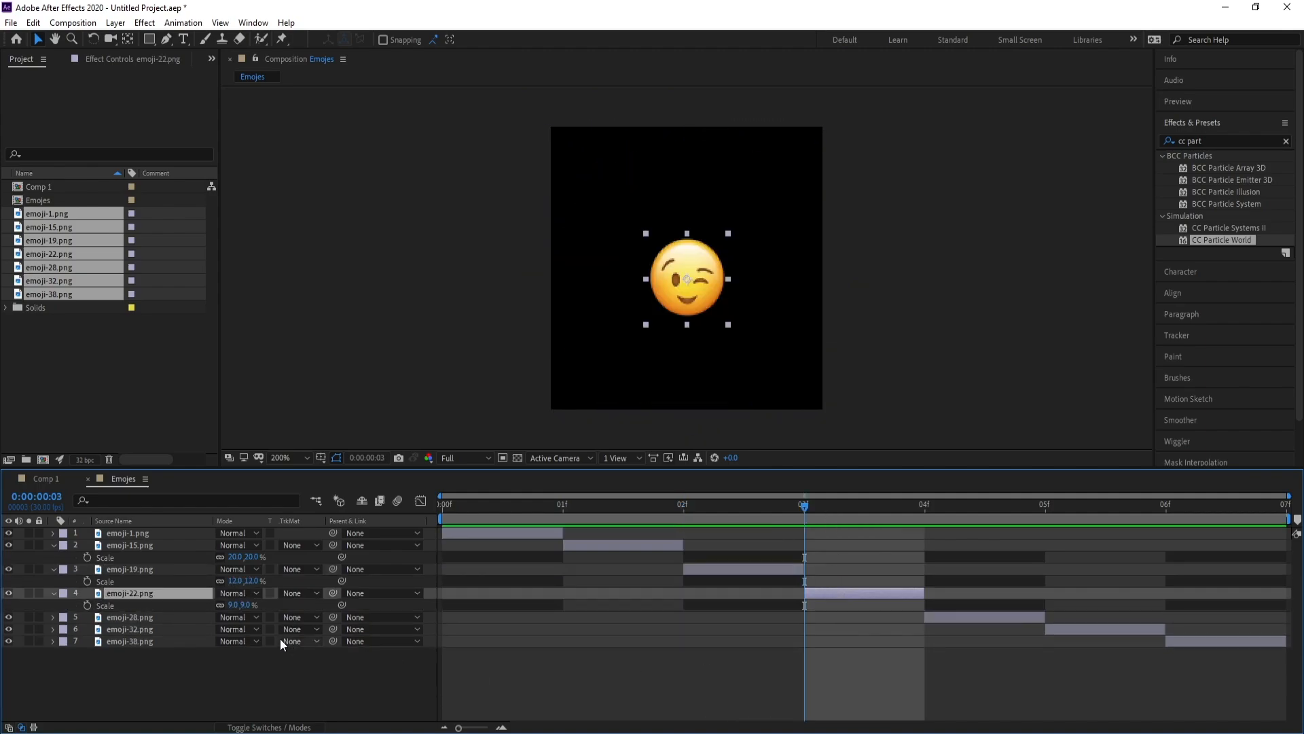
drag(233, 605, 249, 605)
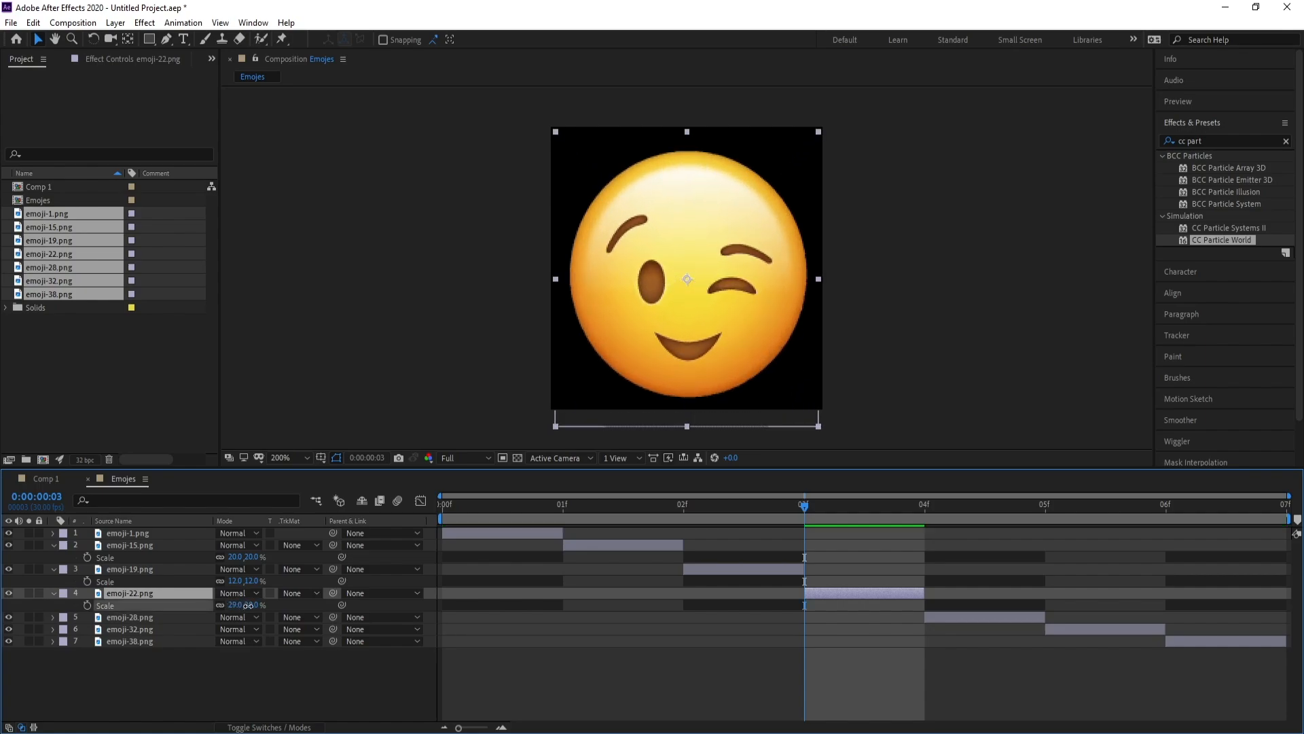
click(925, 504)
click(963, 618)
key(s)
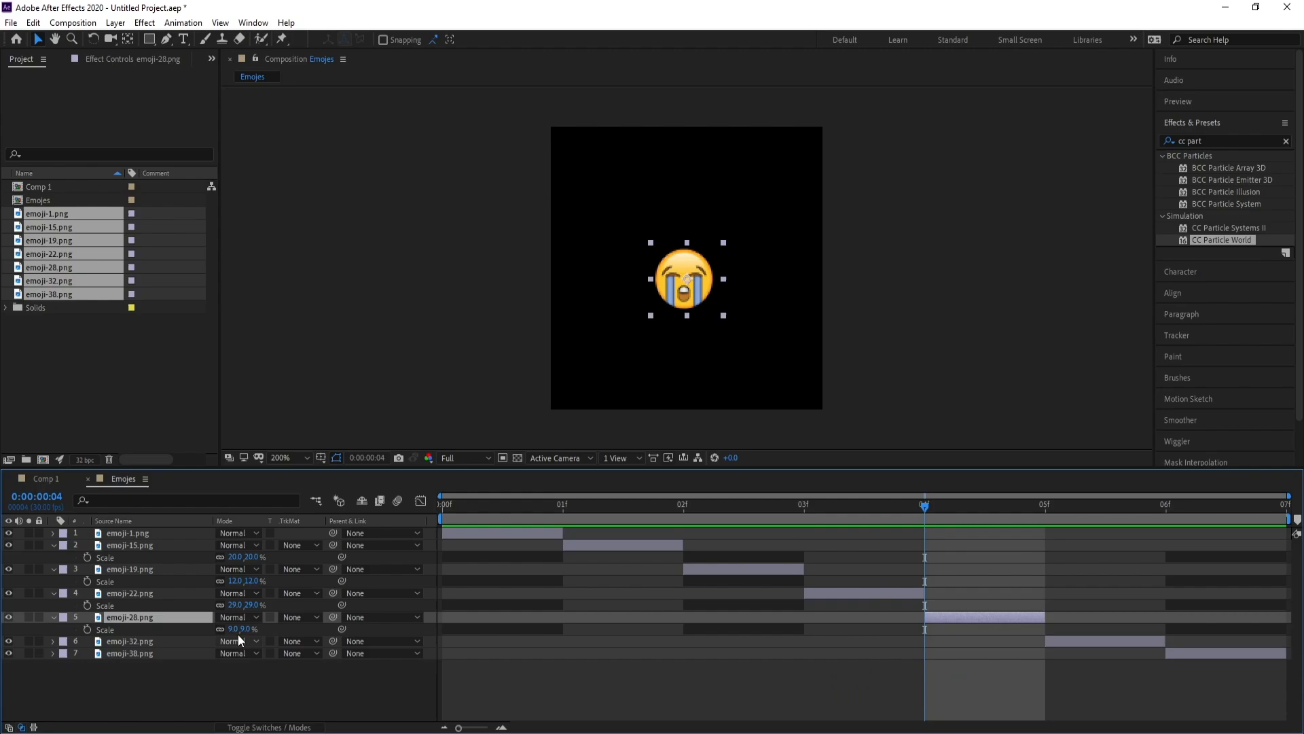
drag(243, 630, 571, 457)
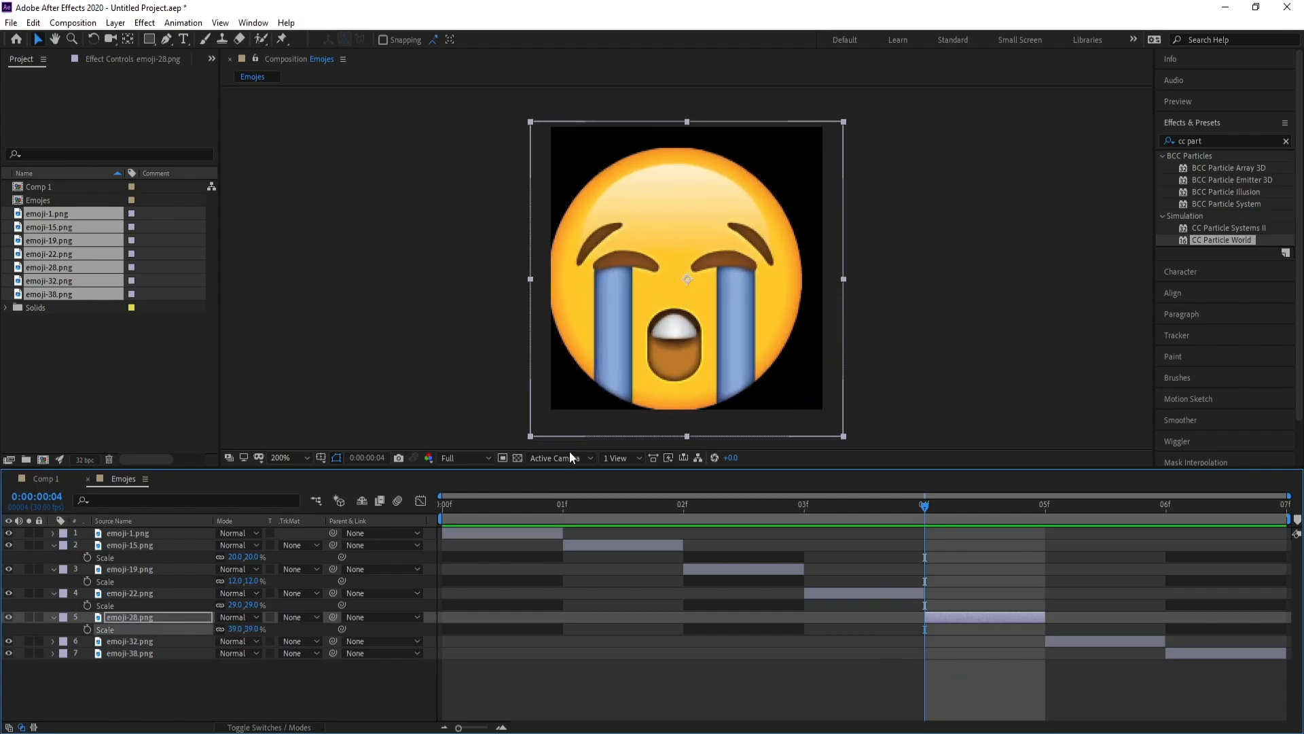
drag(617, 375, 625, 369)
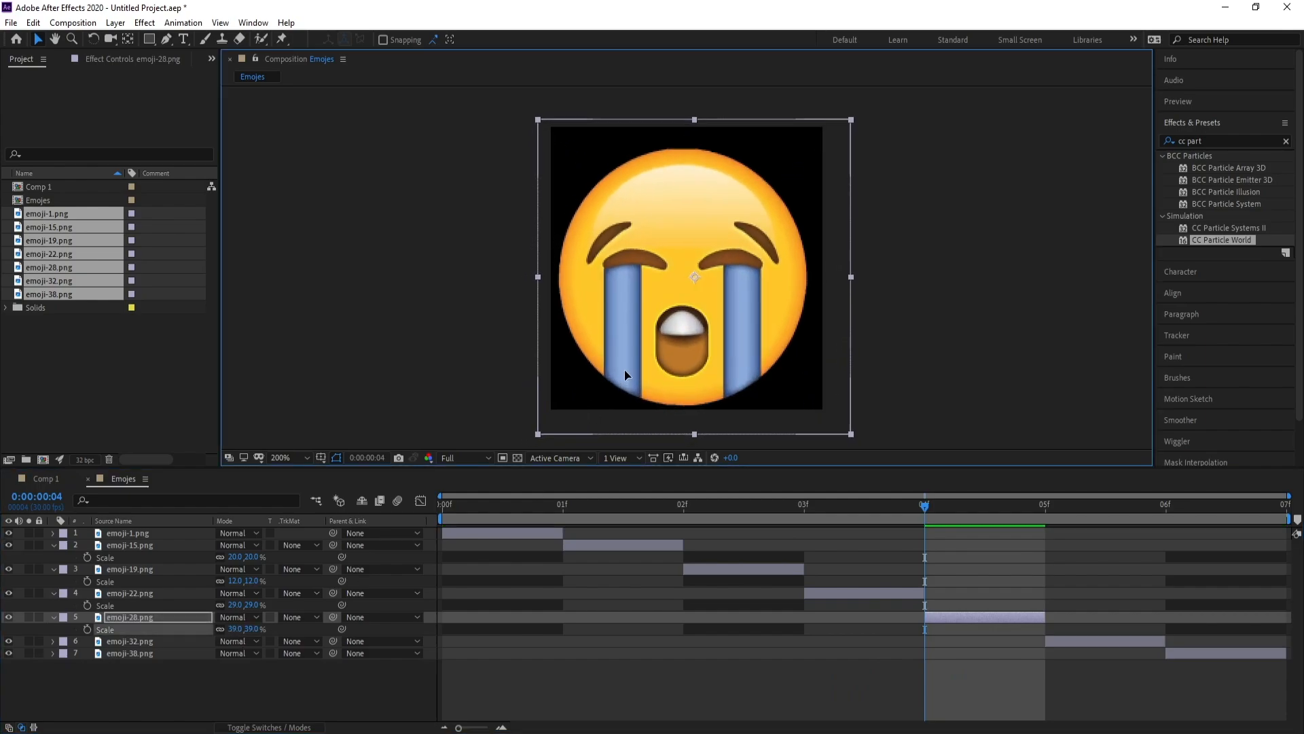
Scale the heart emoji to 11% and the thumbs-up emoji to 23% to fill the frame
click(1074, 504)
click(142, 639)
key(s)
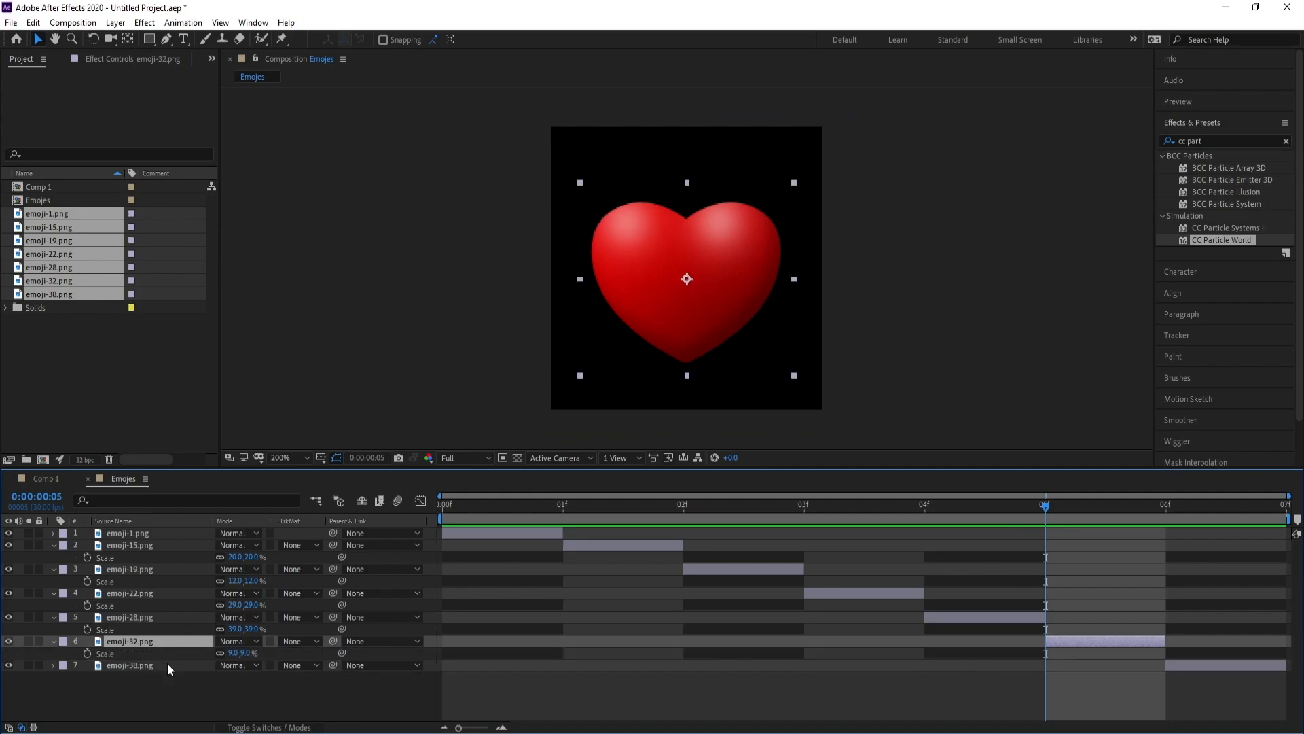
drag(233, 657, 237, 657)
click(1188, 515)
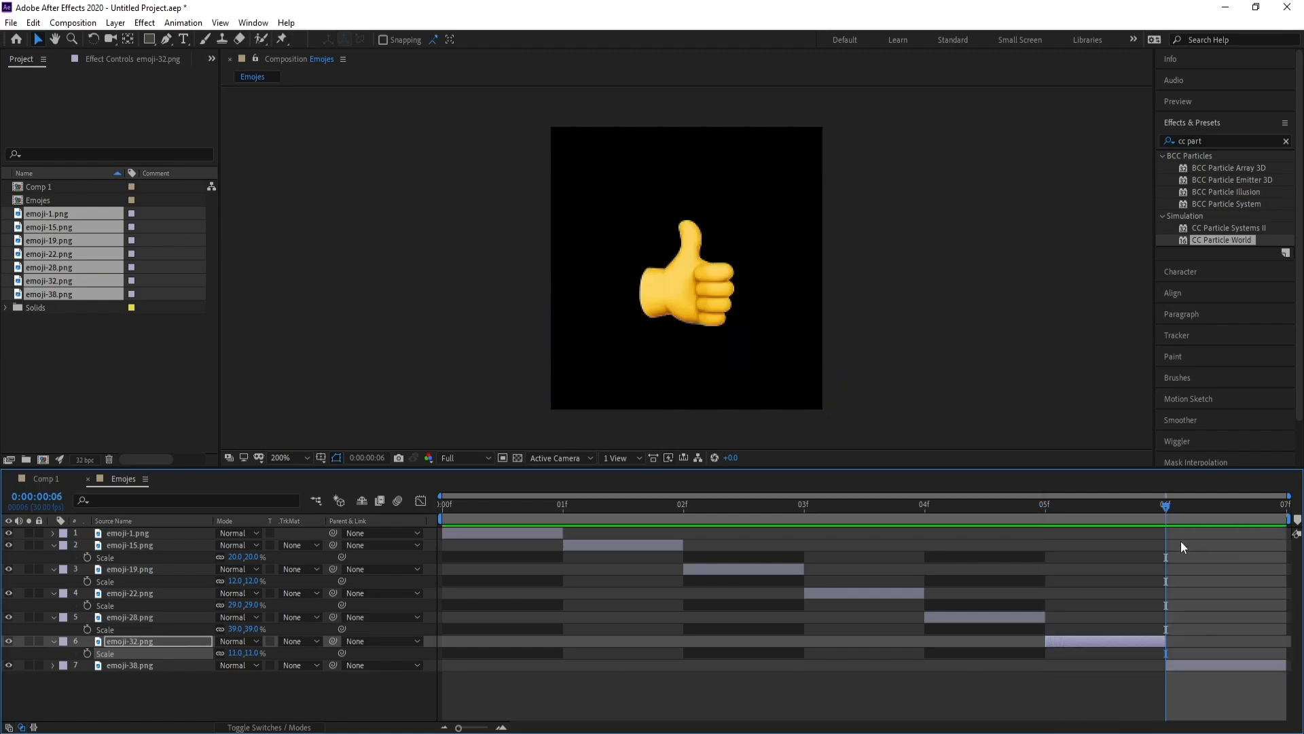
click(1212, 665)
key(s)
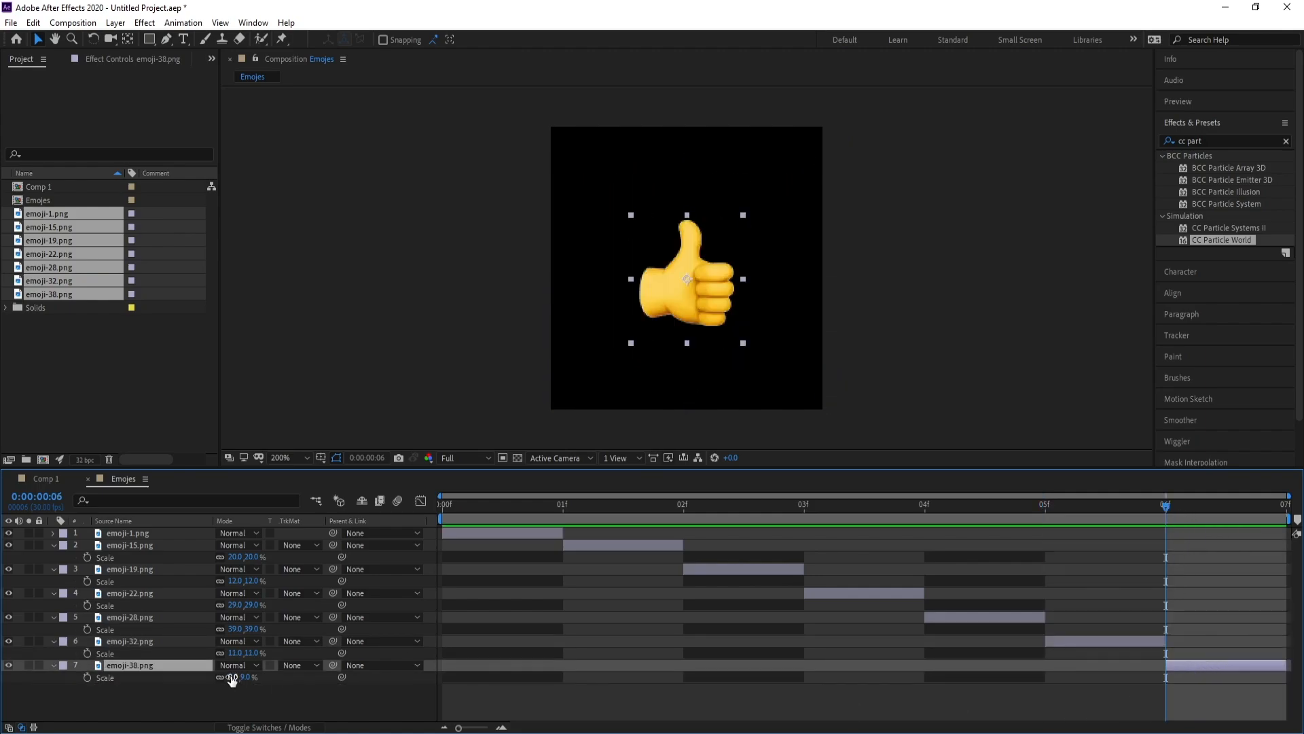
drag(233, 678, 242, 678)
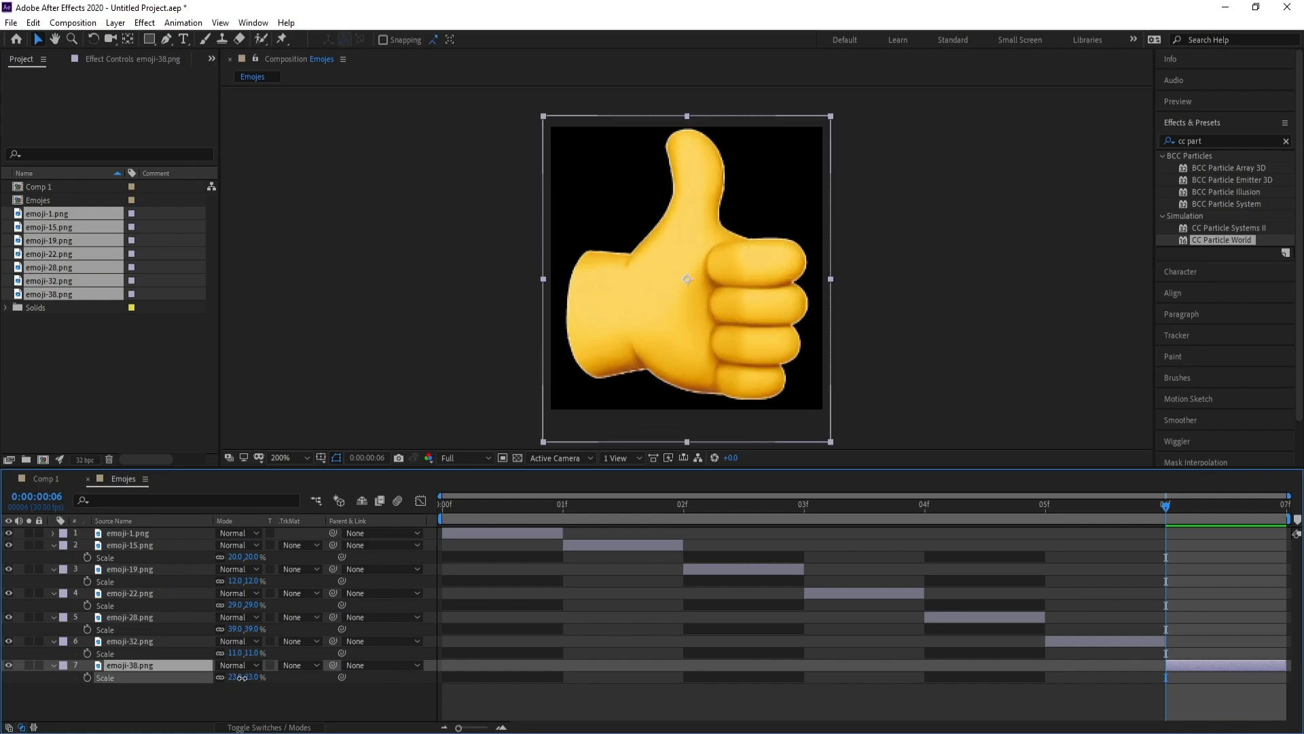
click(46, 544)
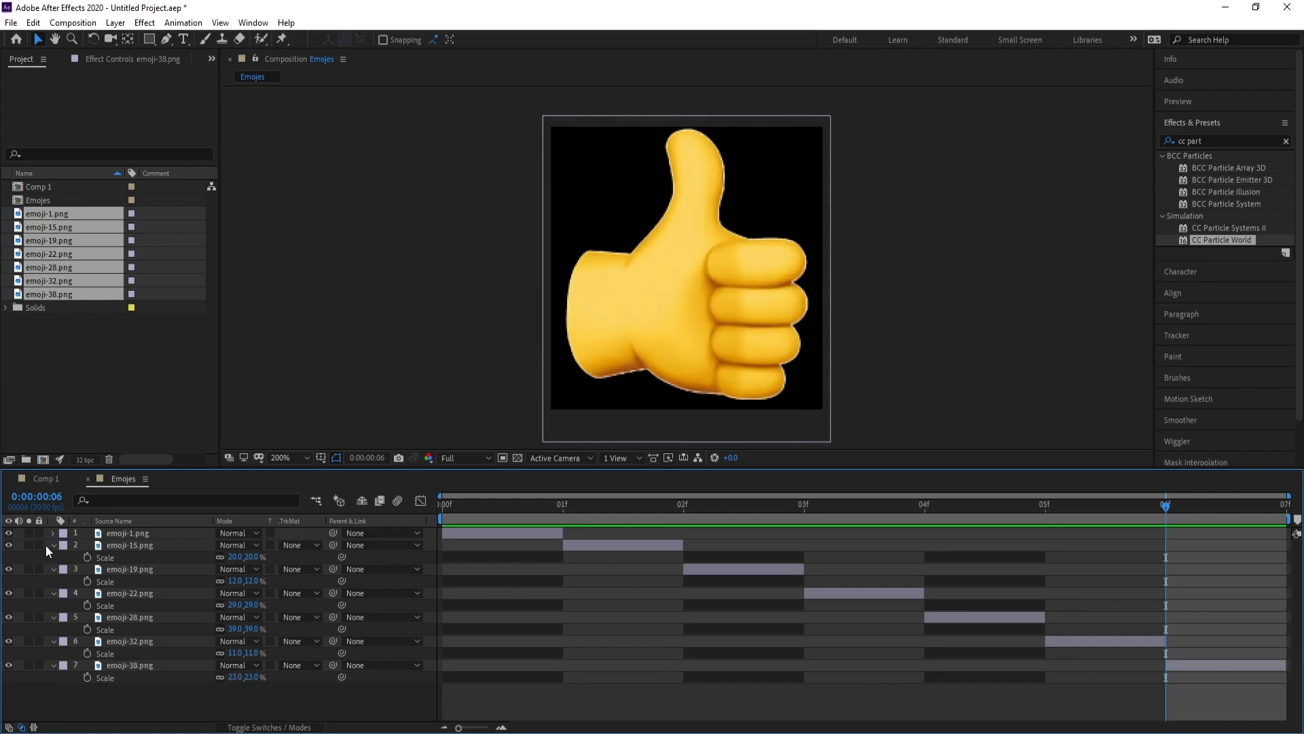
Drag the Emojes comp into the Comp 1 timeline above the BG layer
click(53, 545)
click(45, 479)
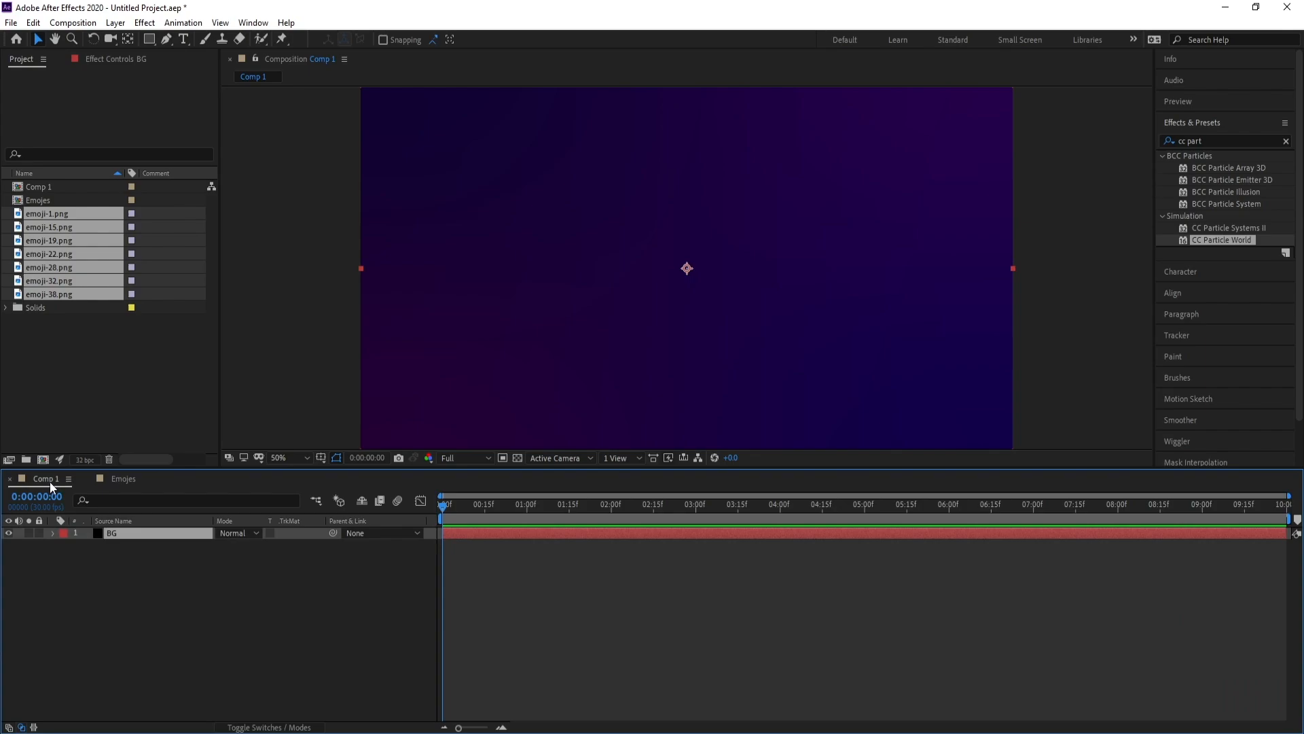
click(34, 201)
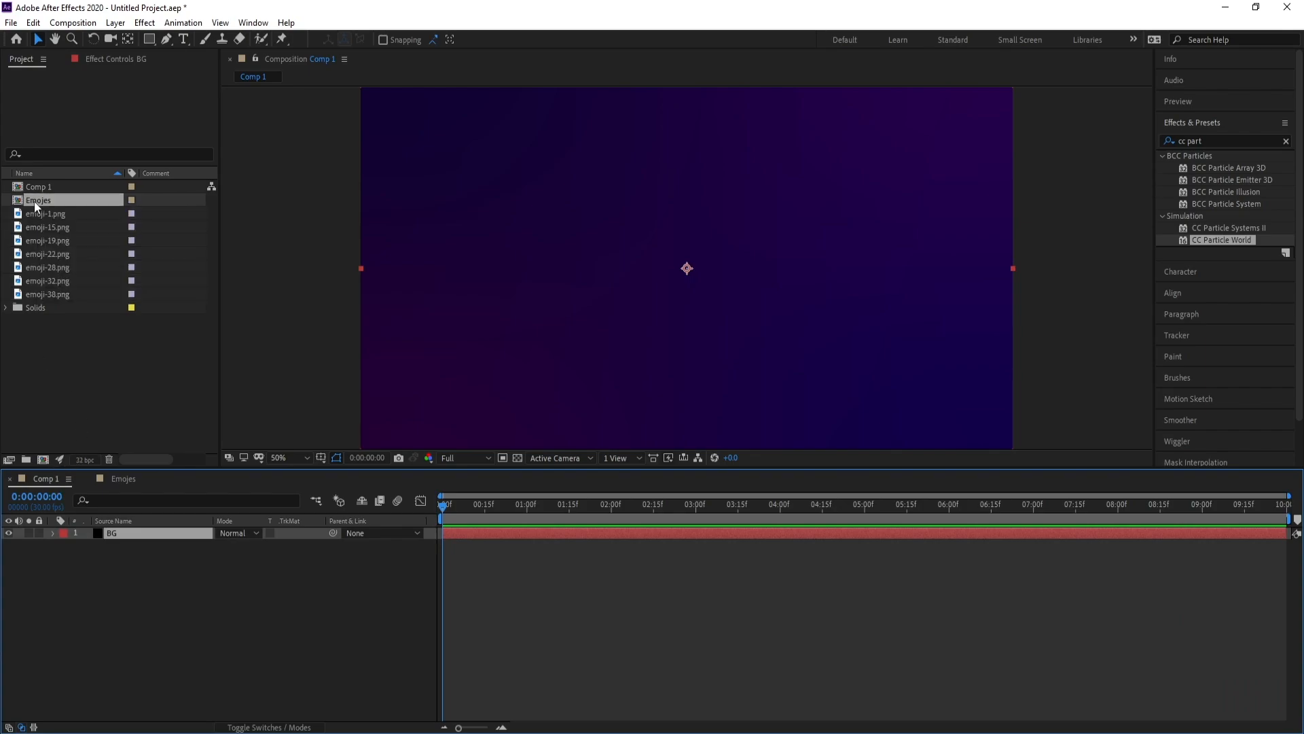
drag(40, 201, 148, 535)
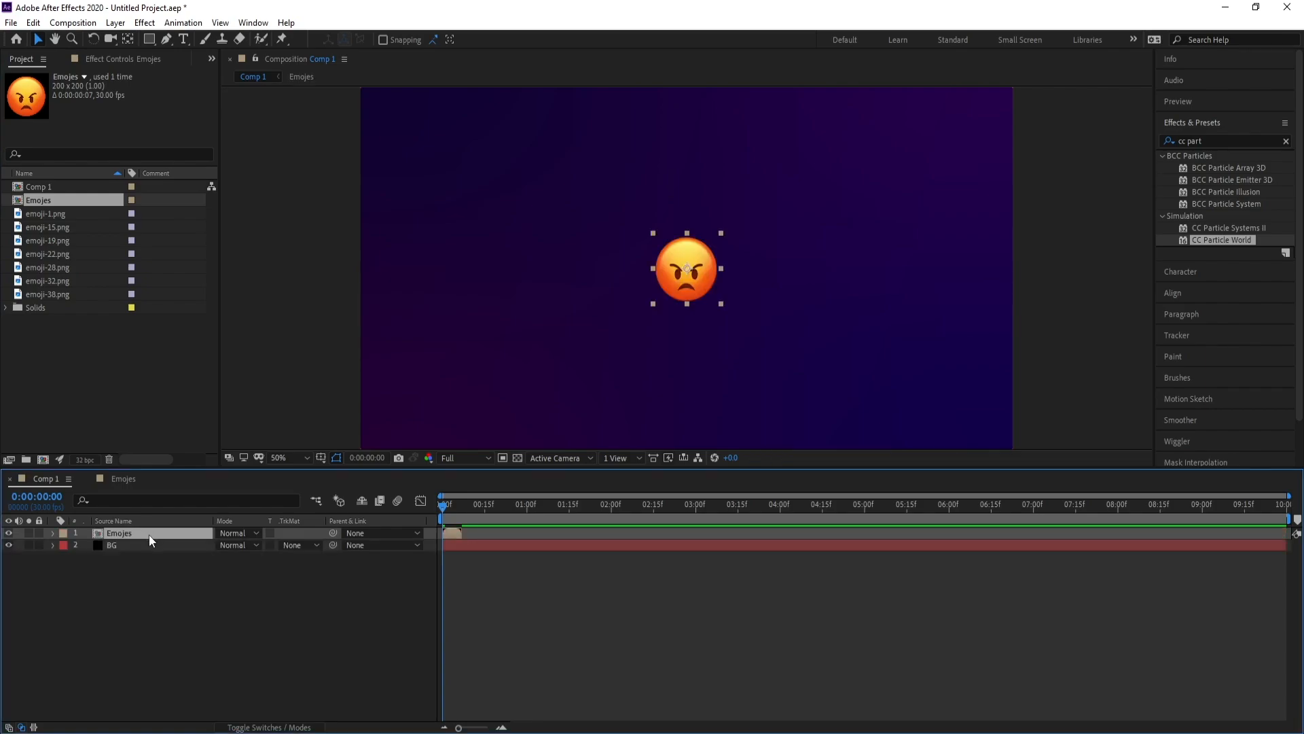
drag(445, 514, 465, 527)
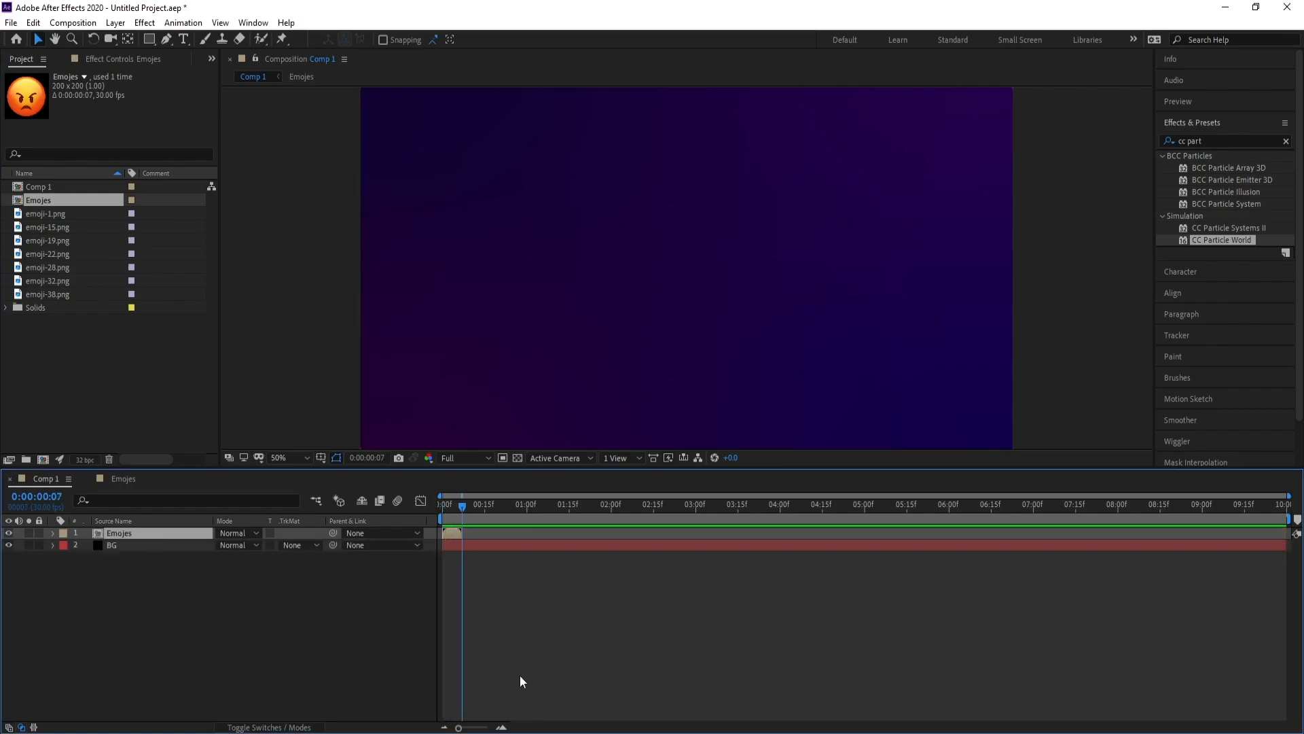
drag(458, 727, 503, 730)
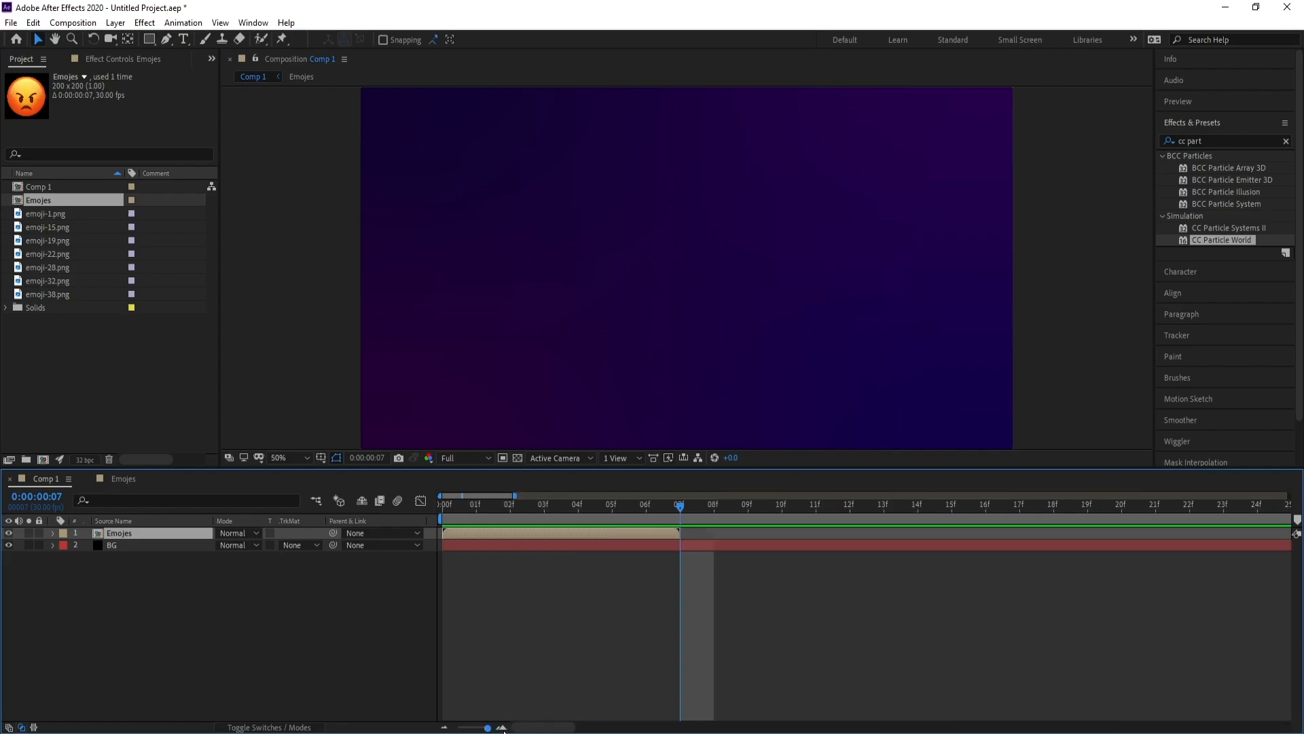
Enable time remapping on the Emojes layer and replace its 07f end keyframe with one at 06f
right_click(527, 536)
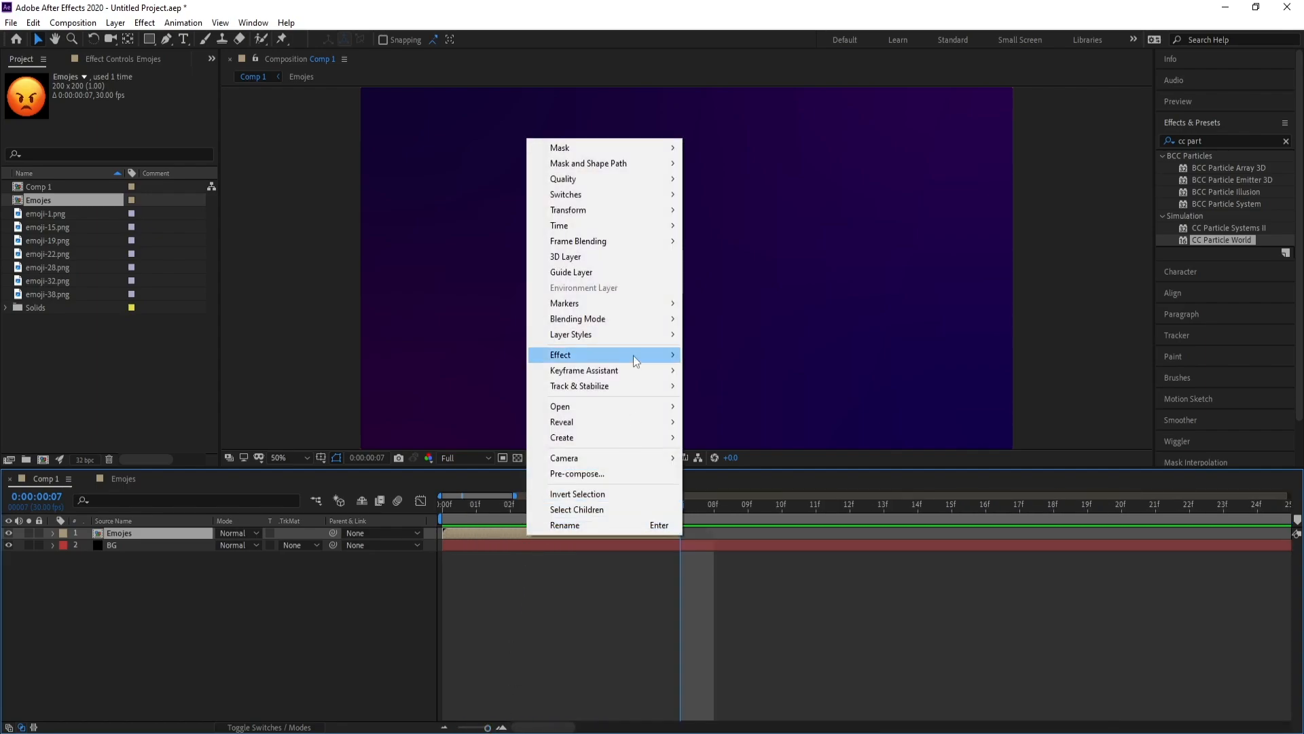
mouse_move(592, 227)
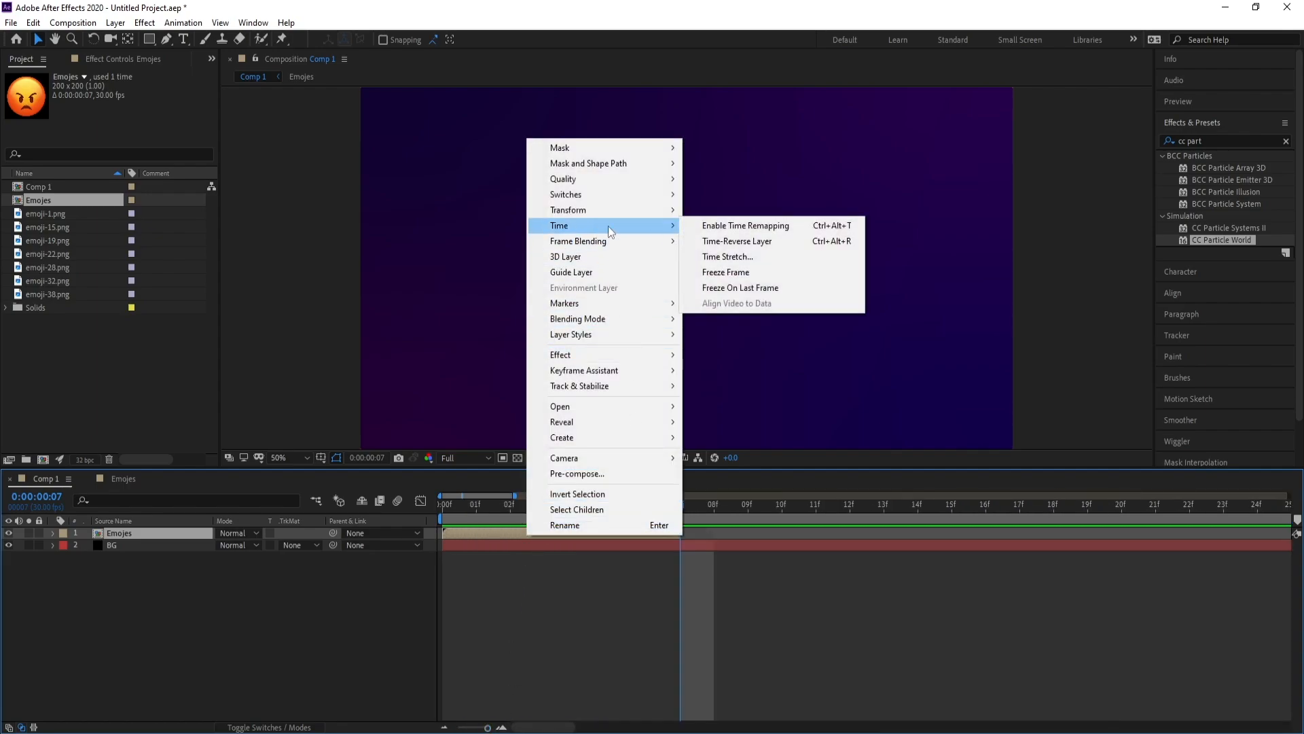
click(803, 229)
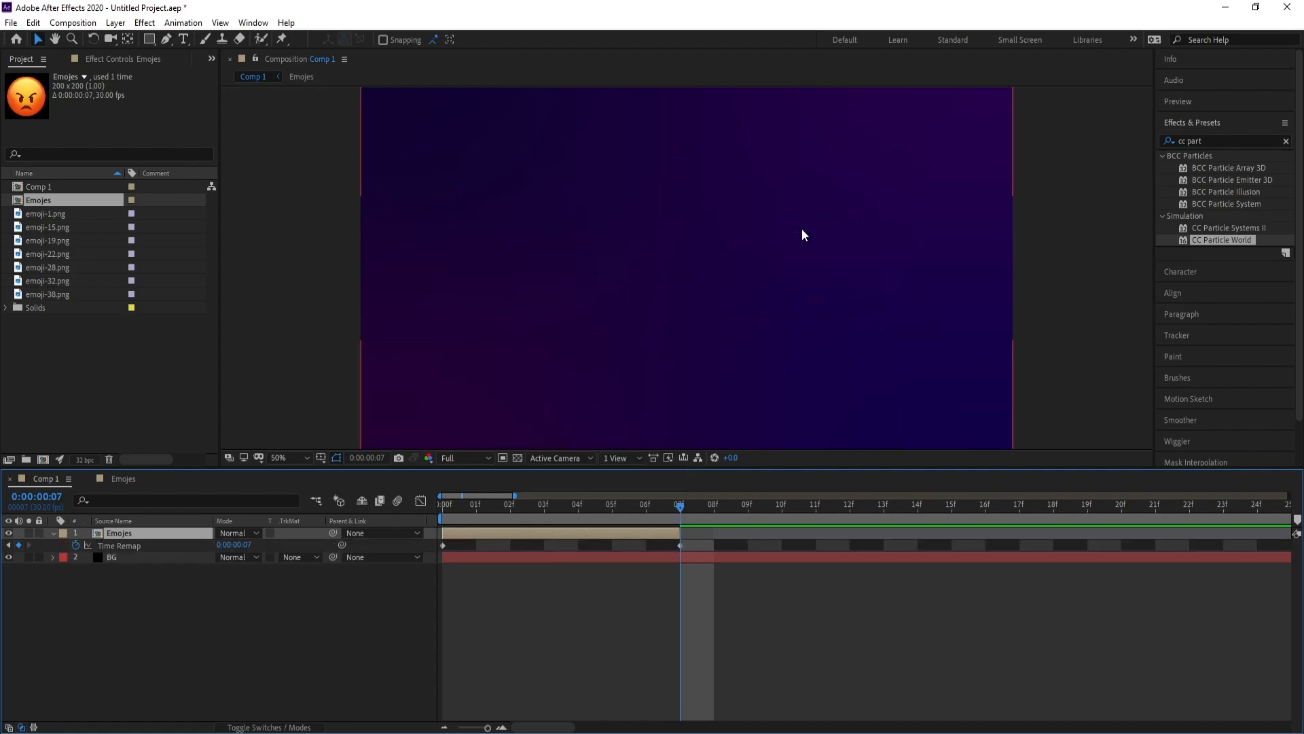
click(650, 511)
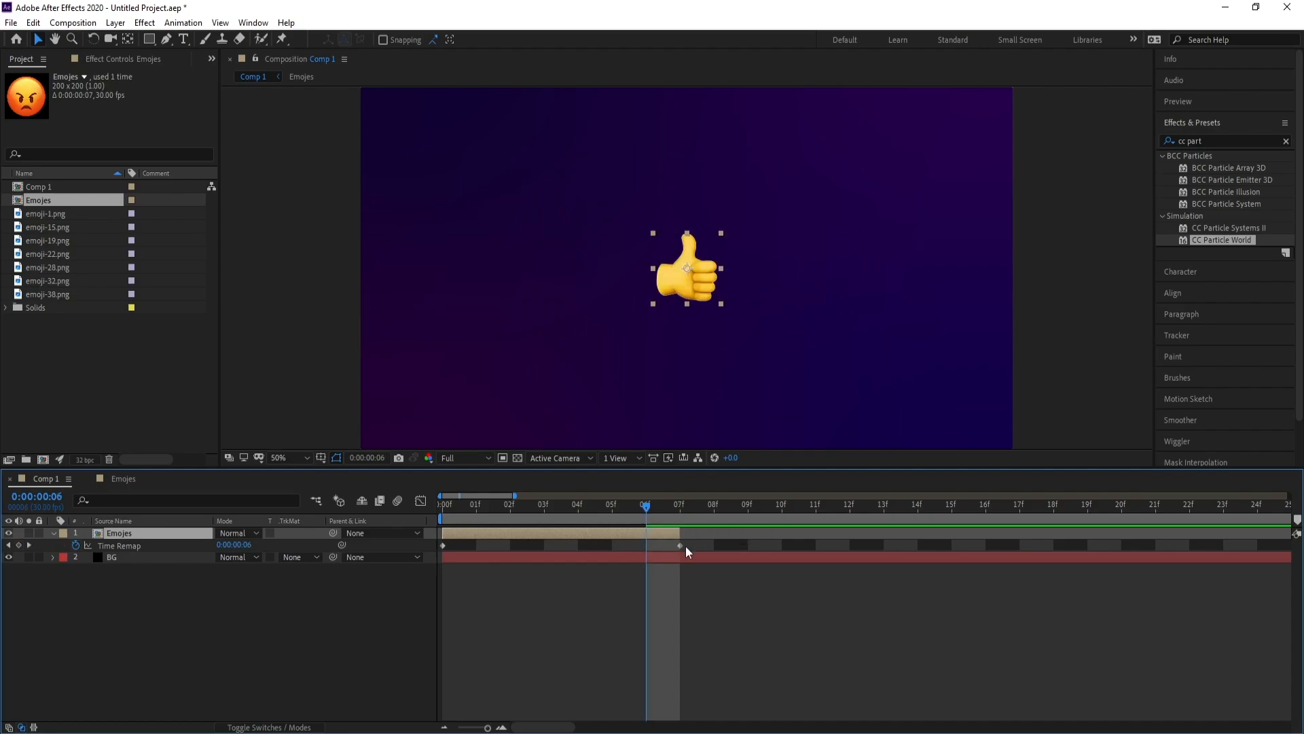
click(18, 545)
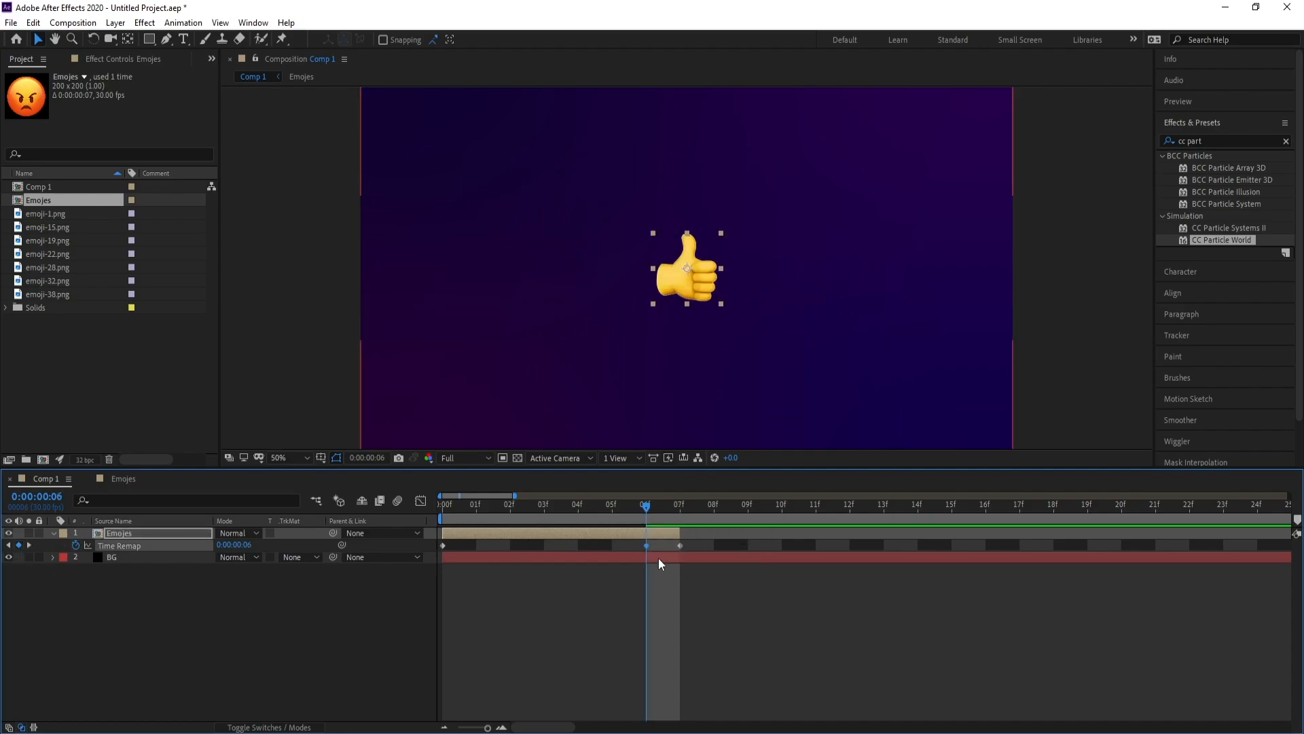
key(Delete)
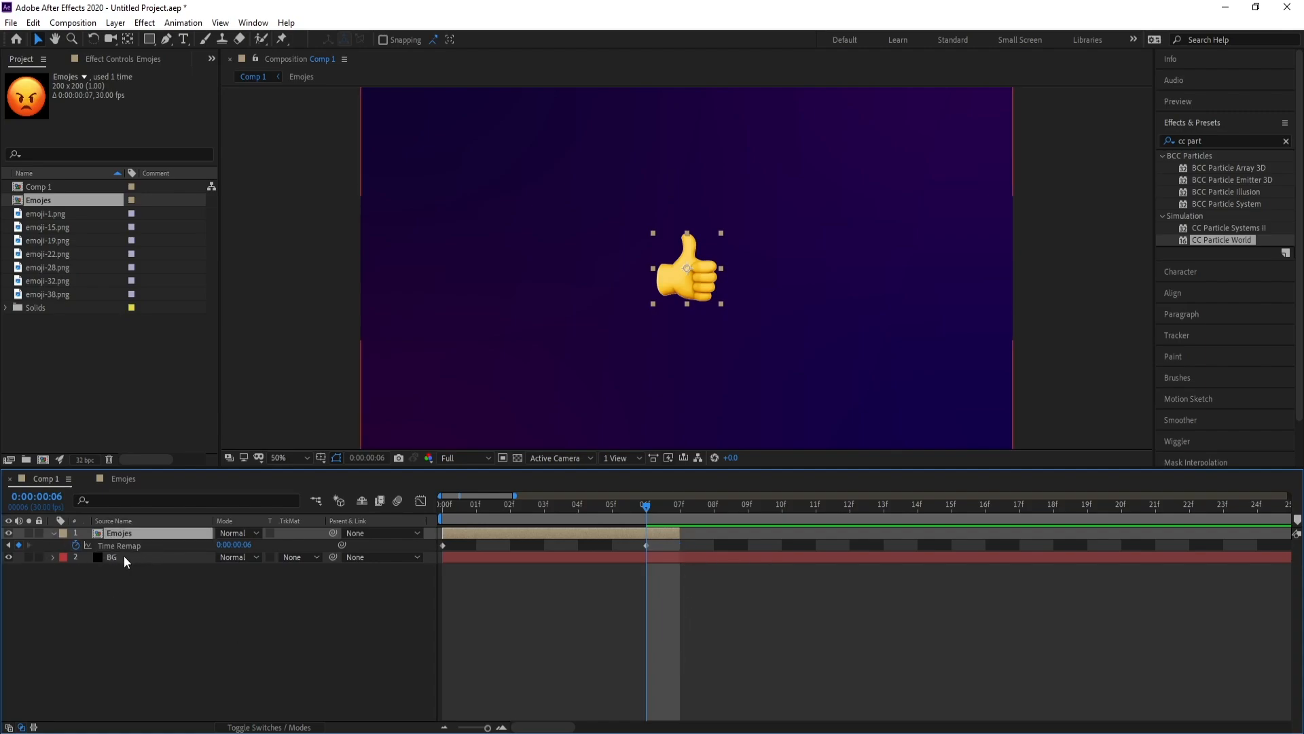
Add a loopOut() expression to the Emojes layer's Time Remap property
alt+click(75, 545)
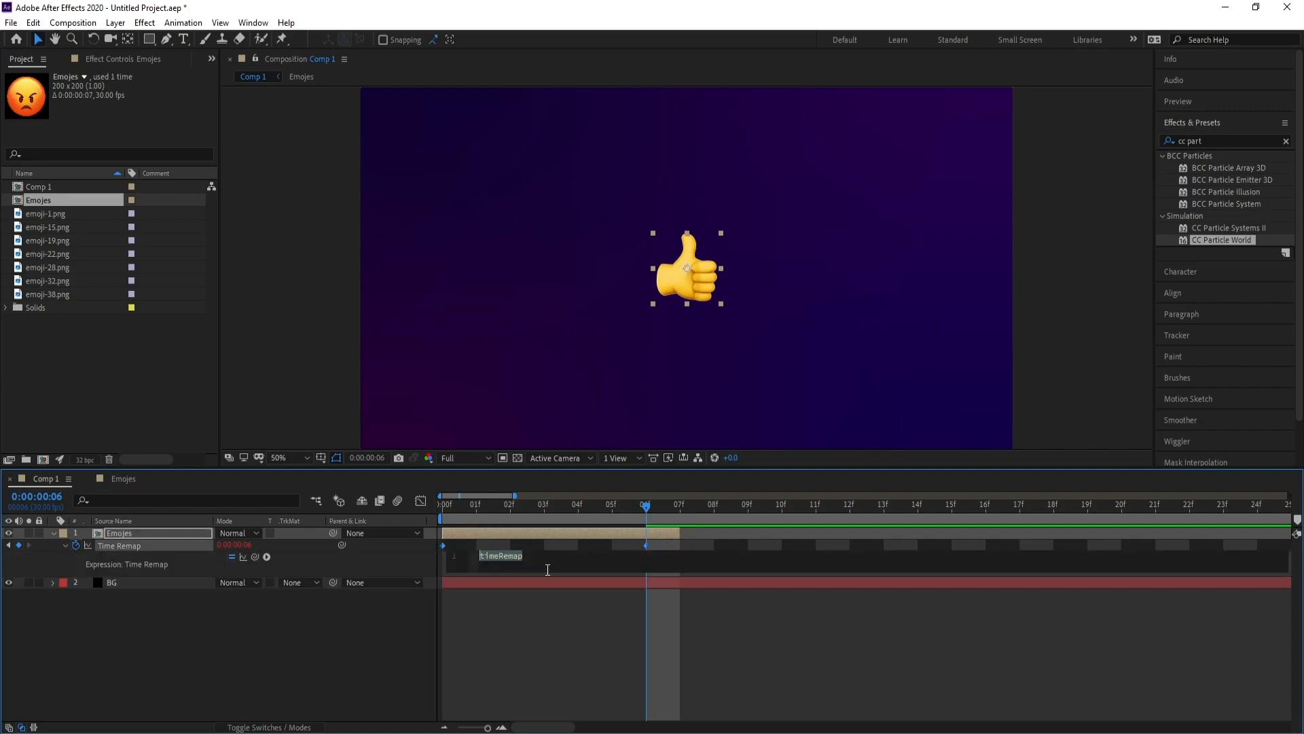
text(loop)
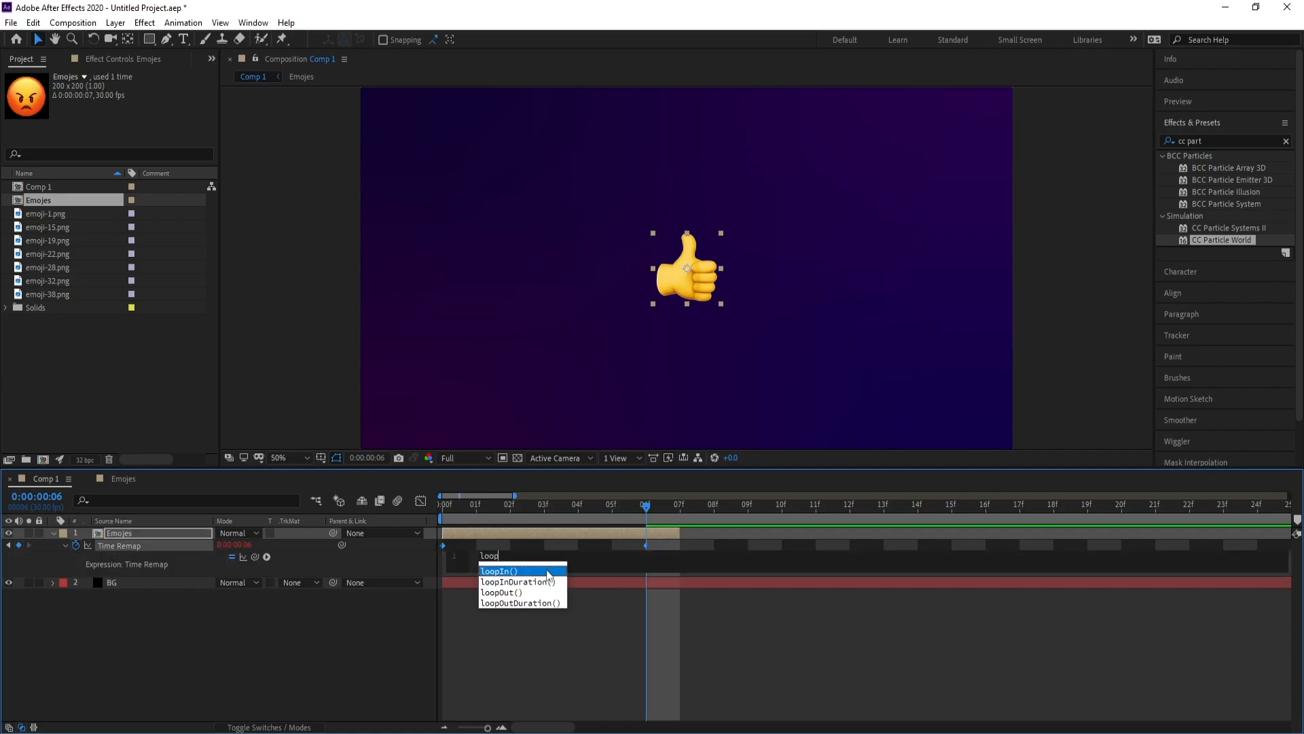
key(Down)
key(Down)
key(Return)
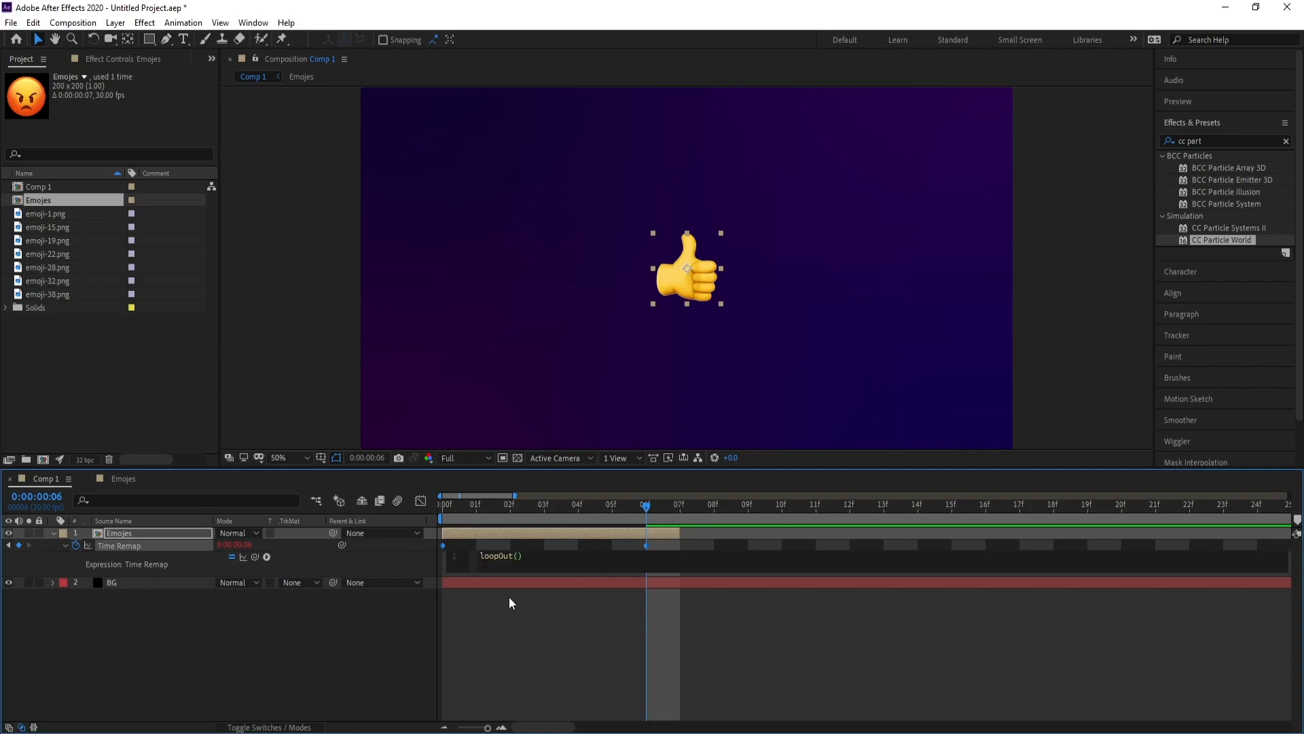
click(387, 619)
Extend the Emojes layer to the end of Comp 1 and preview the cycling emojis
drag(487, 727, 459, 728)
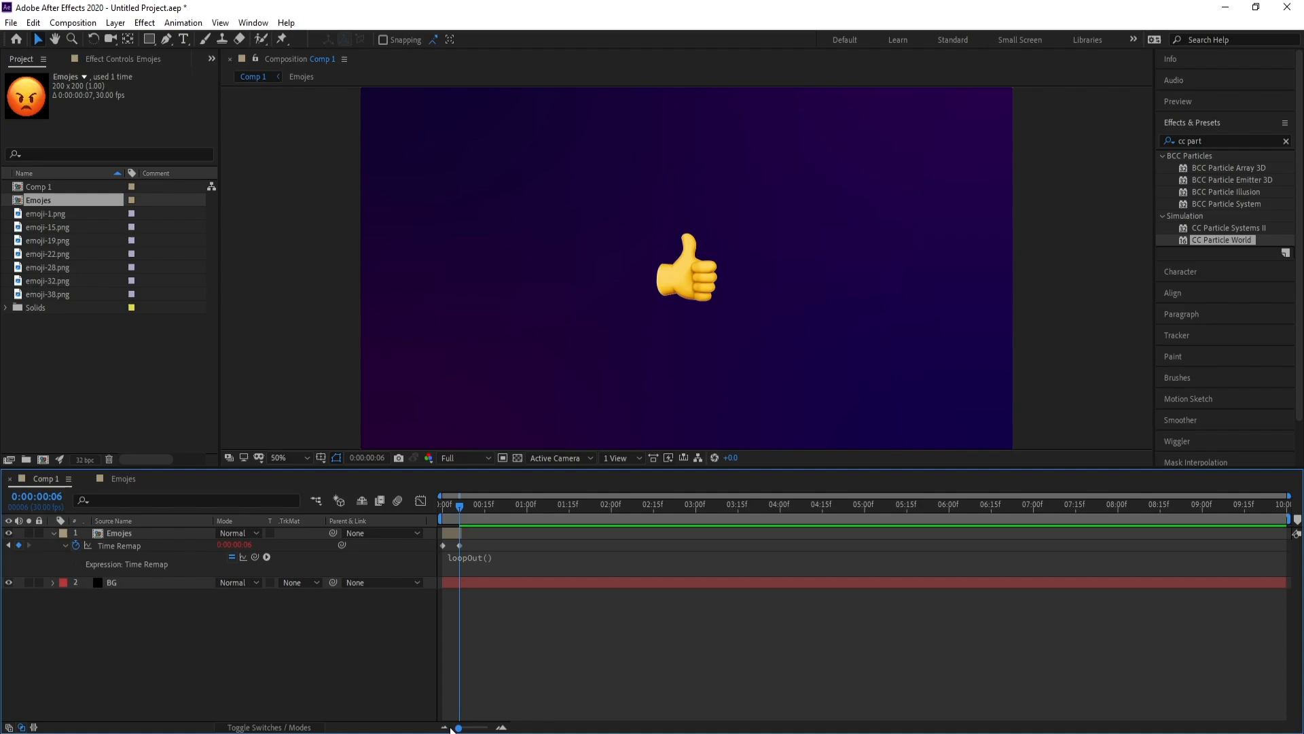
drag(464, 536, 1292, 543)
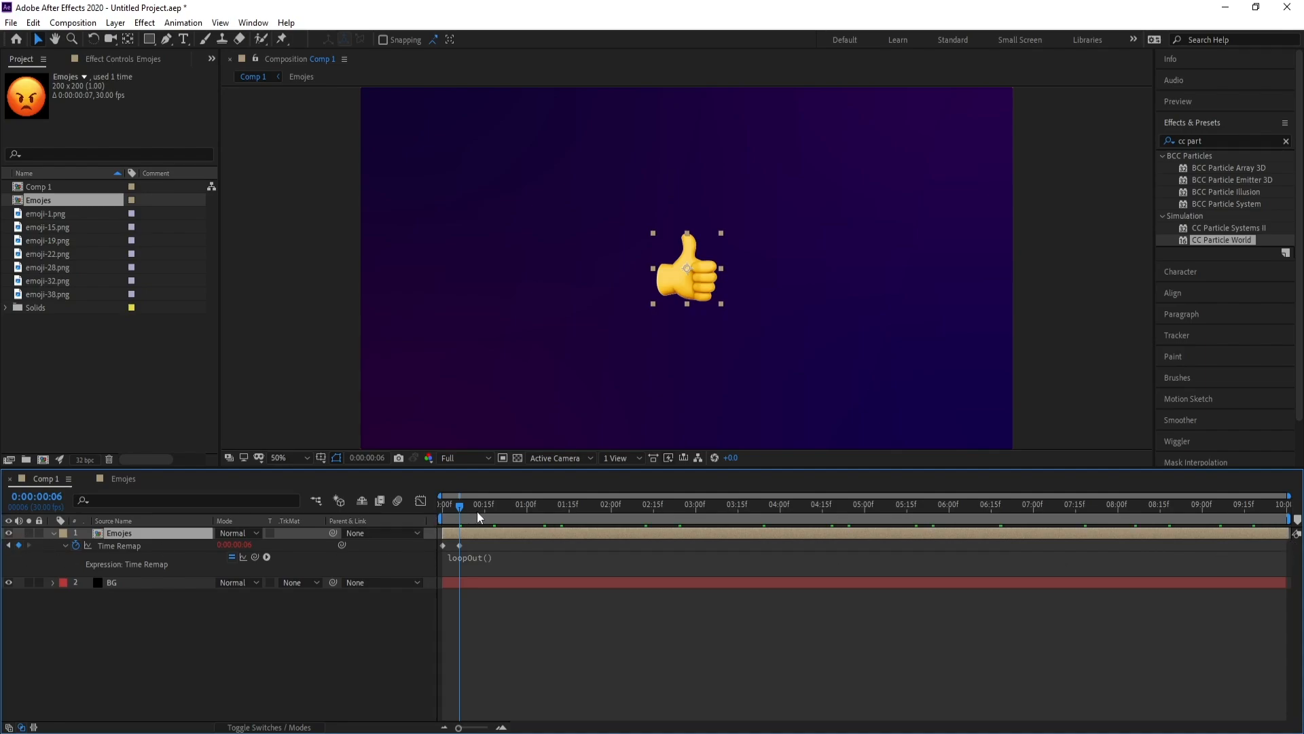
key(space)
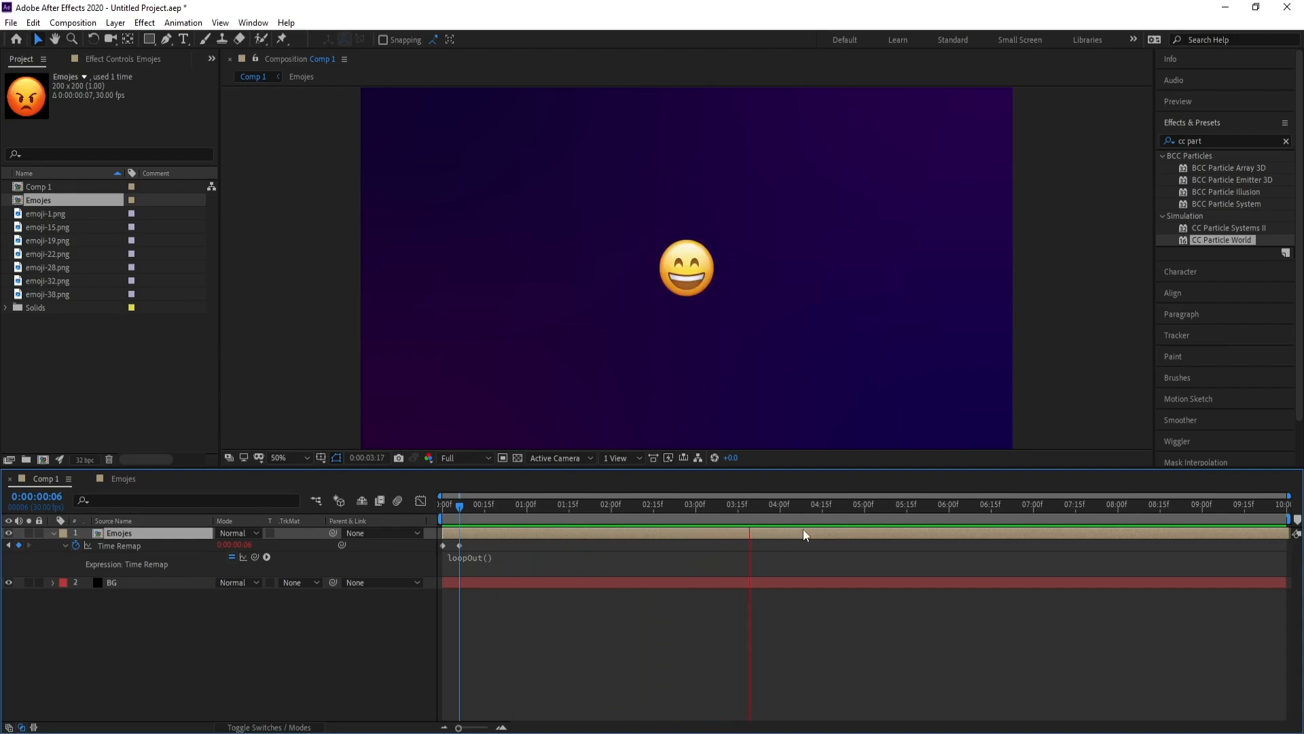
key(space)
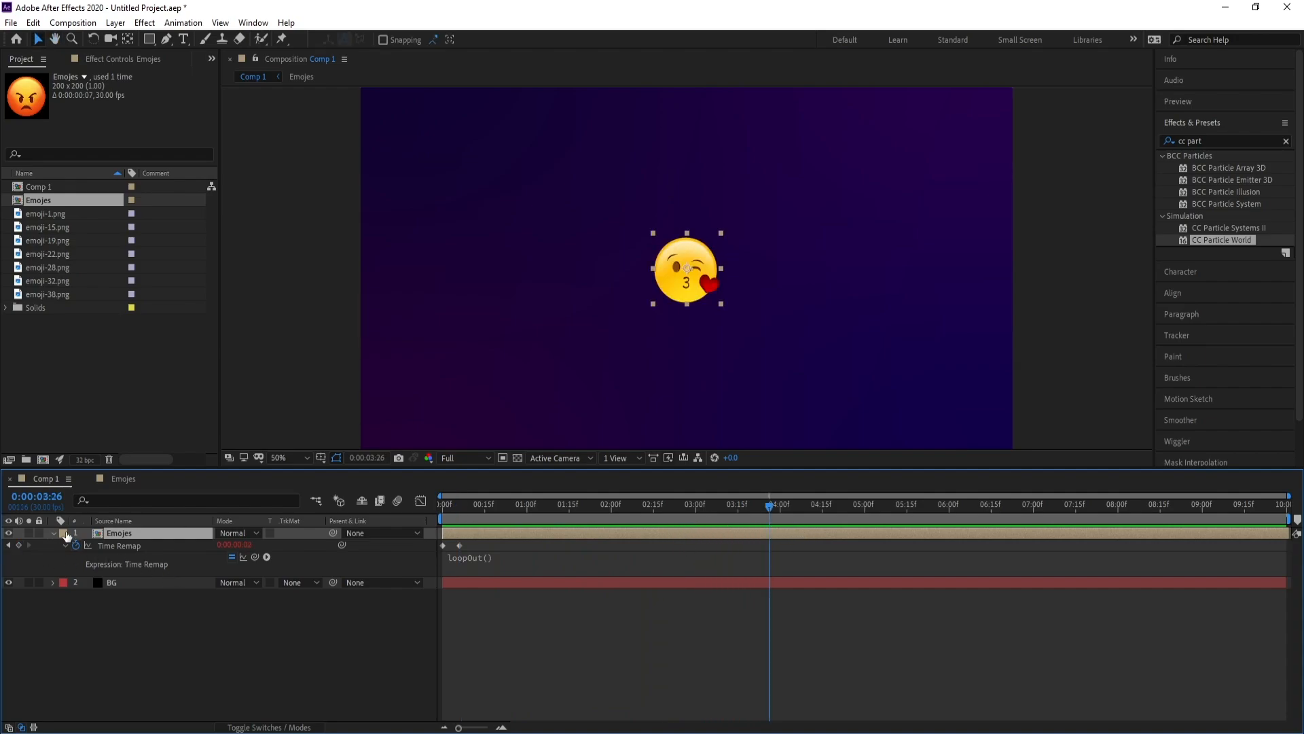
Hide the Emojes layer and create a new solid layer named Particle
click(54, 533)
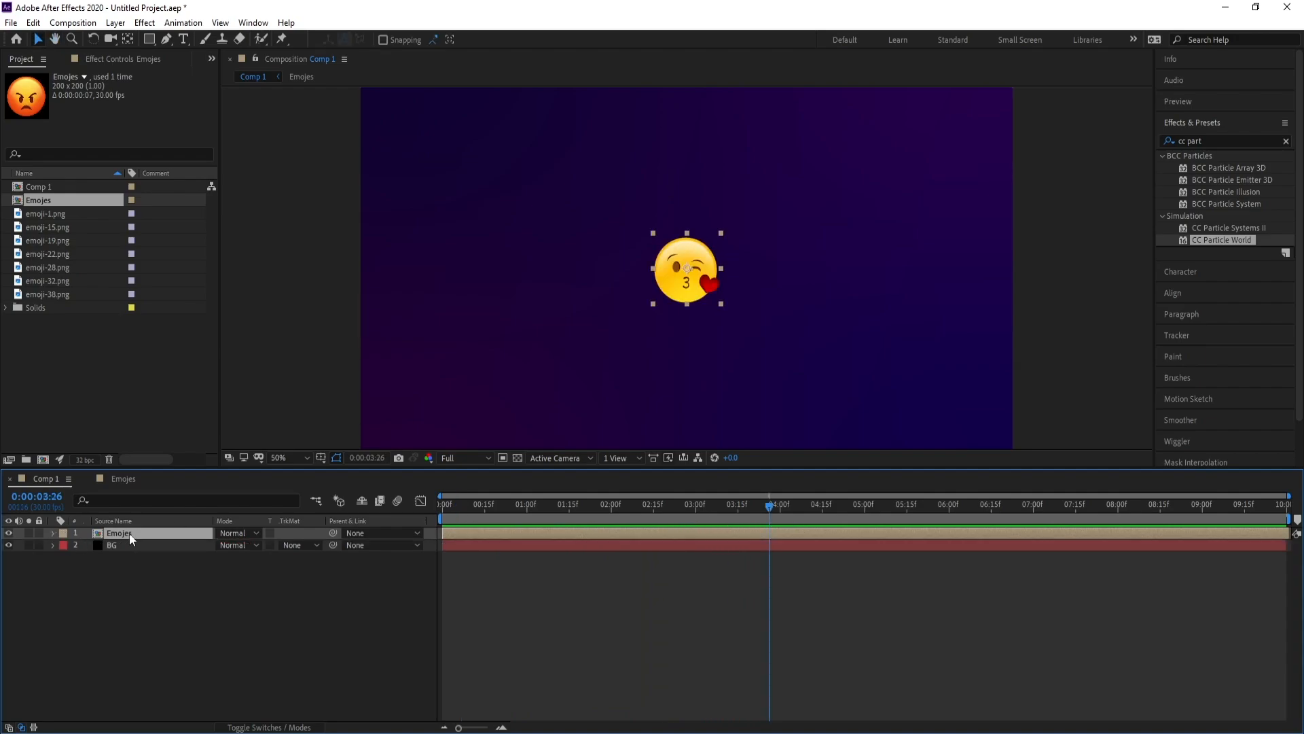
click(8, 533)
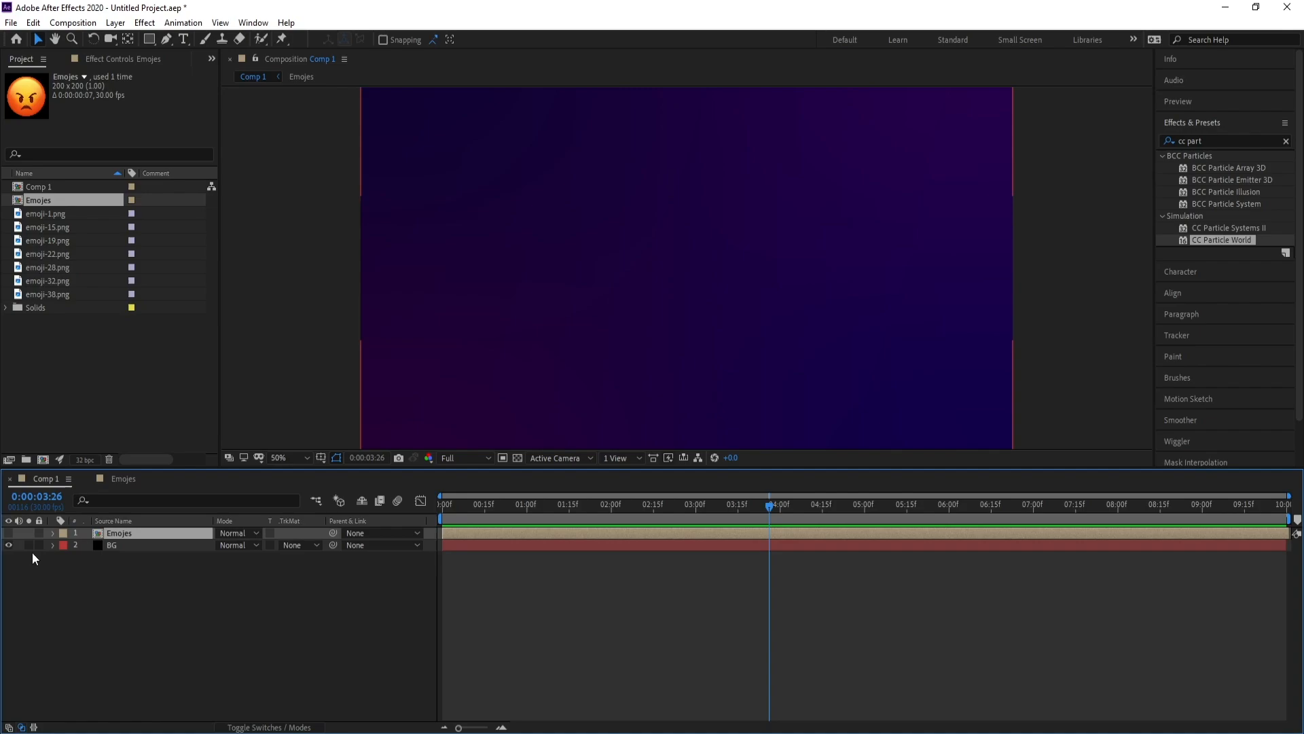
click(116, 22)
mouse_move(136, 34)
click(441, 49)
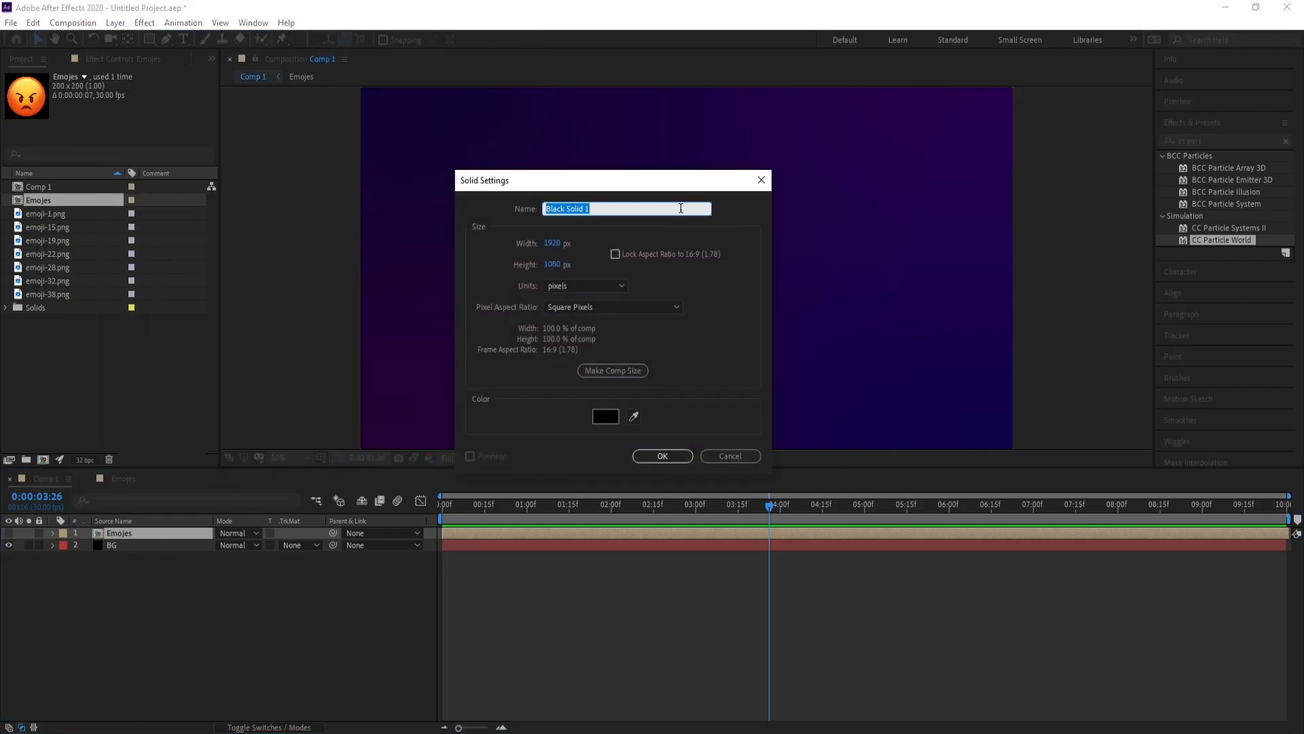
text(Particle)
key(Return)
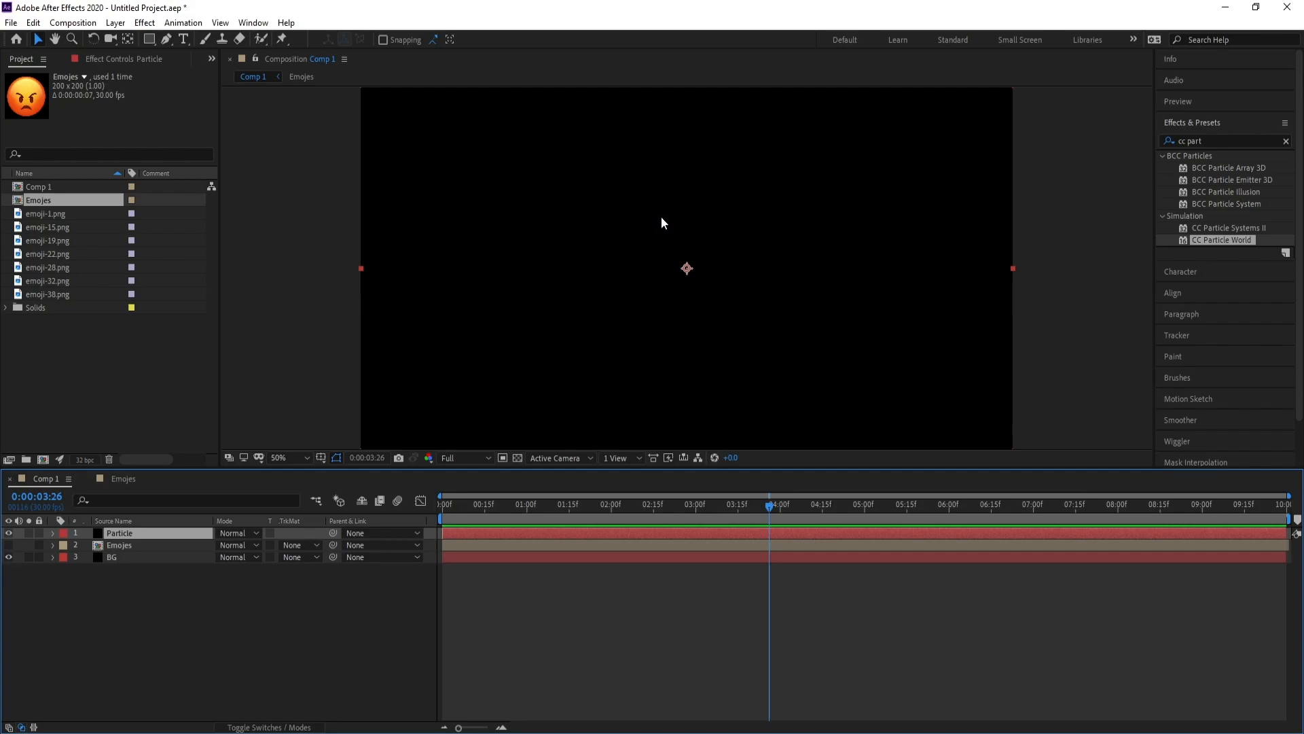
Apply CC Particle World to the Particle solid, hide its grid guides, and view frame 0:00:03:22
click(1216, 137)
double_click(1245, 243)
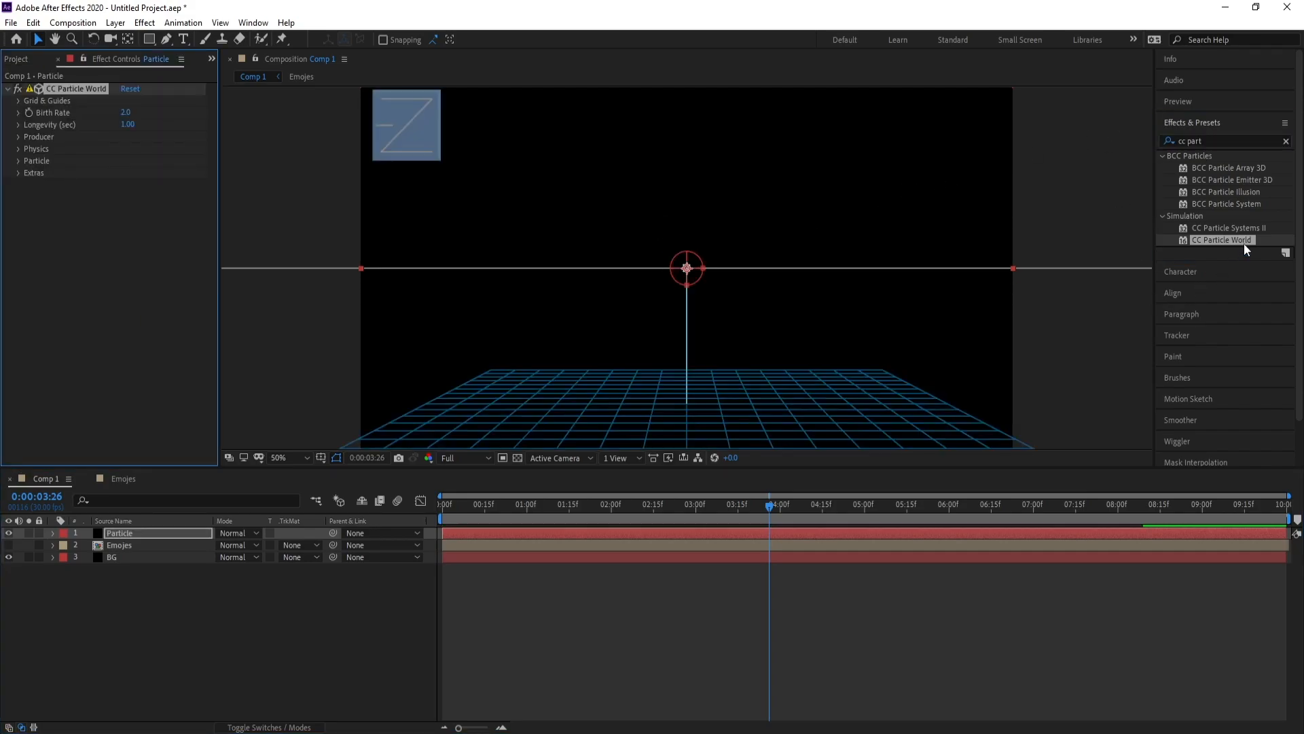
drag(769, 508, 601, 515)
click(87, 536)
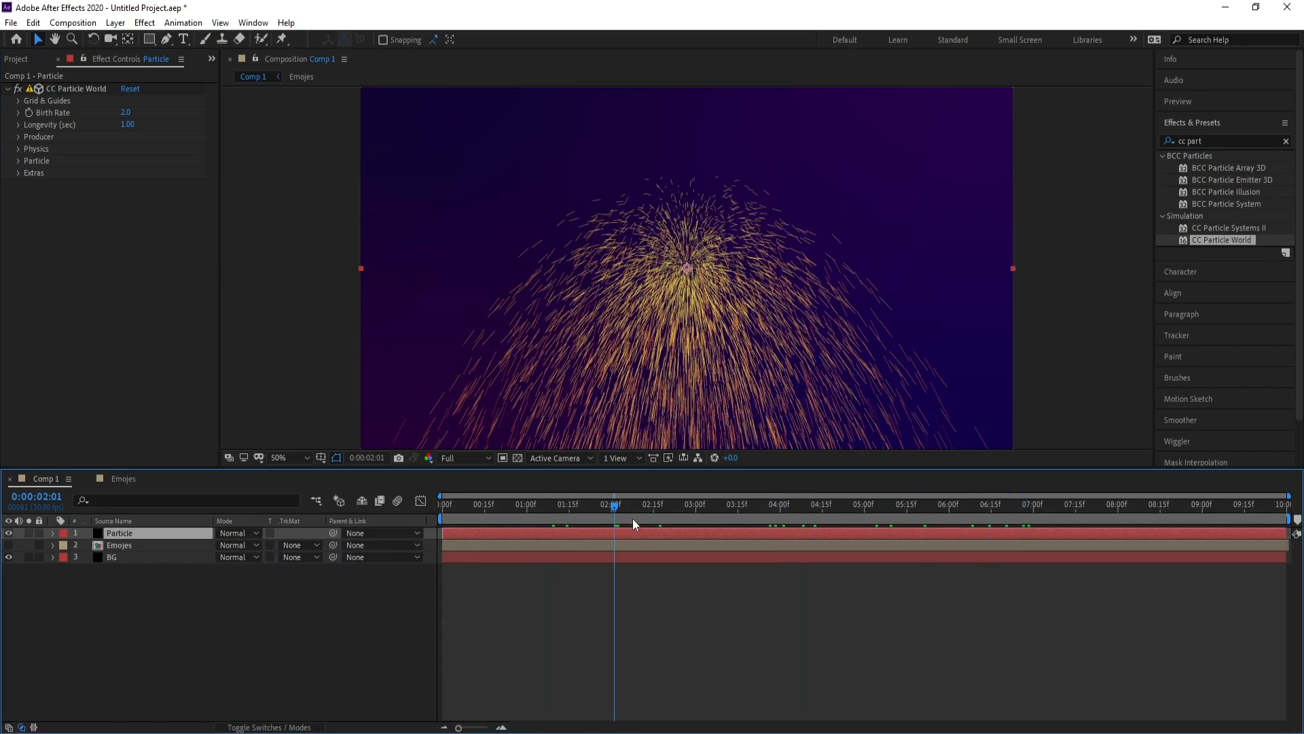
drag(633, 519, 748, 520)
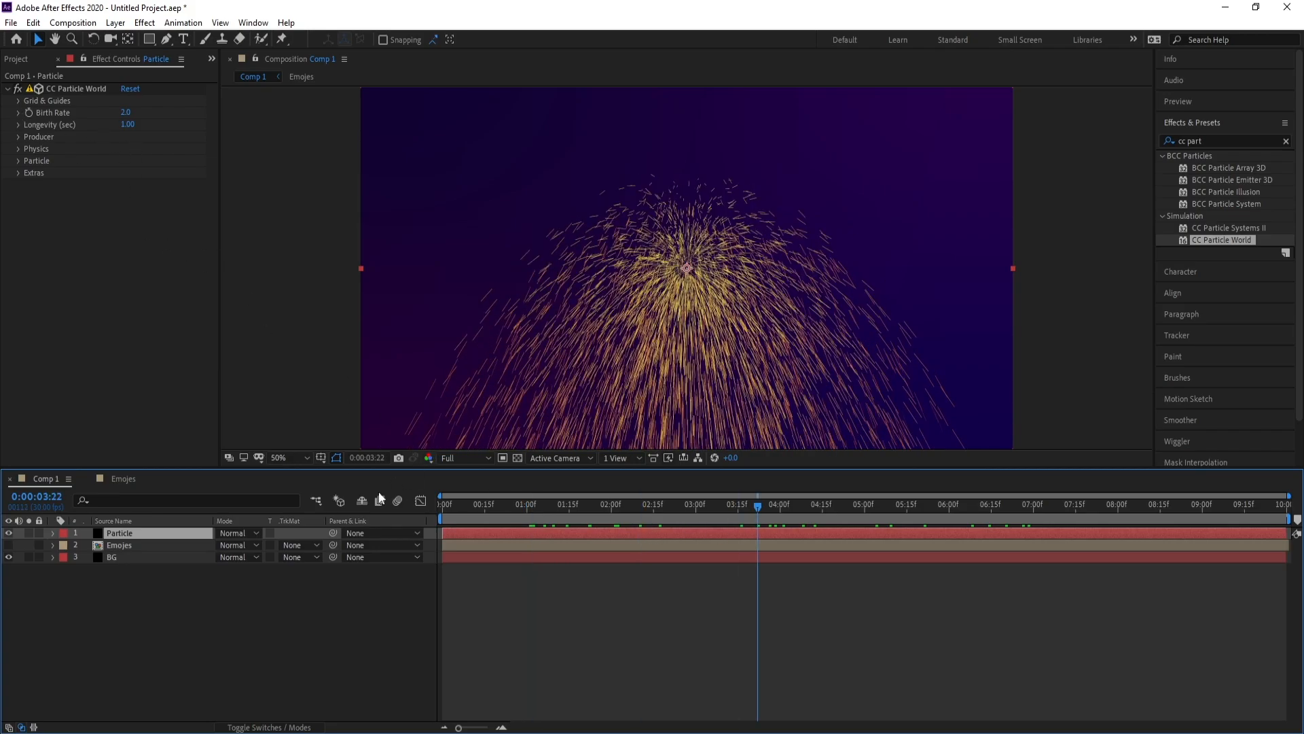
Set CC Particle World Birth Rate to 0.1 and Longevity to 25, then preview the sparser particles
click(42, 116)
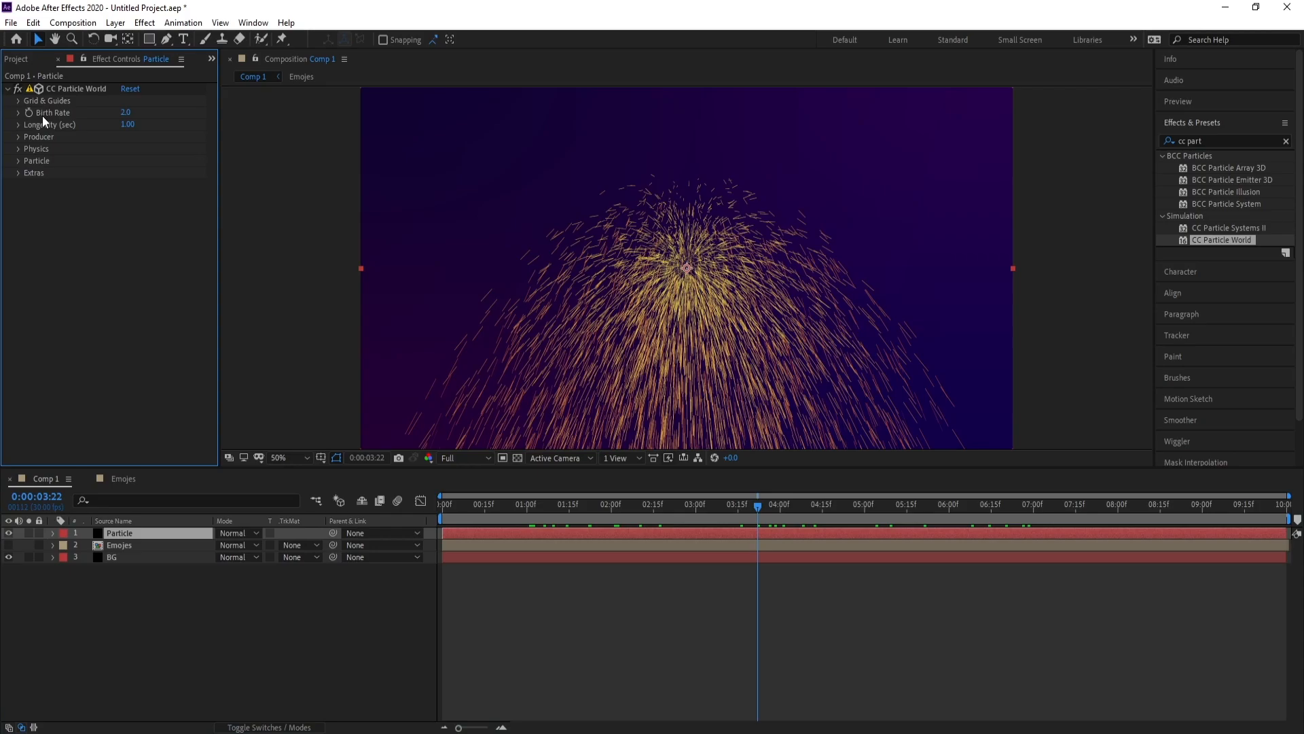
click(134, 114)
text(0.1)
key(Return)
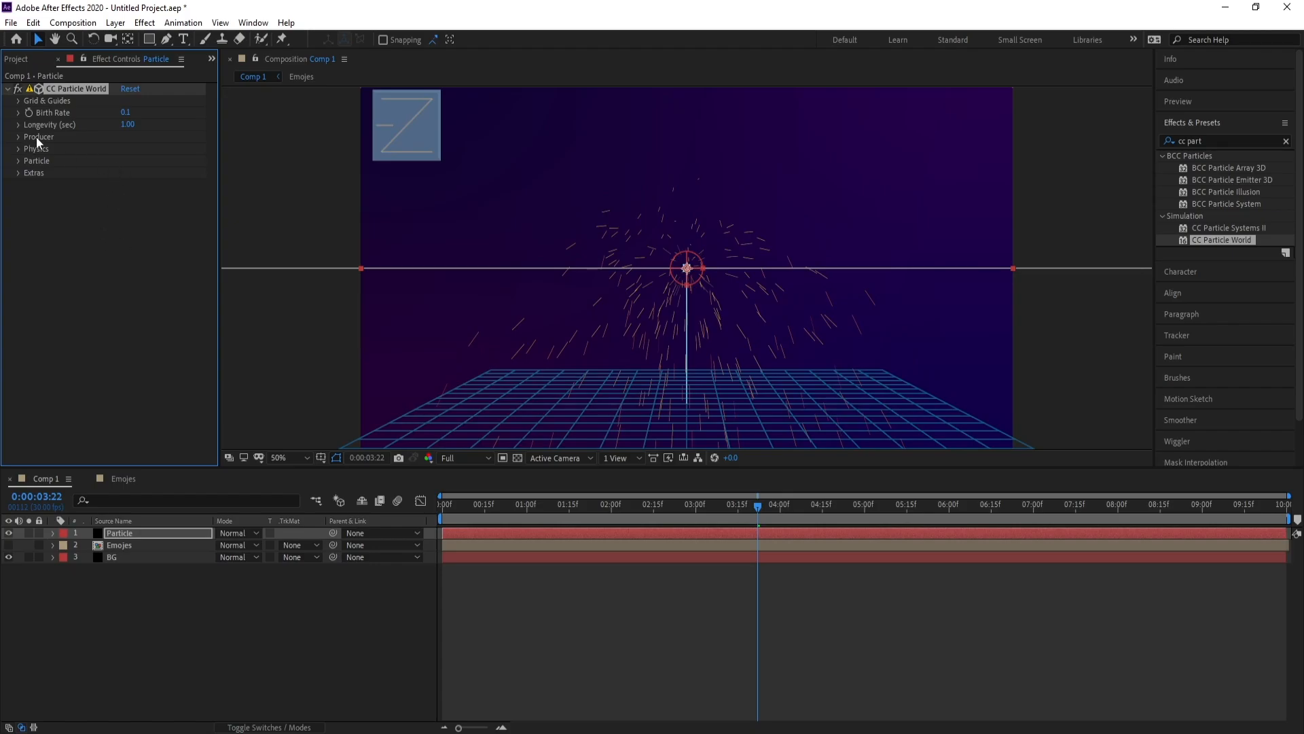
click(125, 126)
text(25)
key(Return)
key(space)
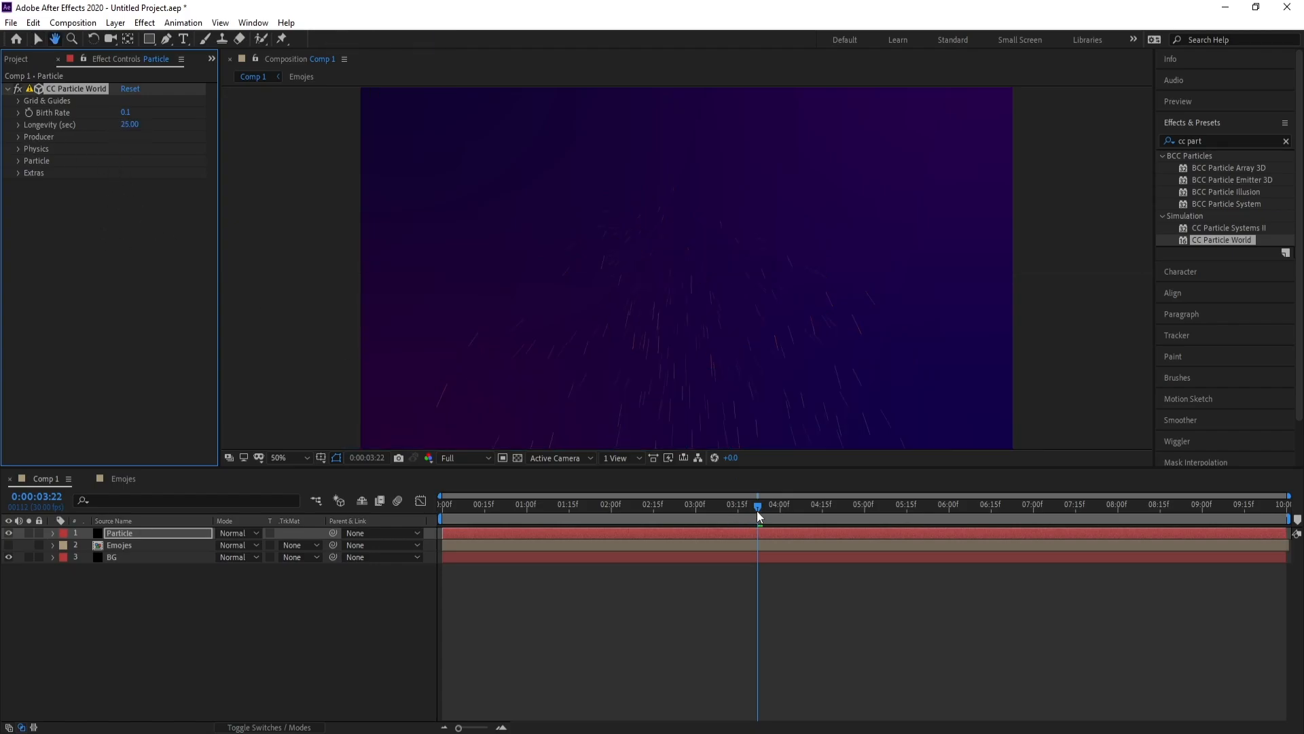
drag(780, 508, 706, 510)
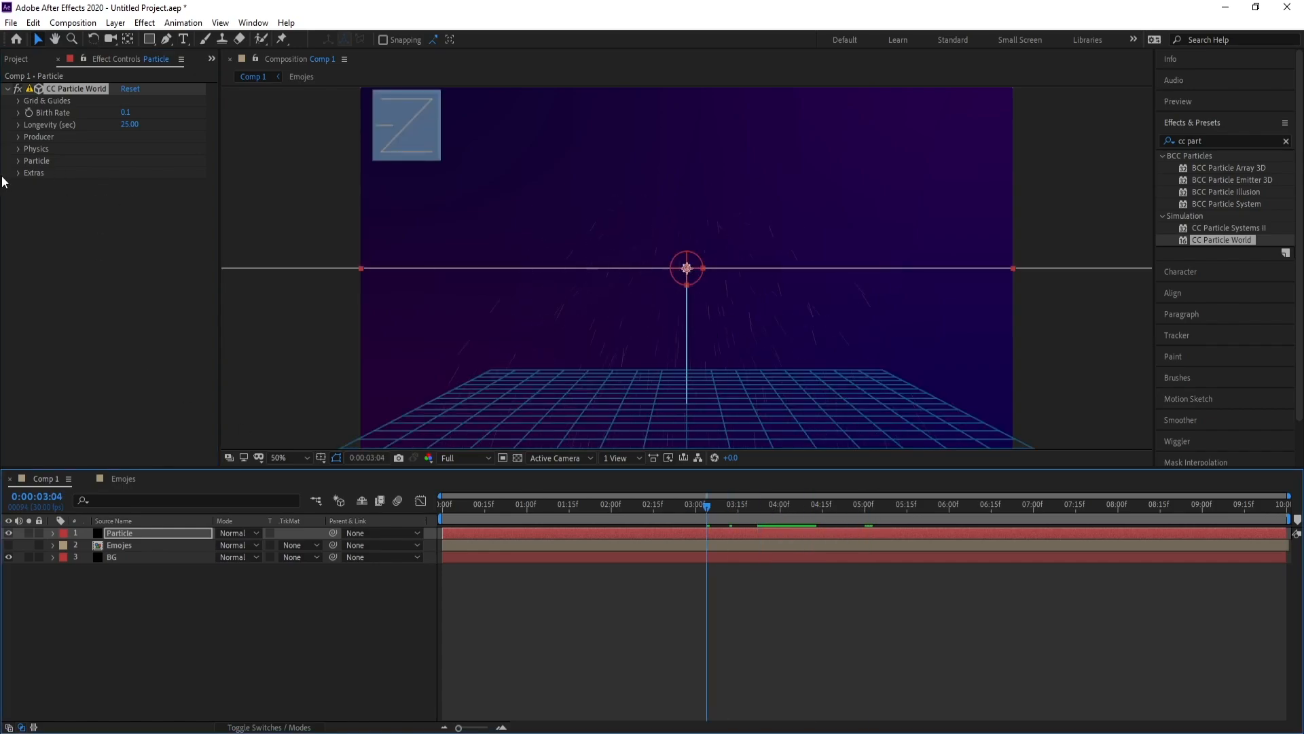
Flatten the Particle Opacity Map curve to full opacity and preview the particles
click(17, 162)
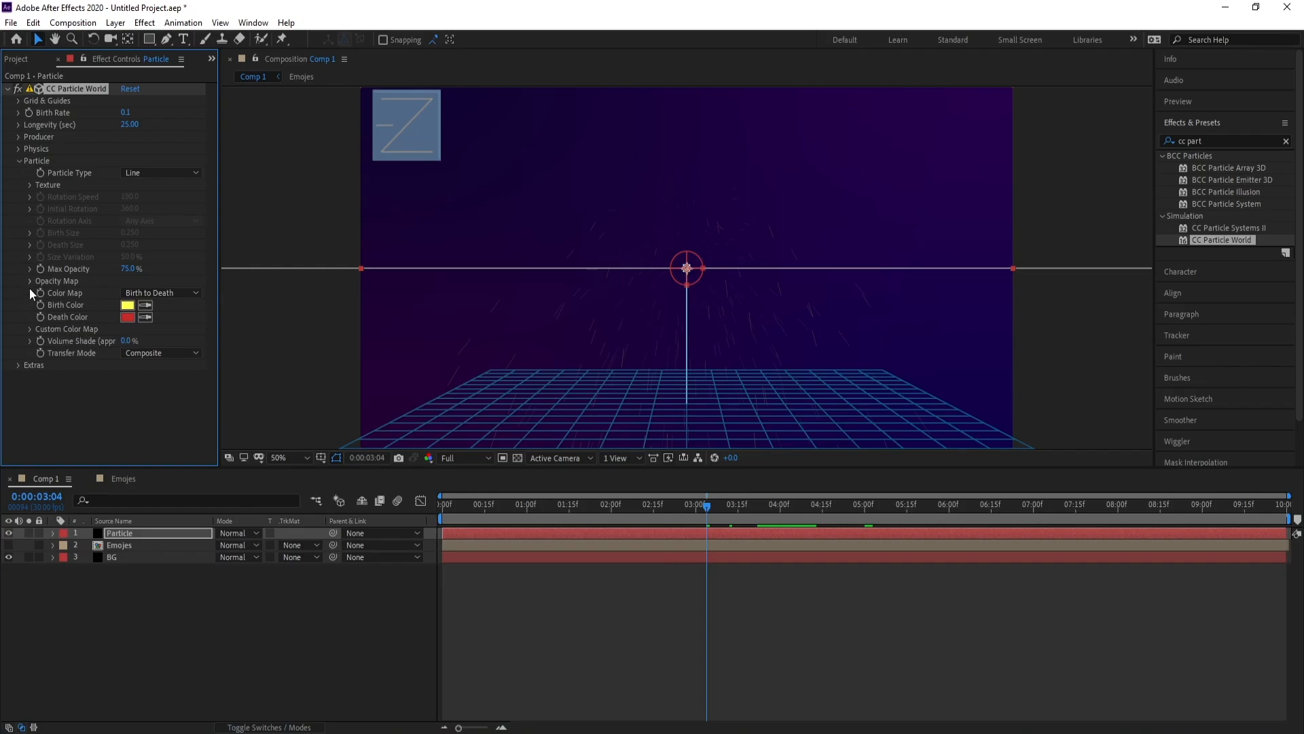
click(31, 281)
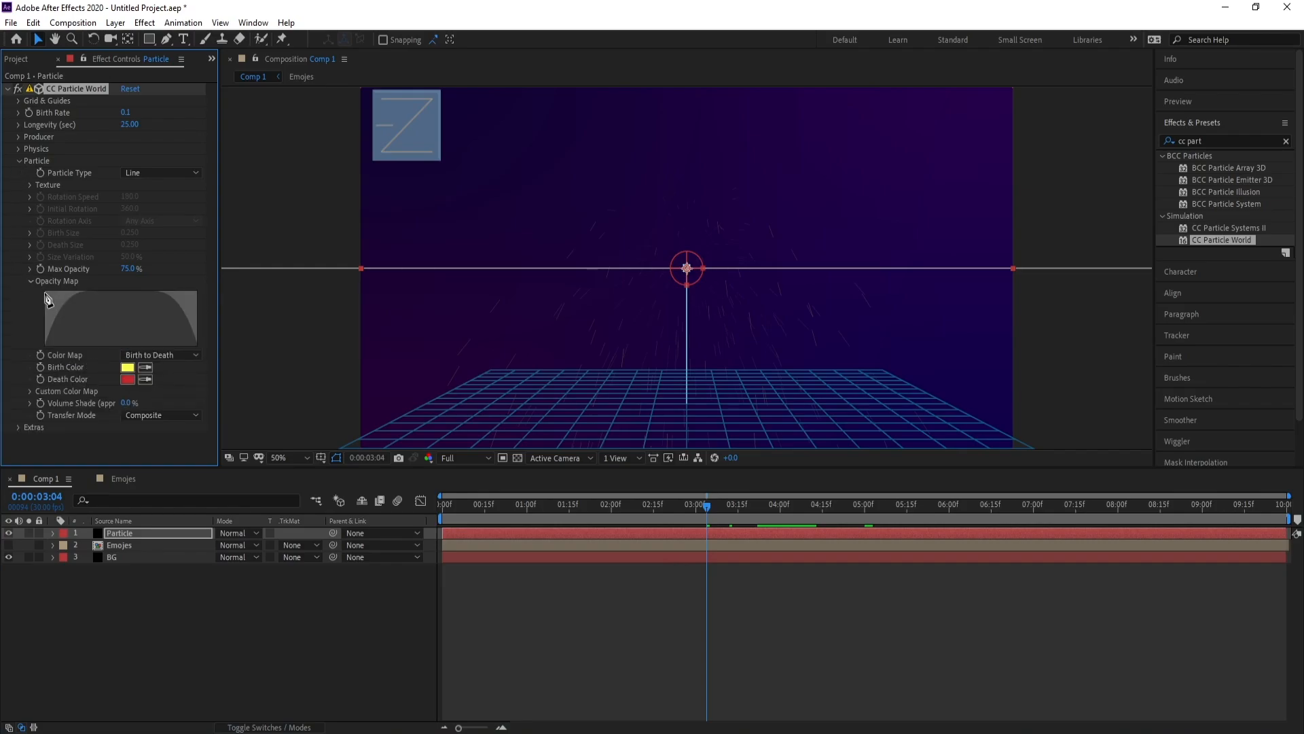
drag(48, 299, 208, 293)
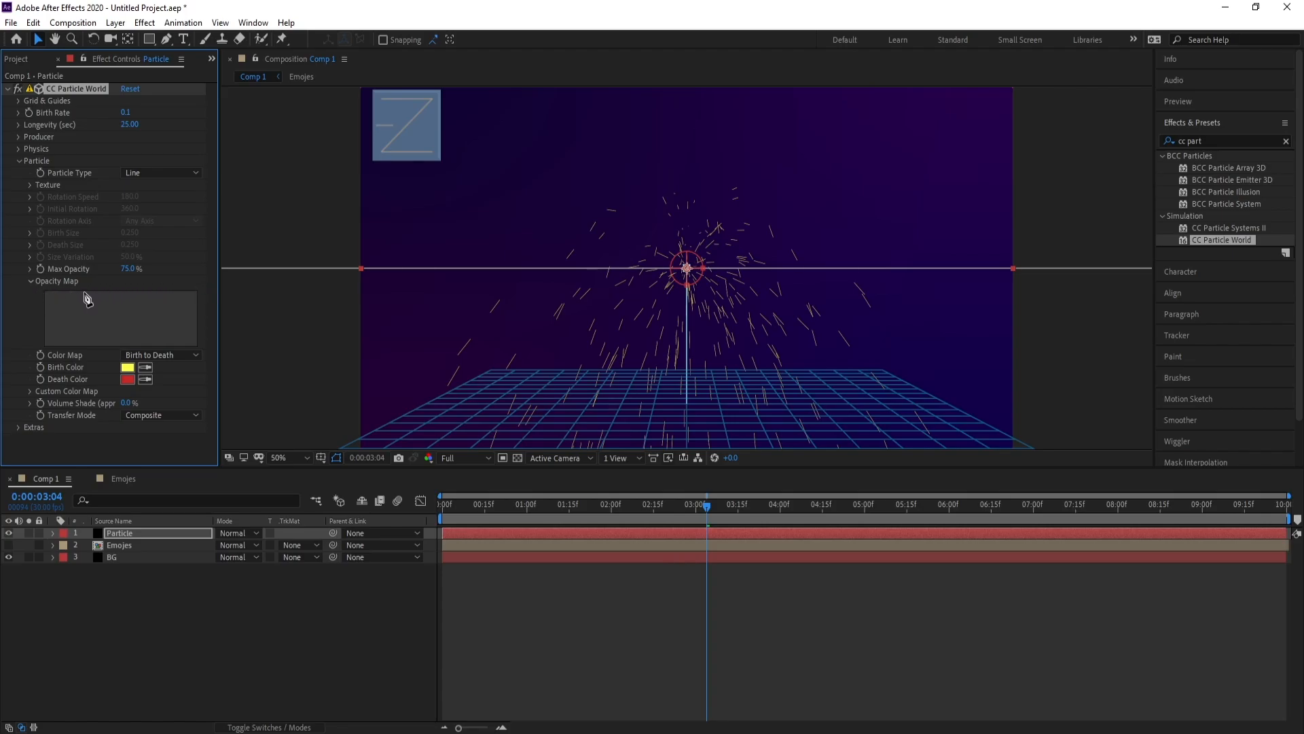
key(space)
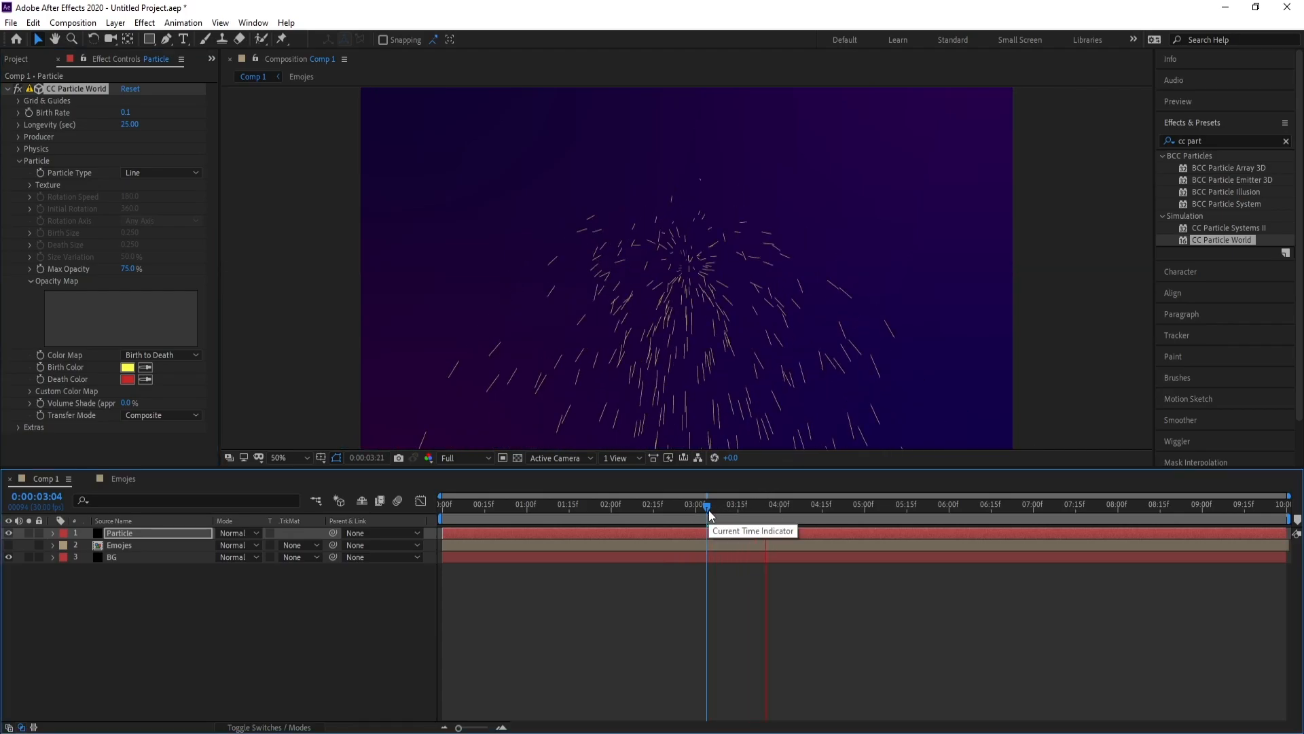
key(space)
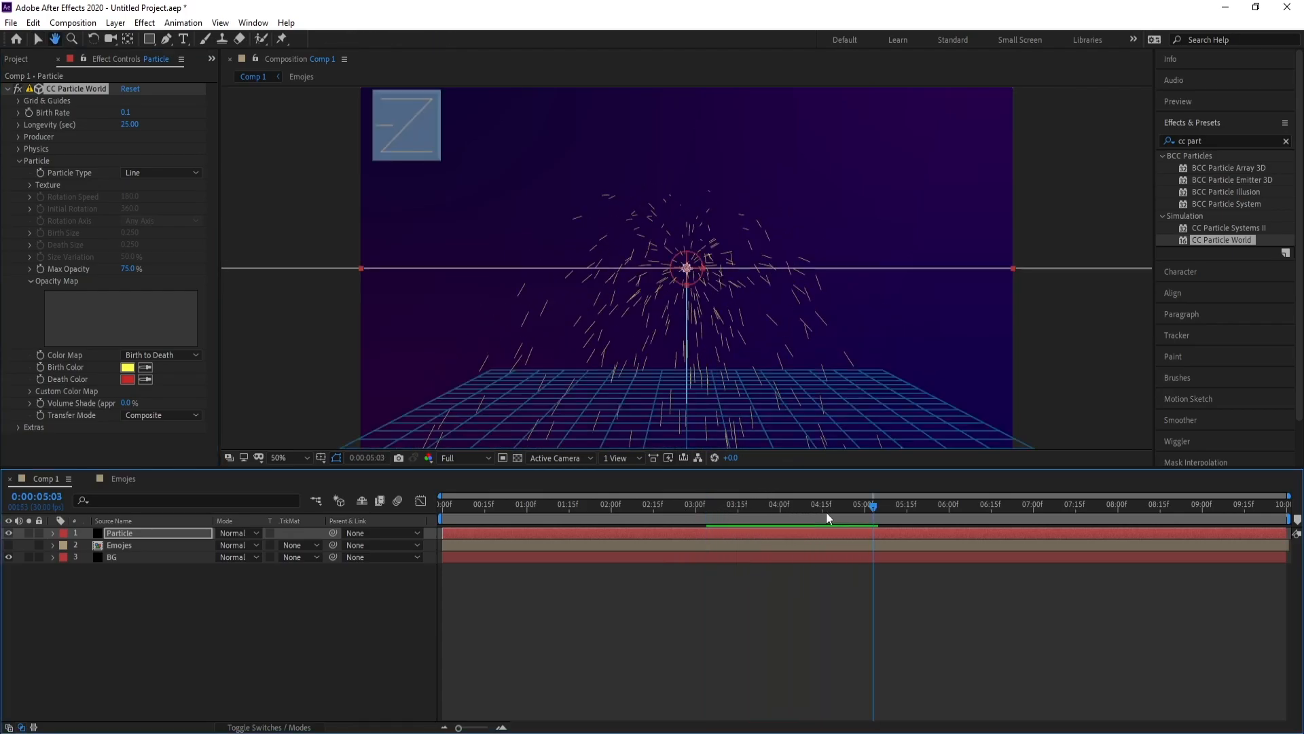
Widen the Producer emitter to Radius X 1.185
click(17, 136)
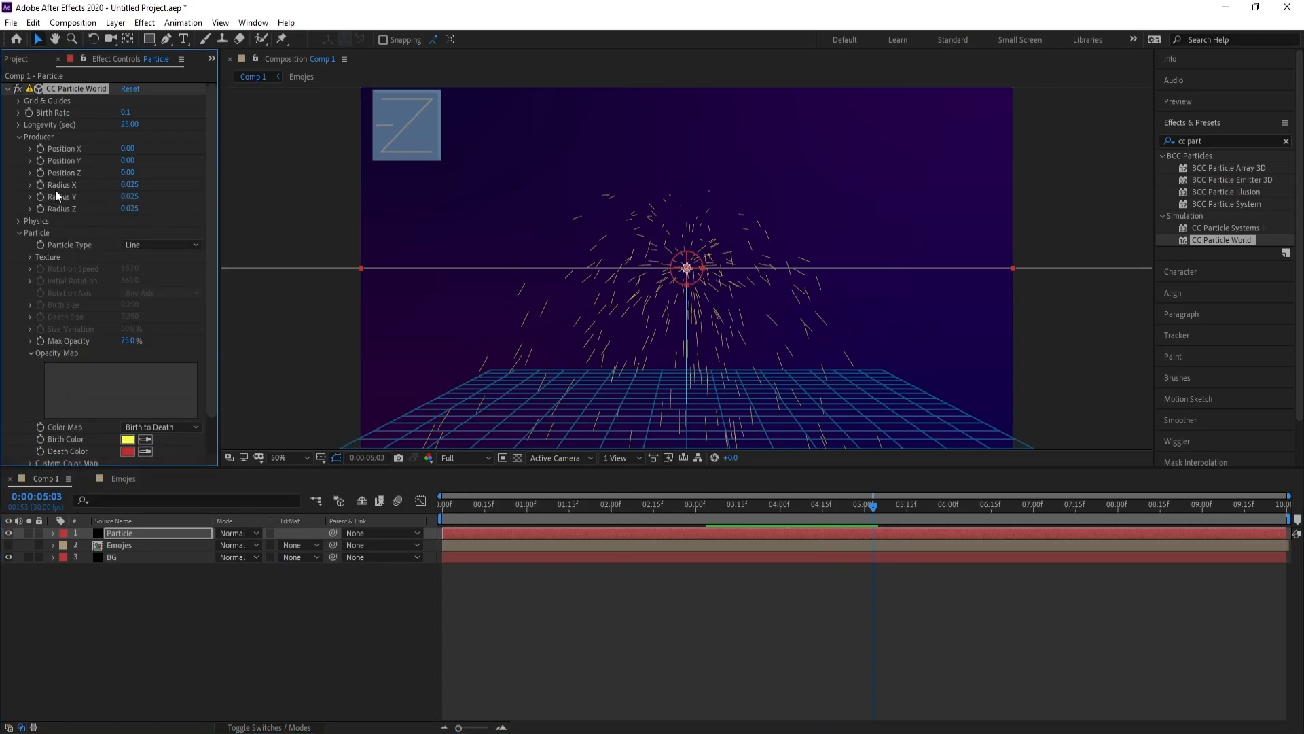
click(129, 184)
text(0.1)
key(Return)
drag(136, 184, 221, 197)
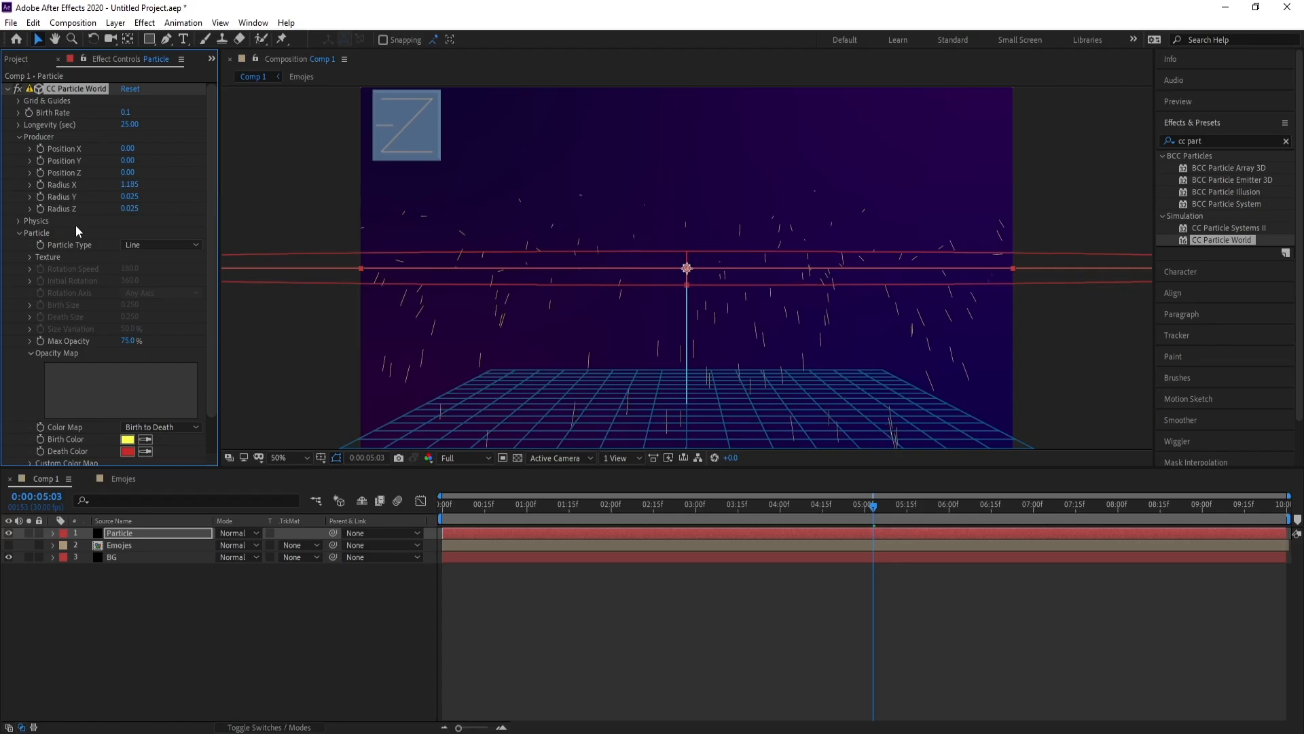
Set emitter Radius Y and Radius Z to 0 and preview the line emitter at 0:00:05:06
click(133, 197)
text(0)
click(134, 209)
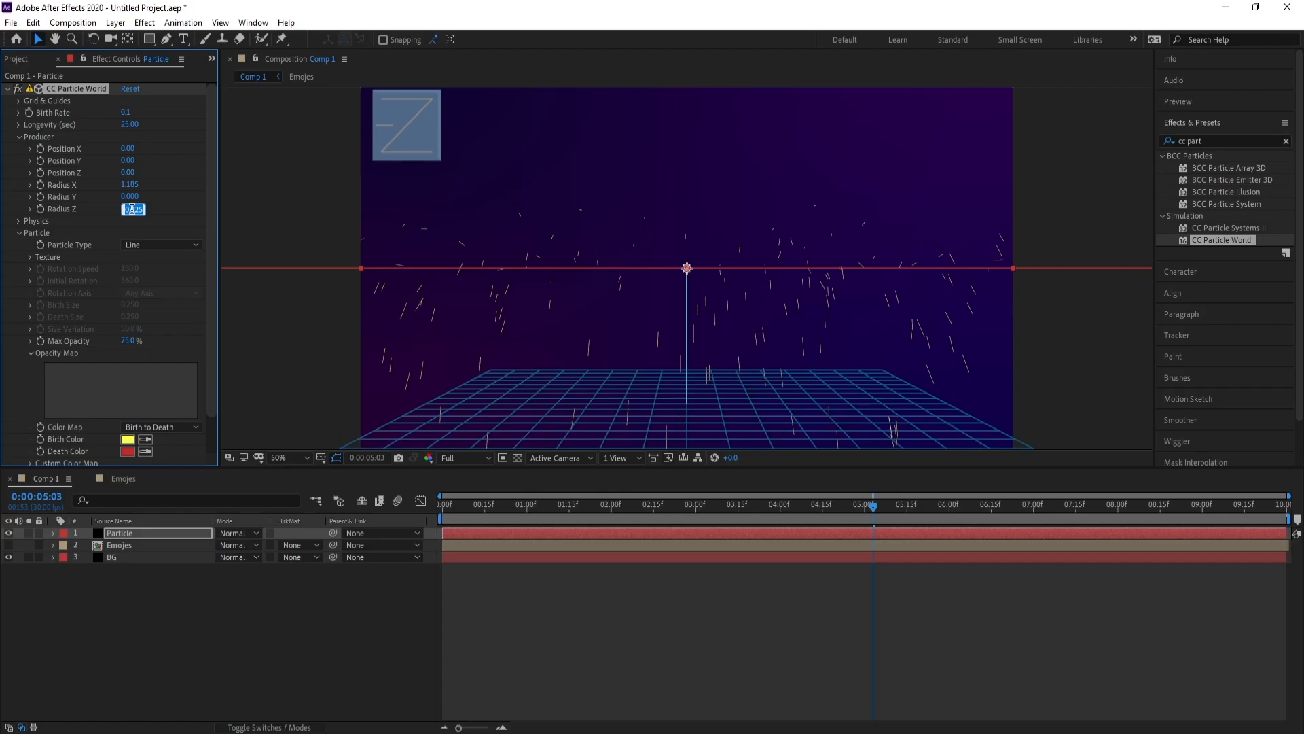
text(0)
key(Return)
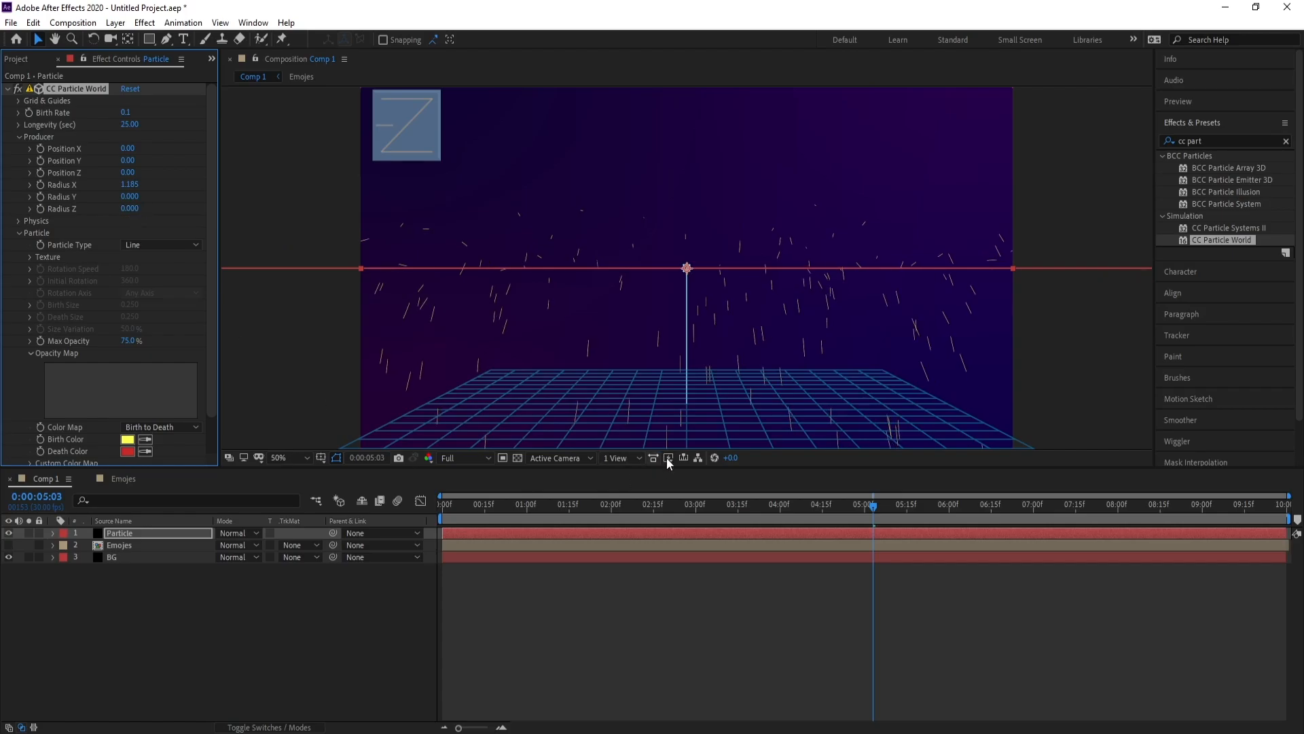
key(space)
click(881, 505)
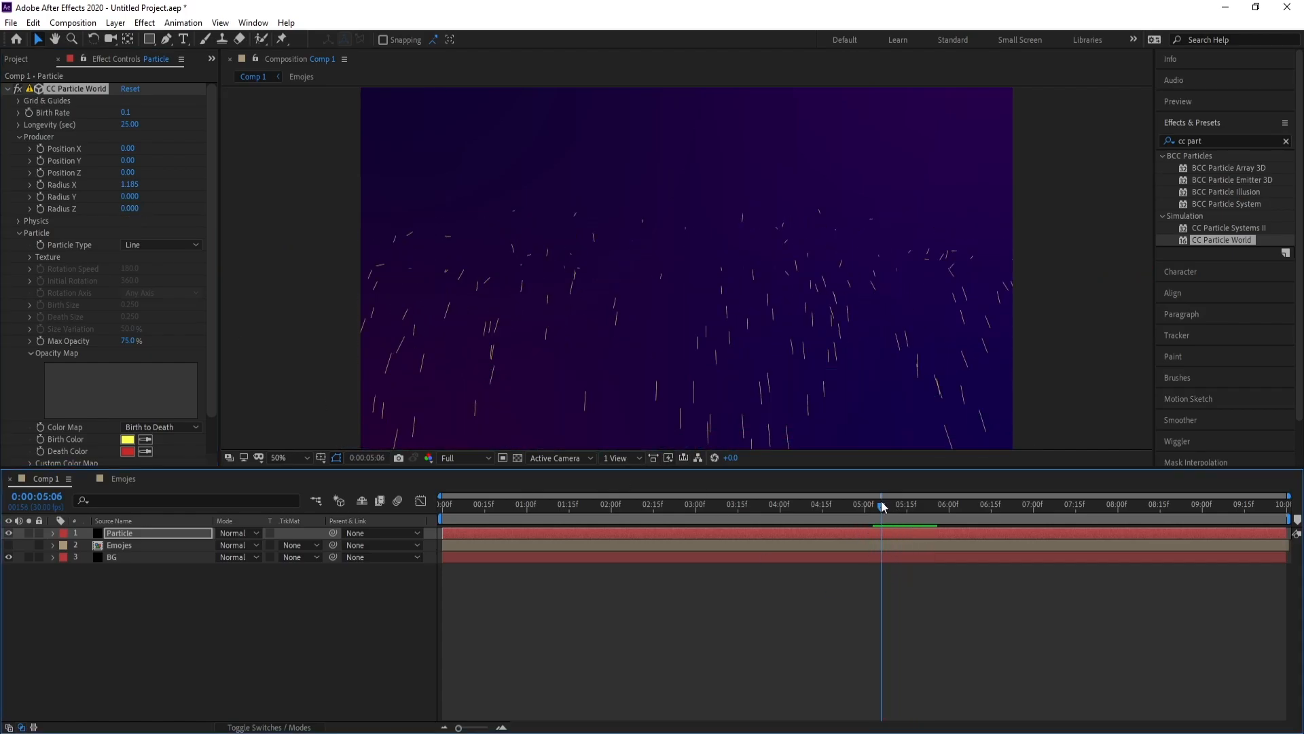
key(space)
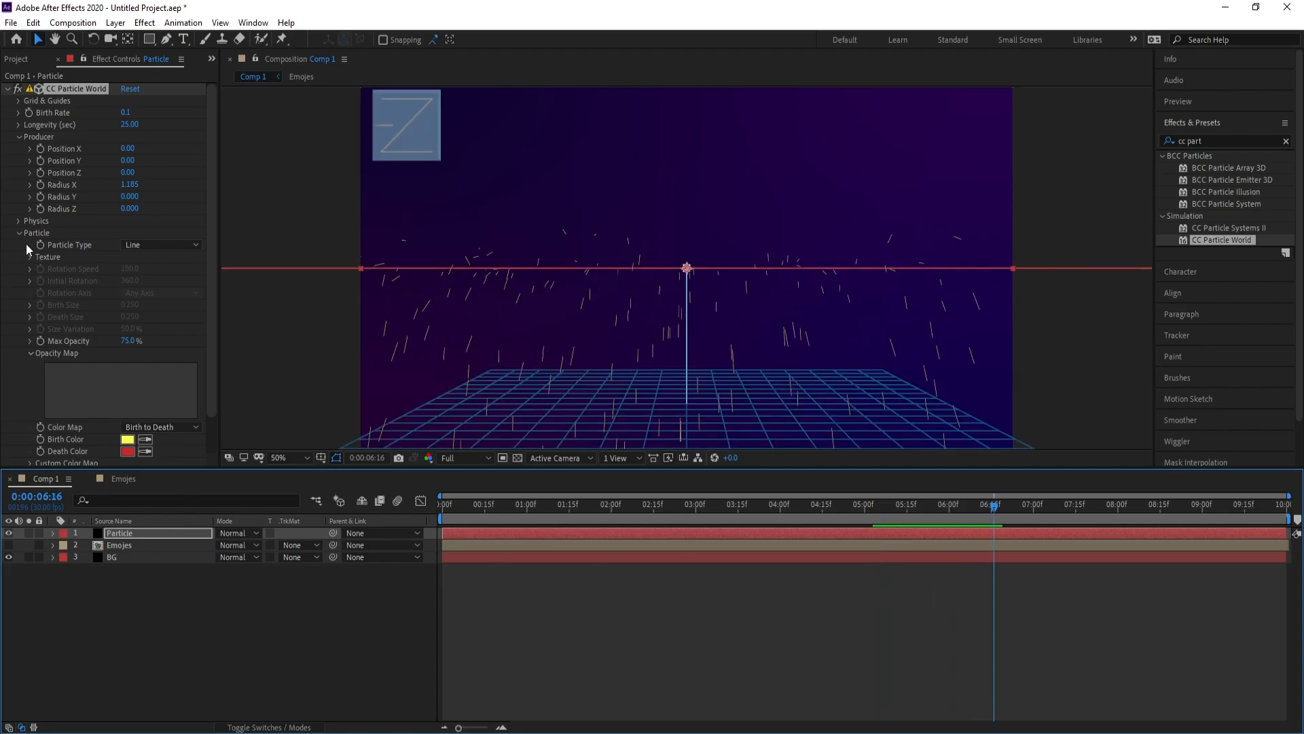
Switch the CC Particle World Physics animation to Cone Axis
click(18, 222)
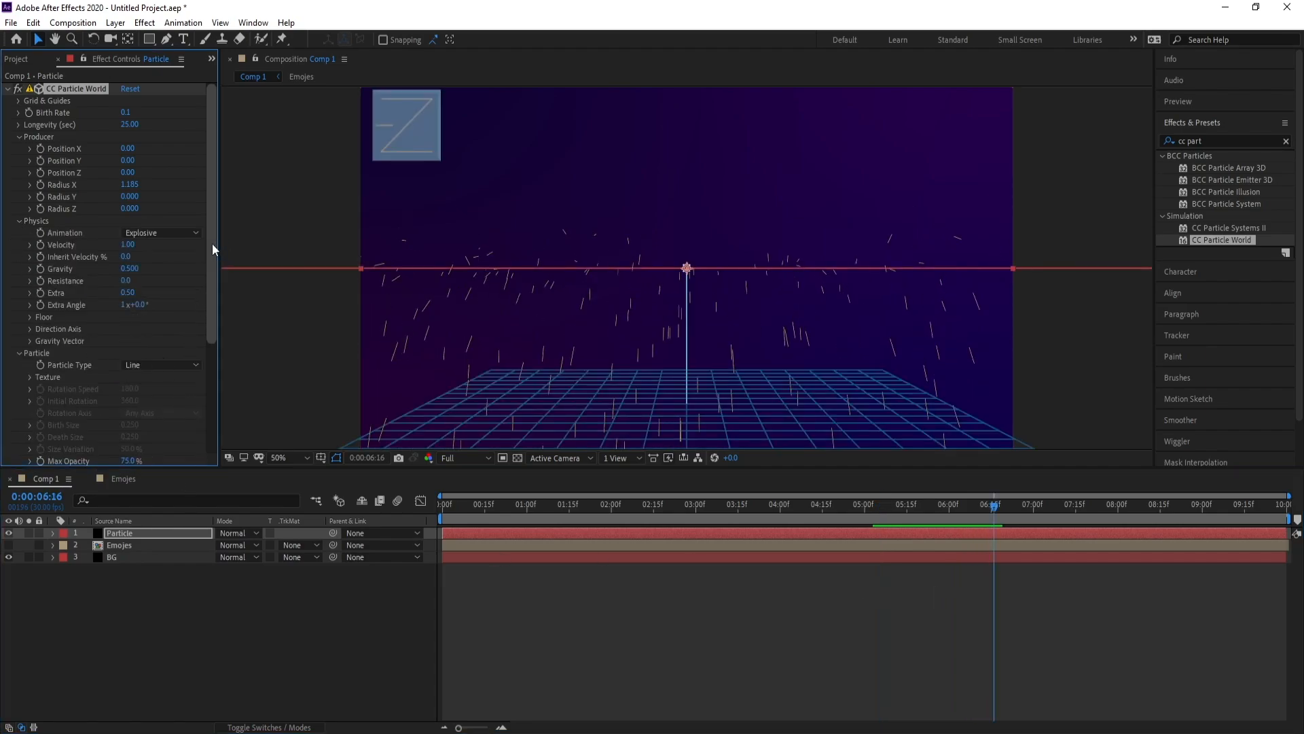
scroll(212, 247, down, 1)
click(167, 224)
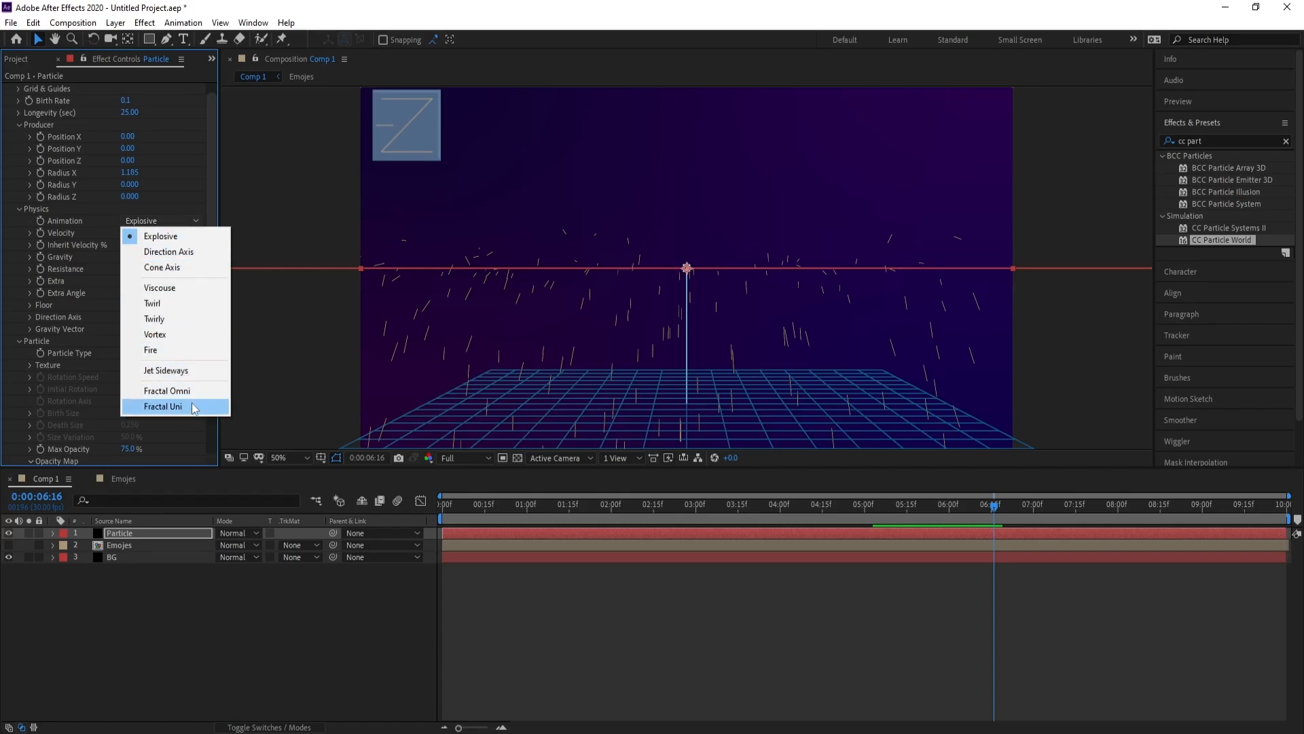
click(193, 271)
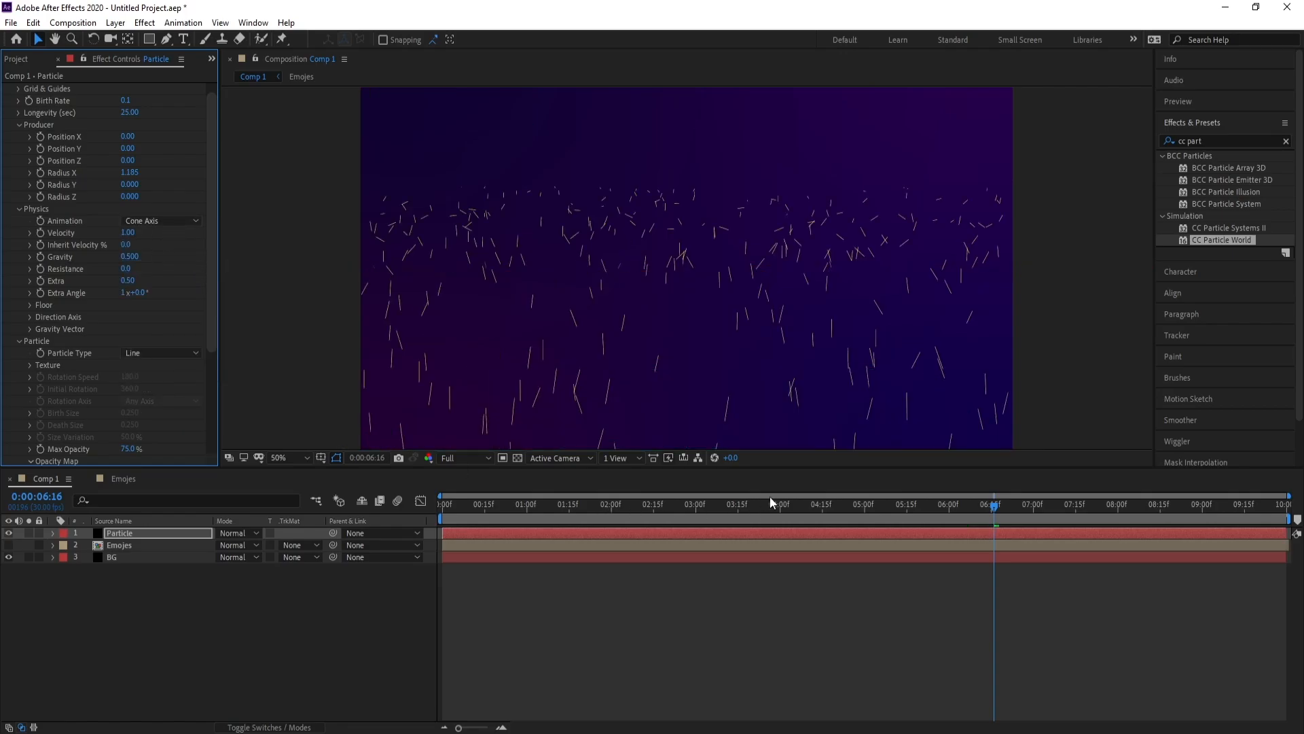
Set Physics Velocity to 0.15 and Gravity to 0, then preview the particles from 03:15
click(740, 504)
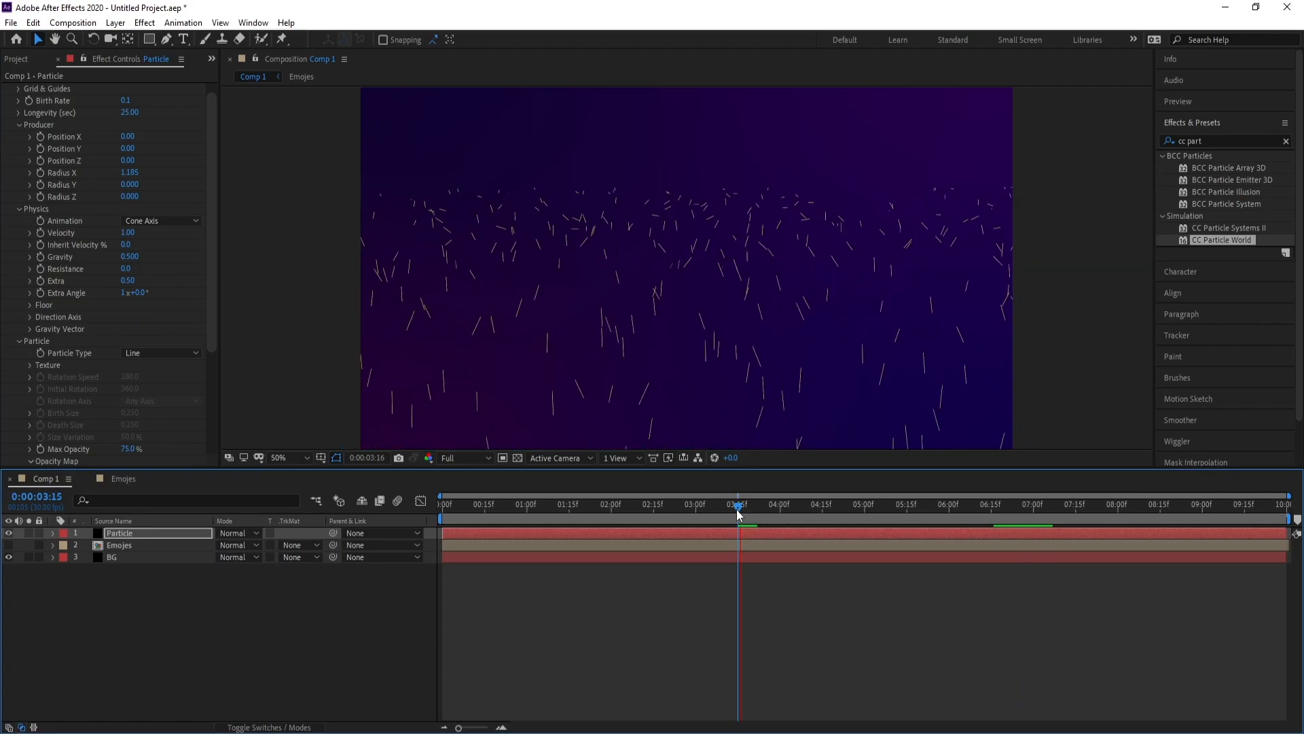
click(782, 503)
click(129, 232)
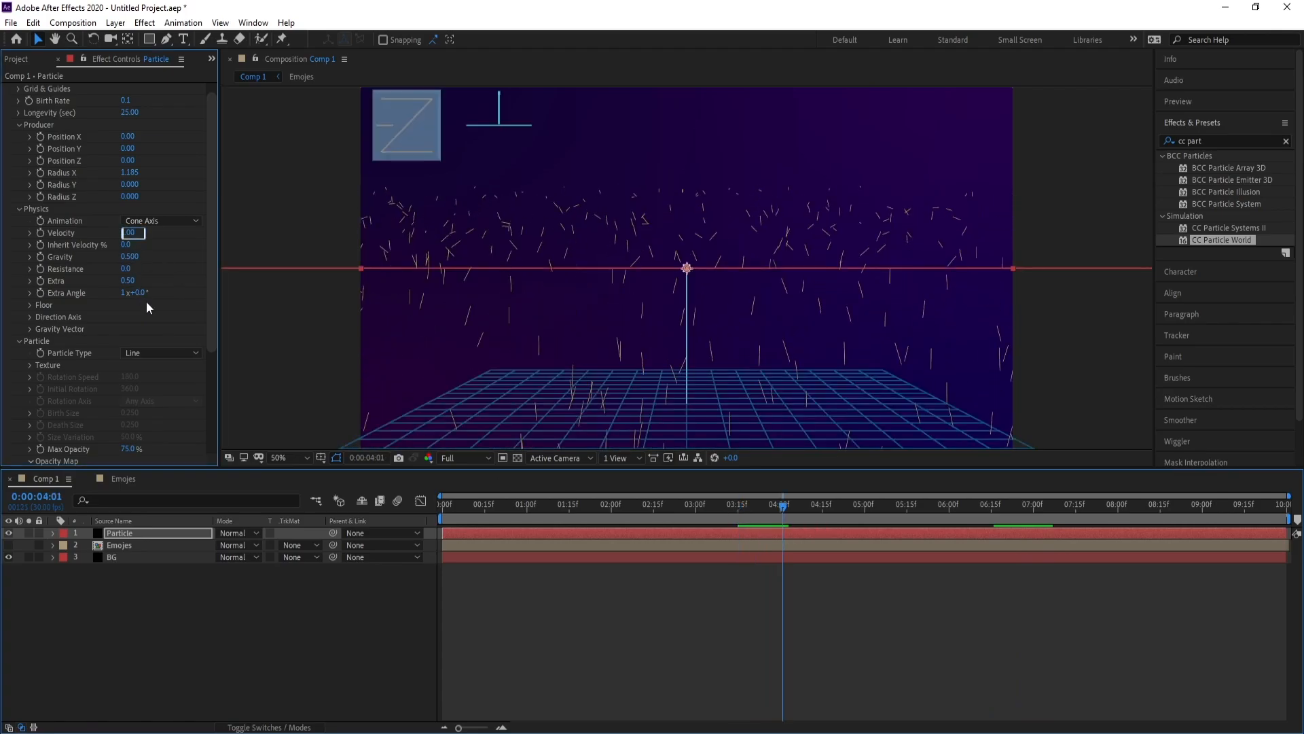
text(0.15)
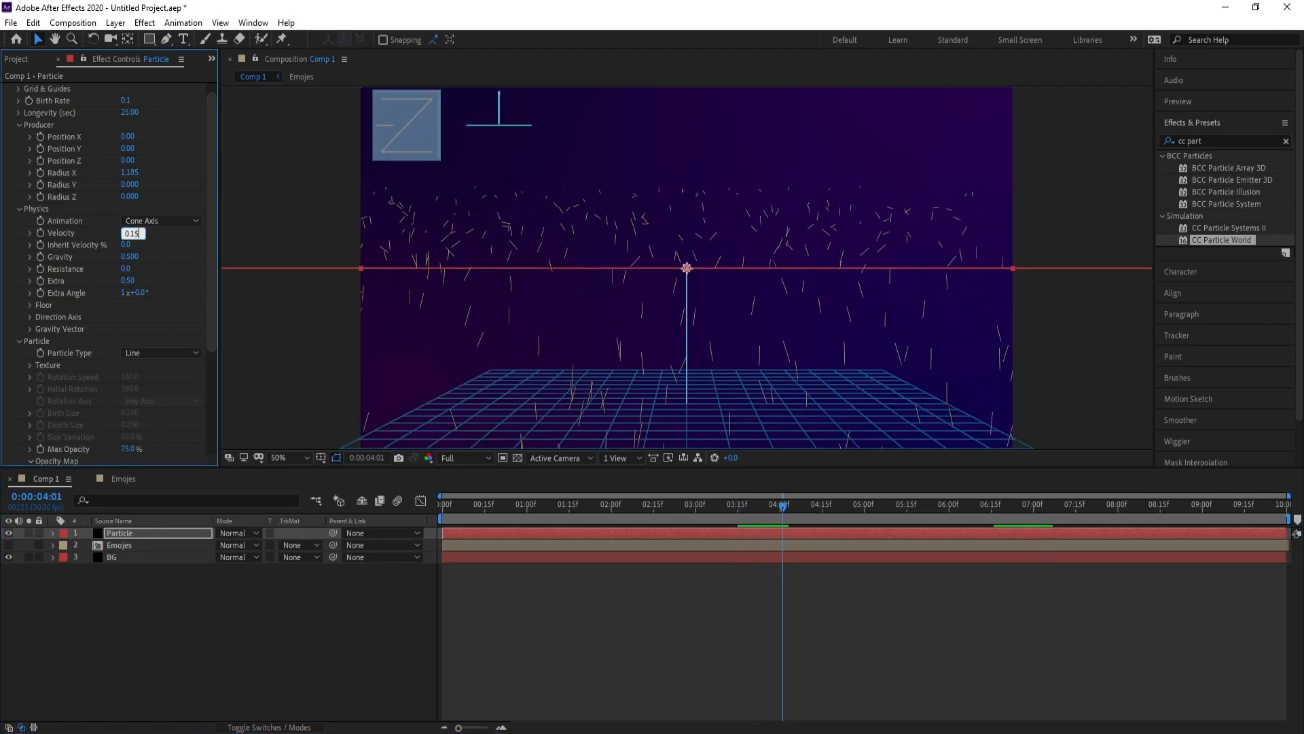
key(Return)
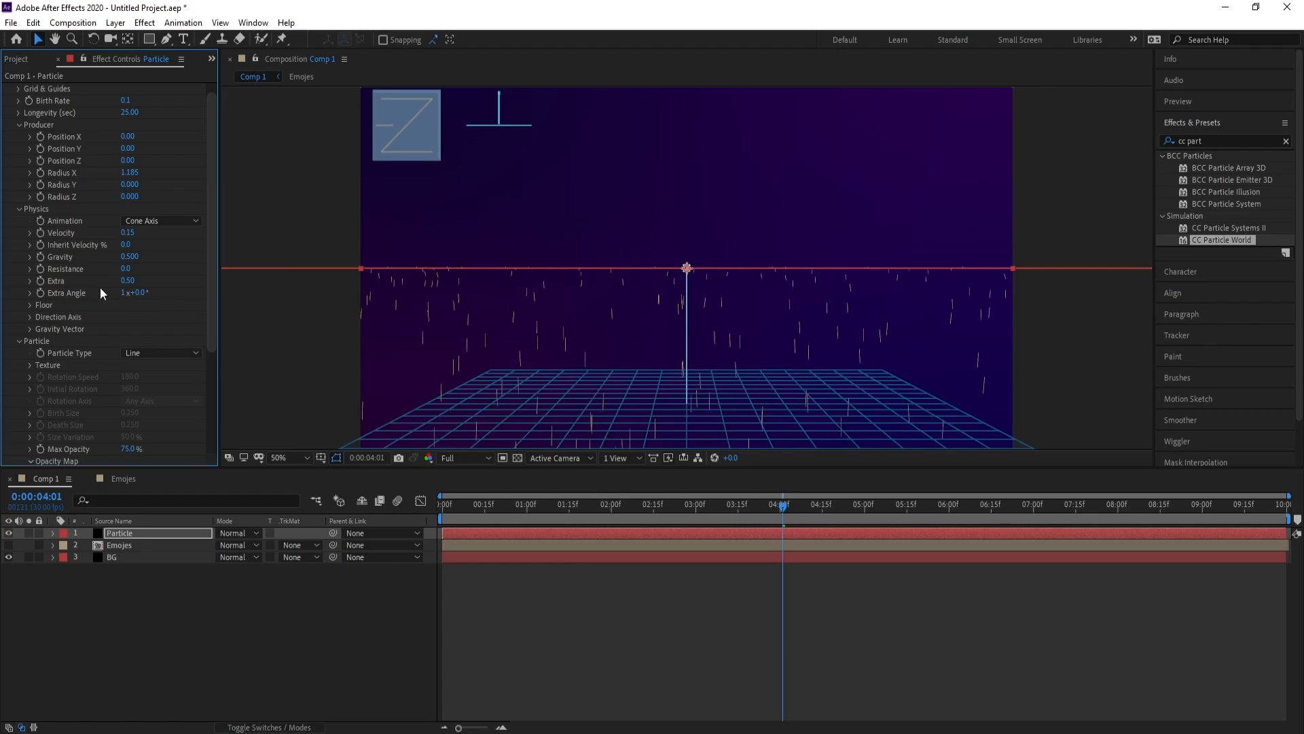
click(126, 257)
text(0)
key(Return)
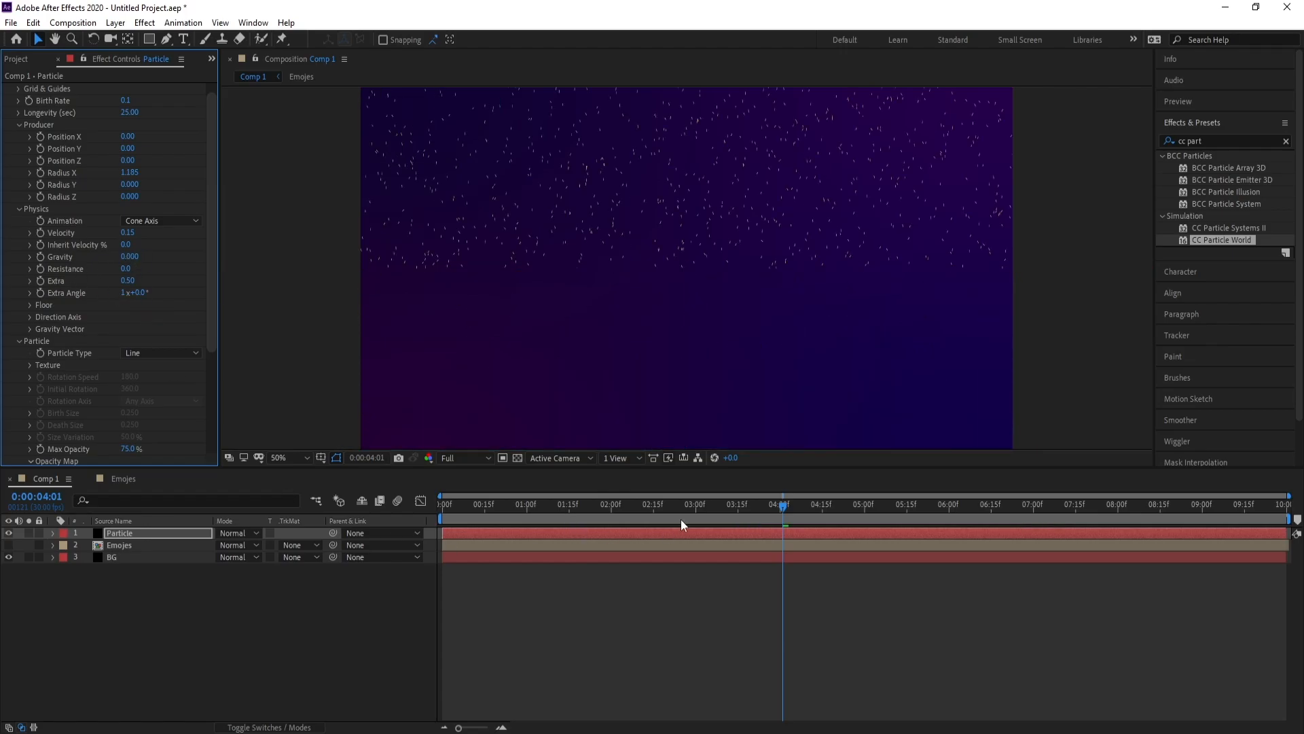
key(space)
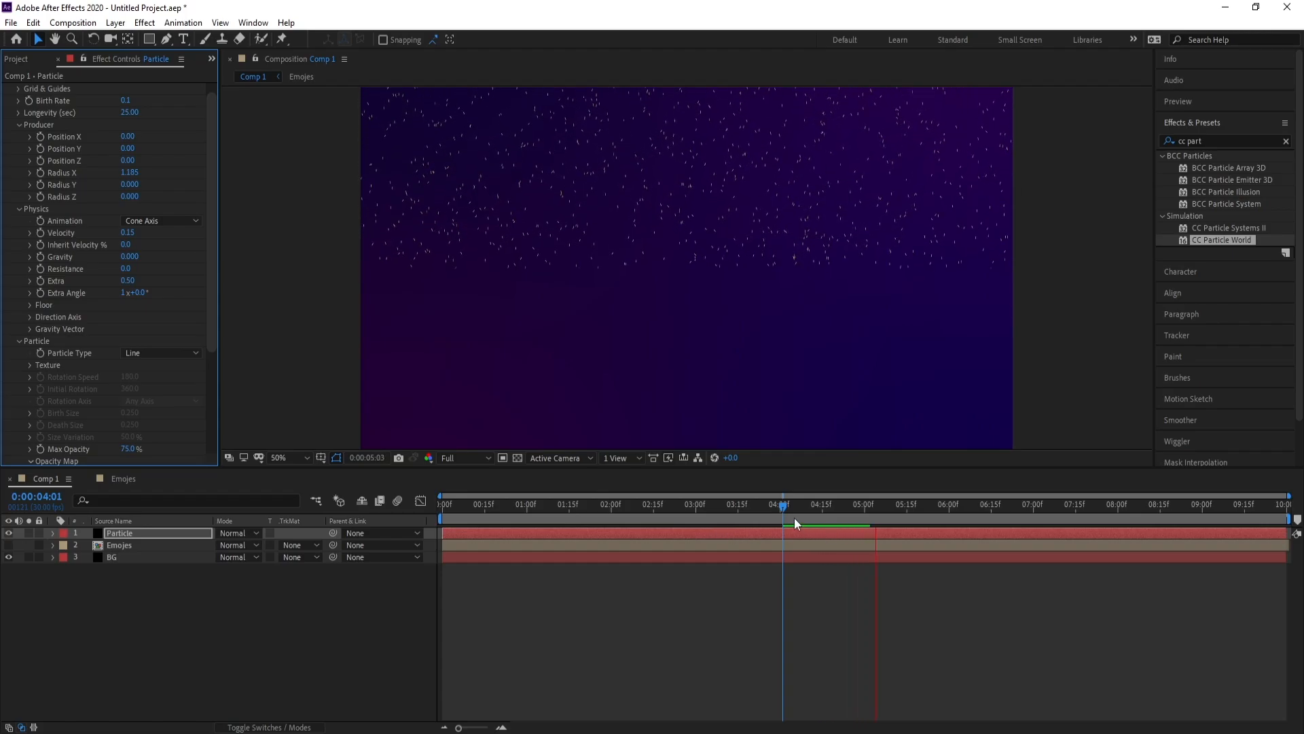
key(space)
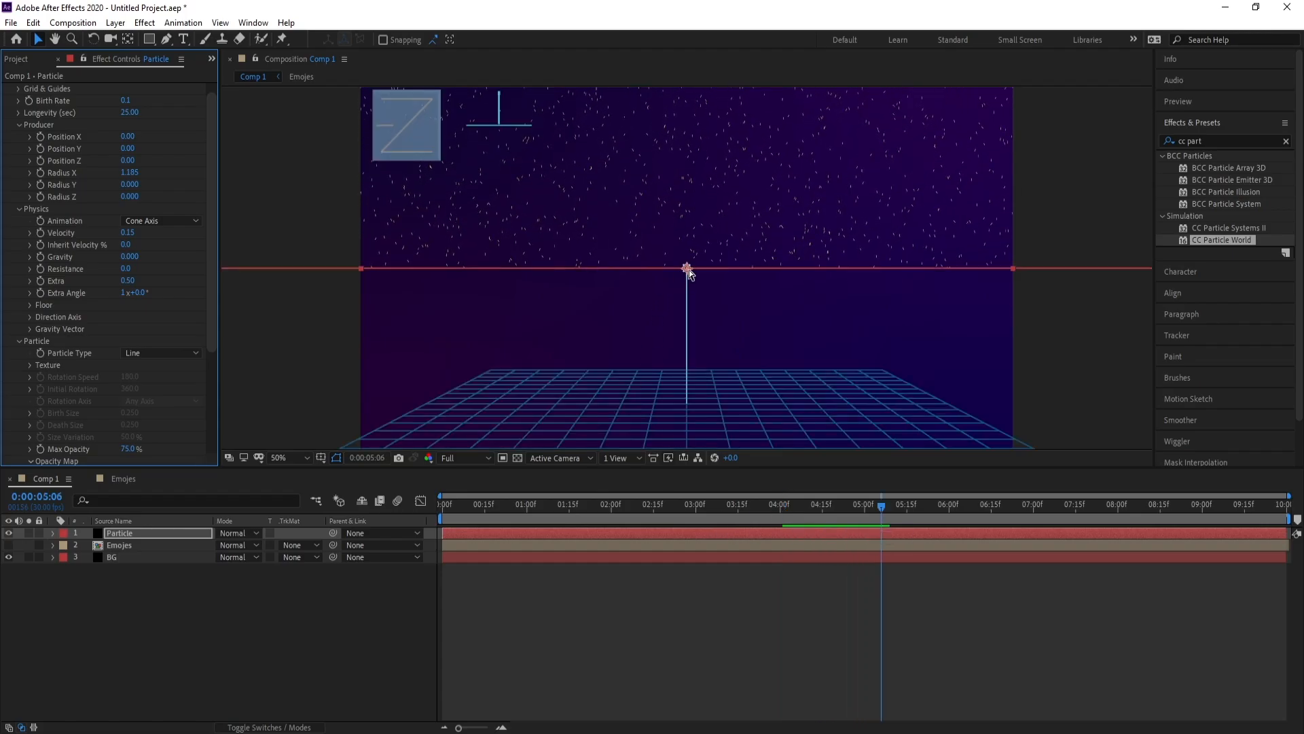
Drag the particle producer down to about Position Y 0.33 and preview from the start
drag(687, 271, 688, 448)
drag(707, 369, 719, 282)
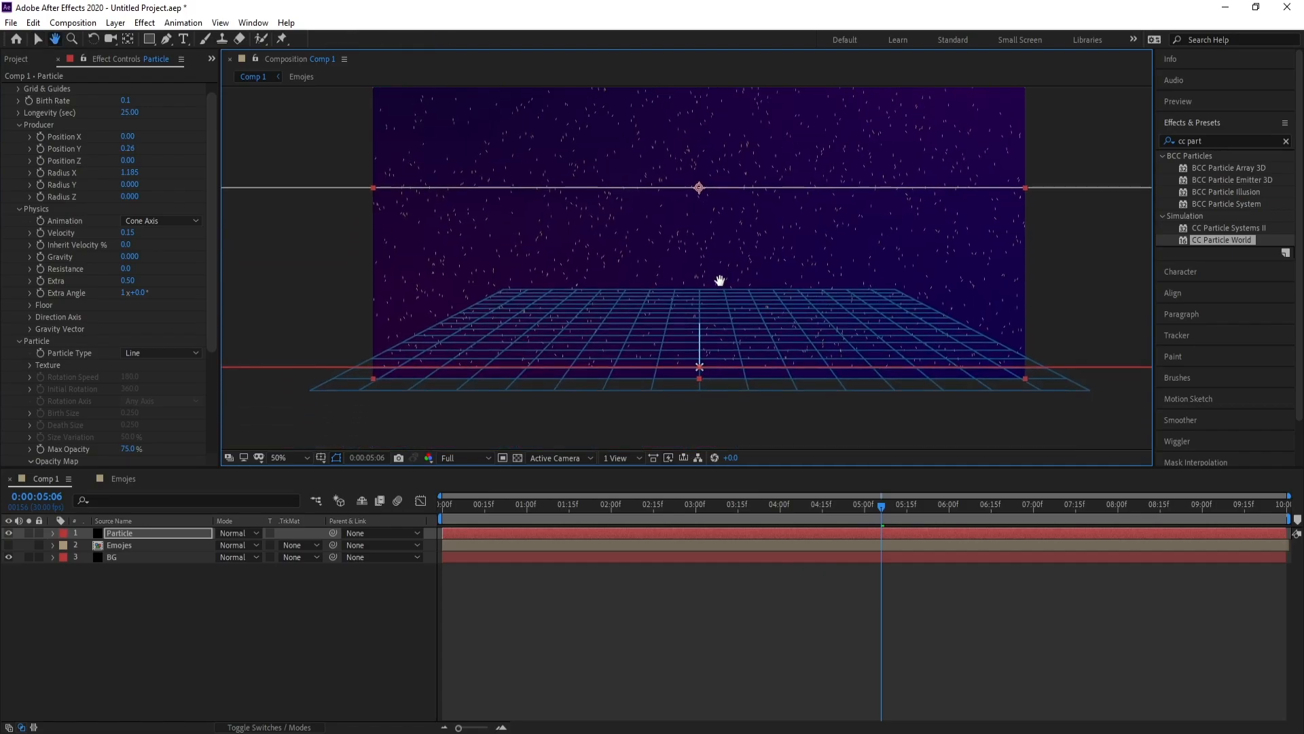
key(v)
drag(698, 354, 705, 398)
drag(523, 508, 388, 507)
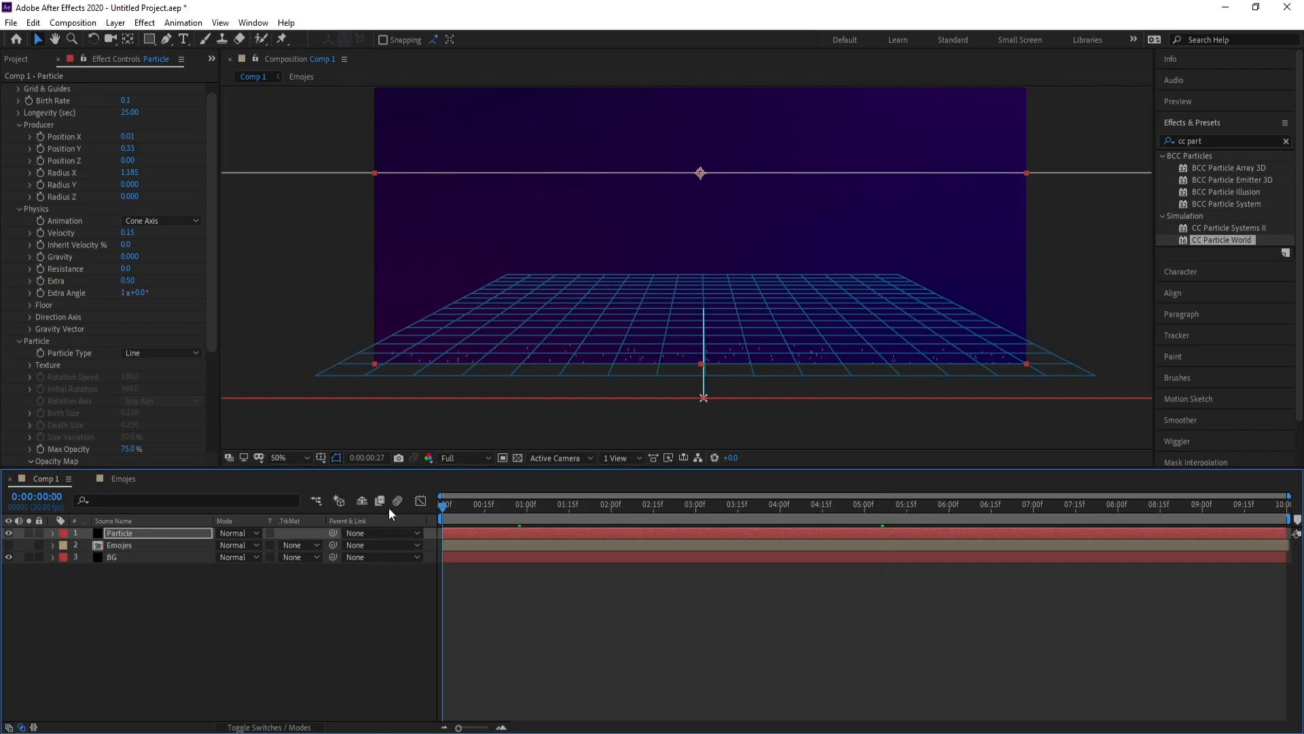
key(space)
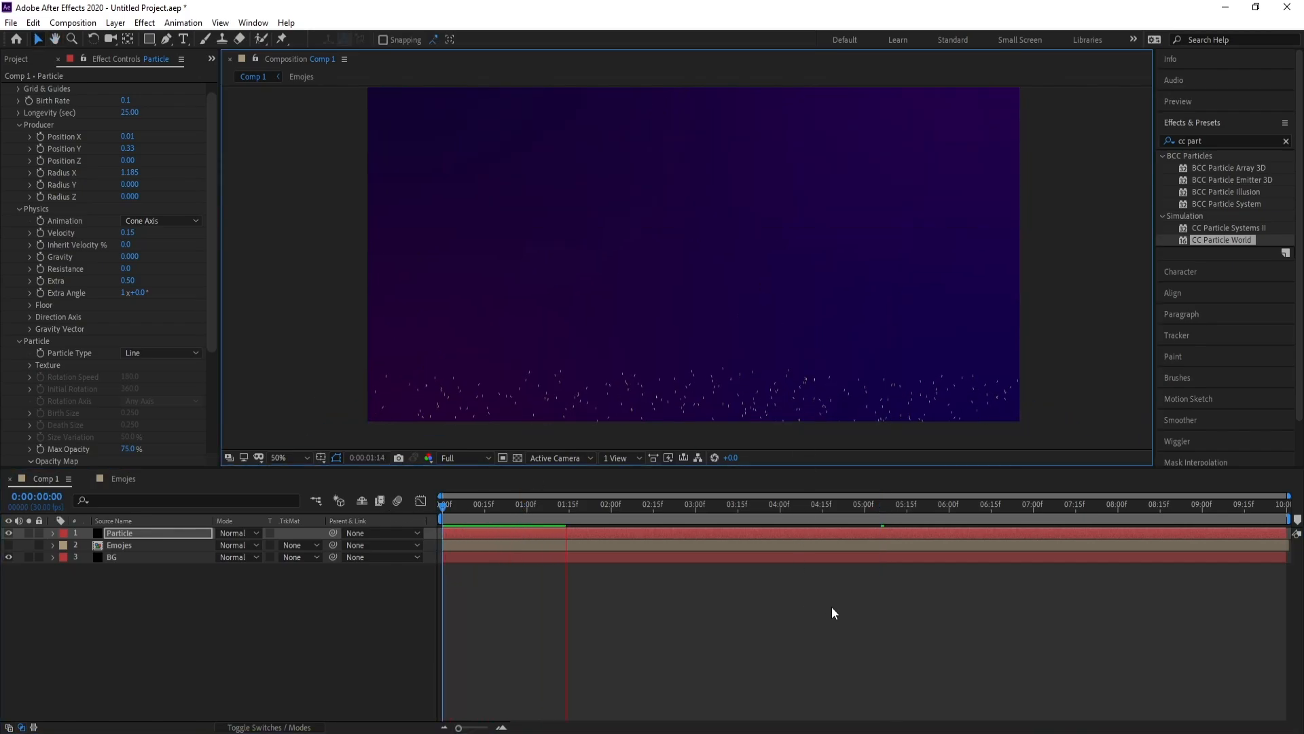
drag(643, 519, 924, 518)
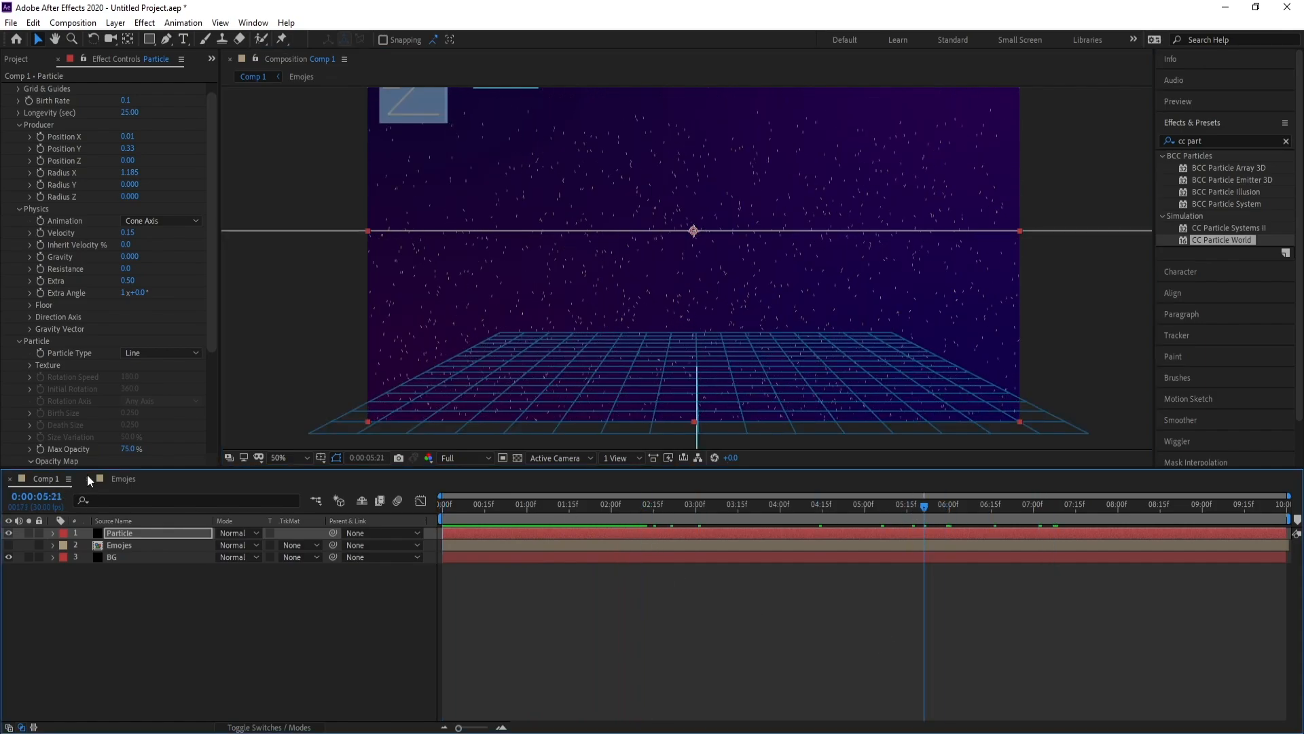
Make particles Textured Square using 2. Emojes as Texture Layer with Texture Time set to Birth
click(162, 354)
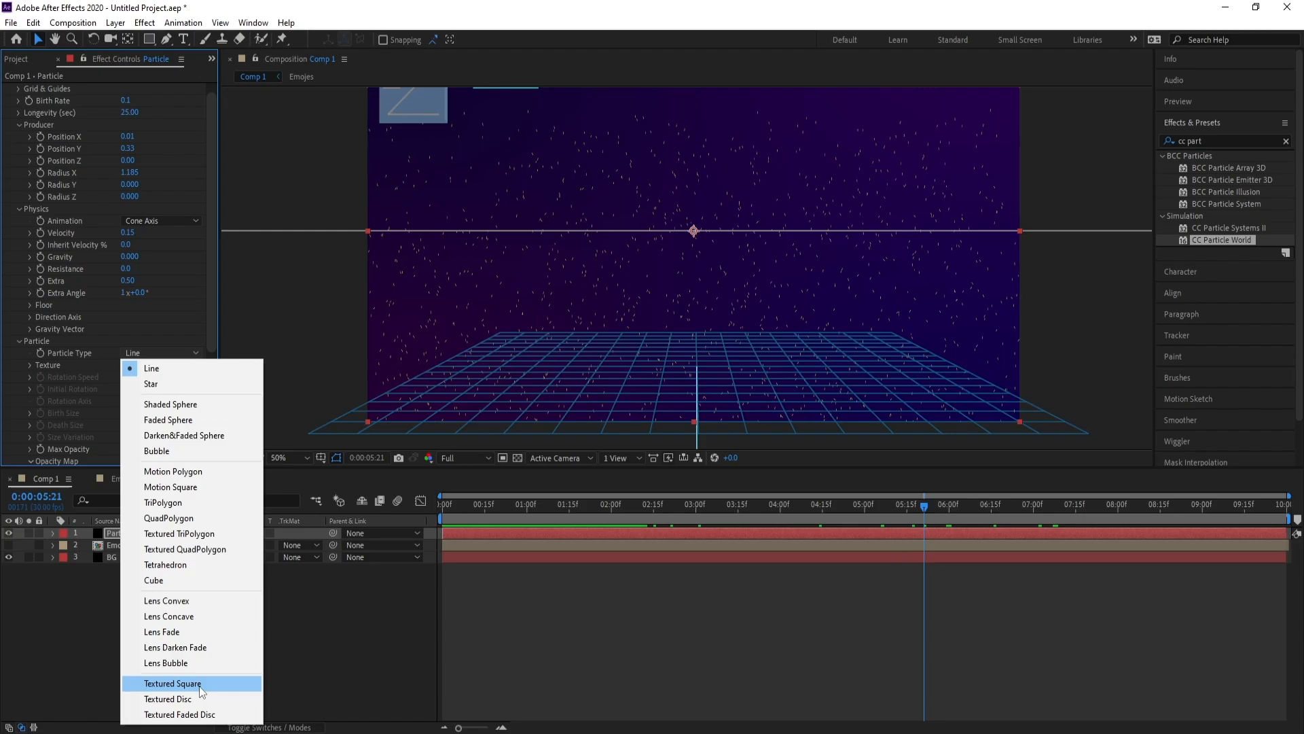
click(173, 683)
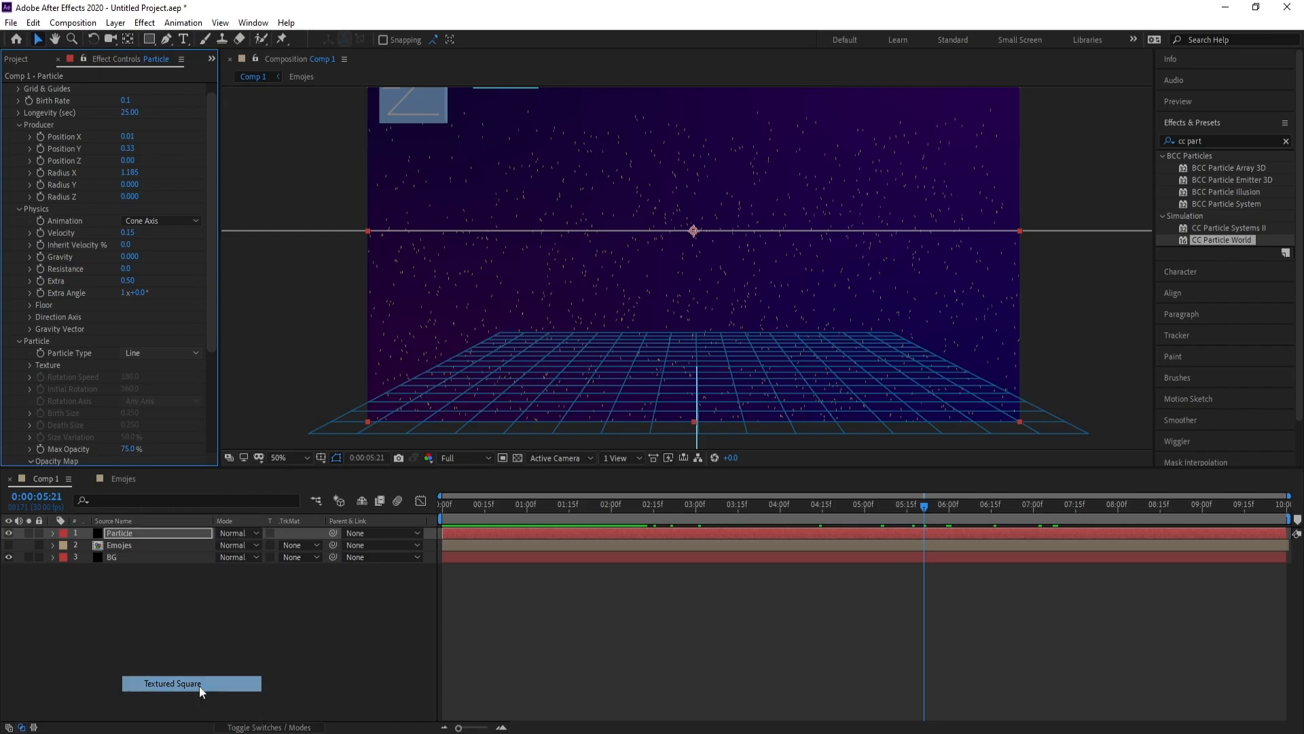
click(30, 367)
click(142, 377)
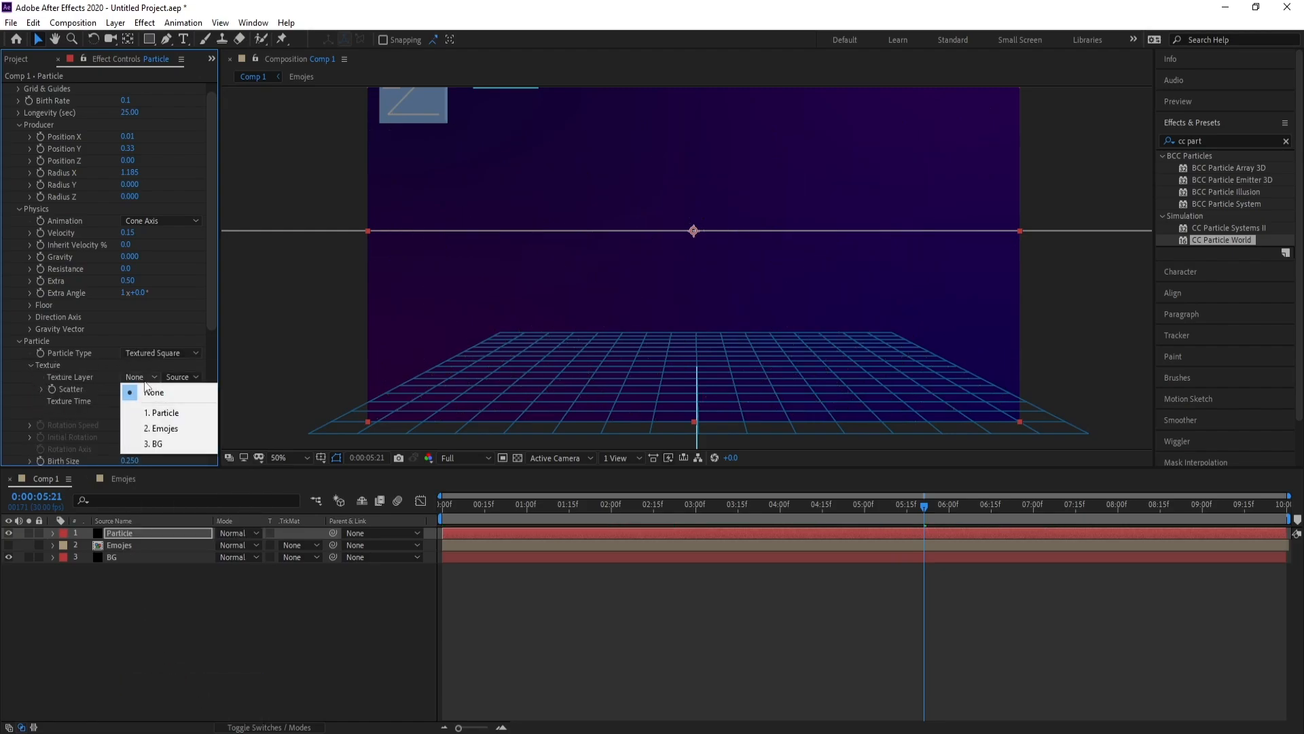
click(172, 429)
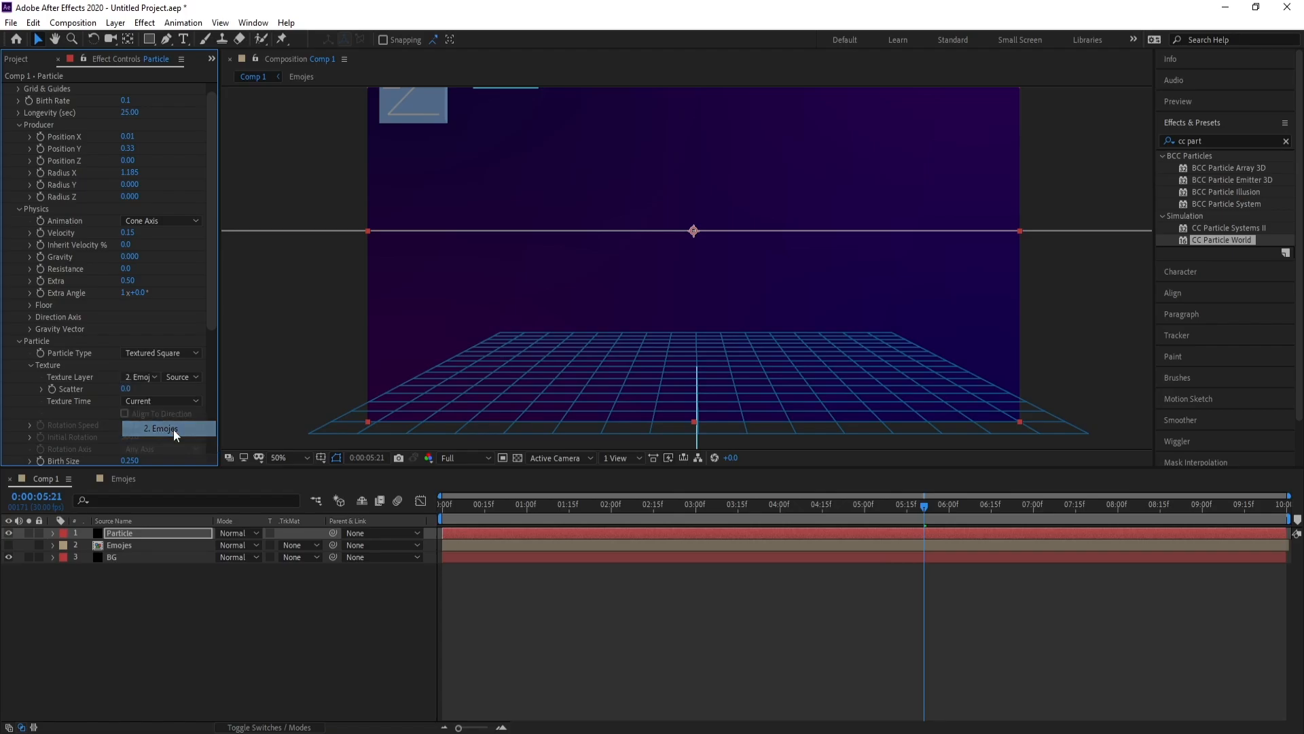
key(space)
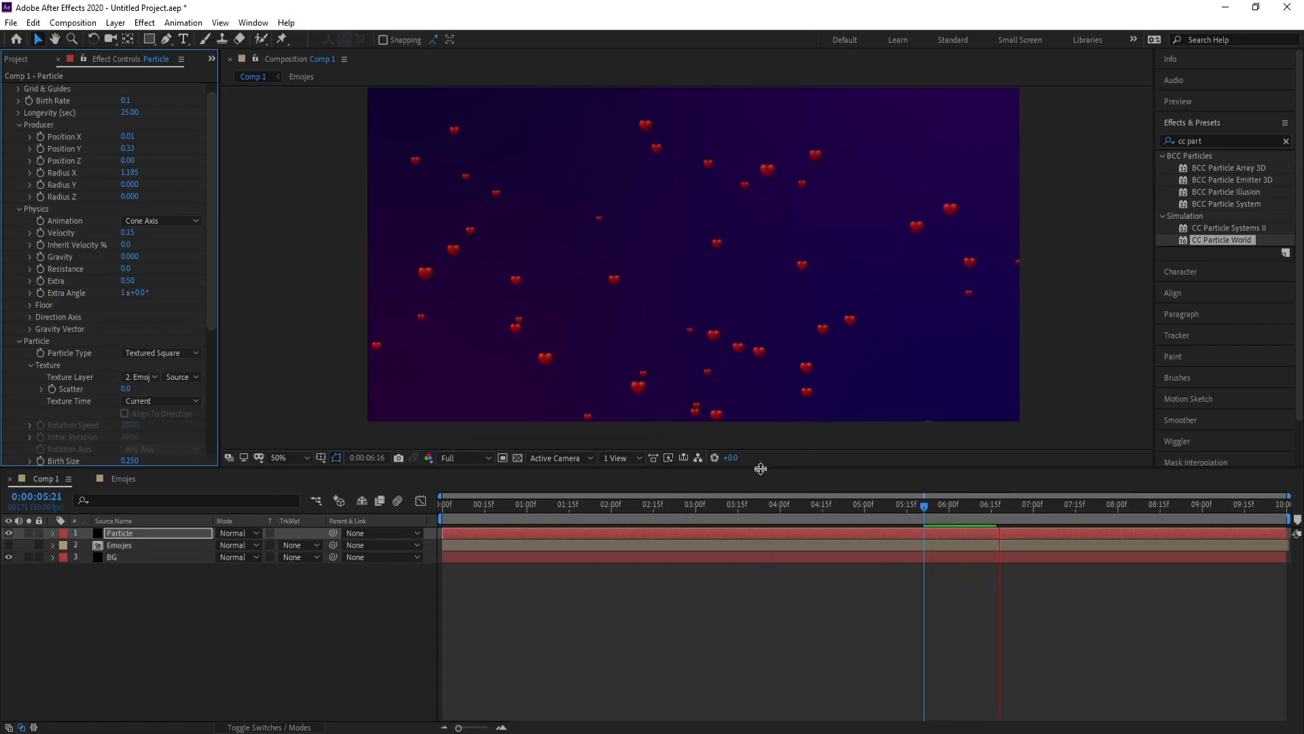
key(space)
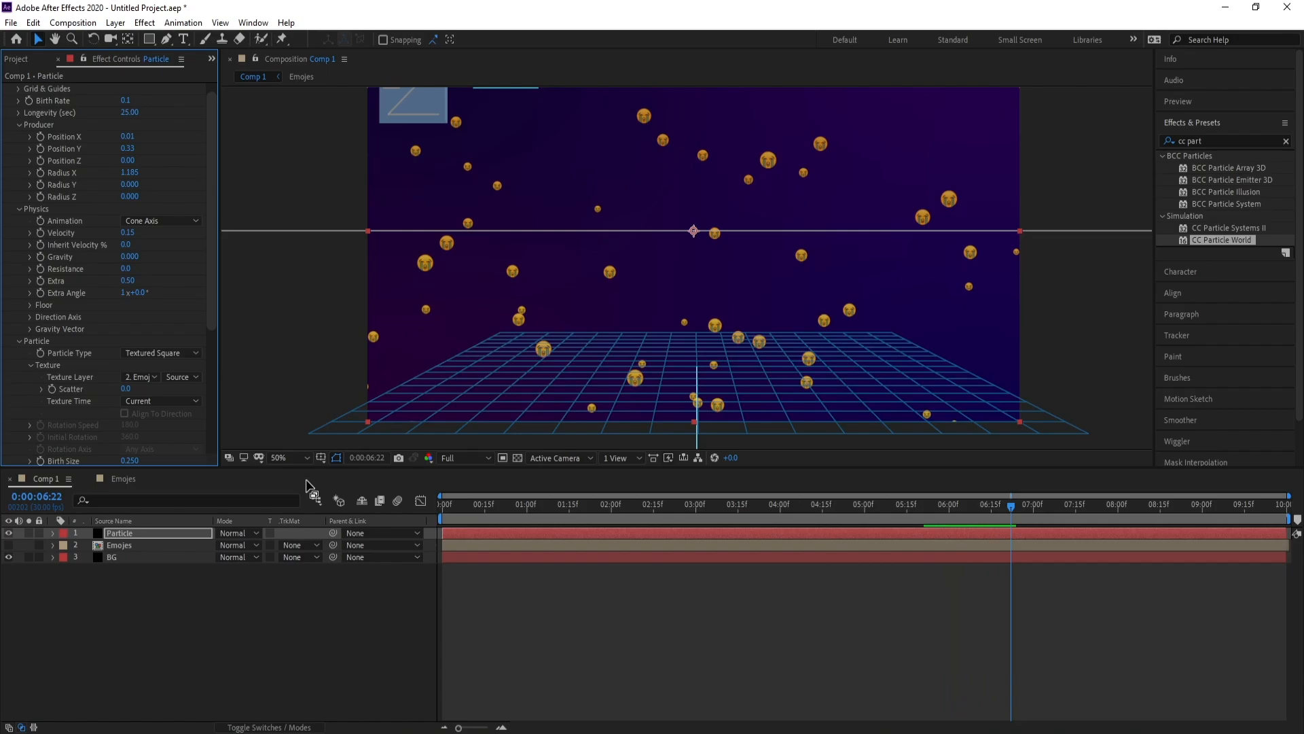
click(161, 404)
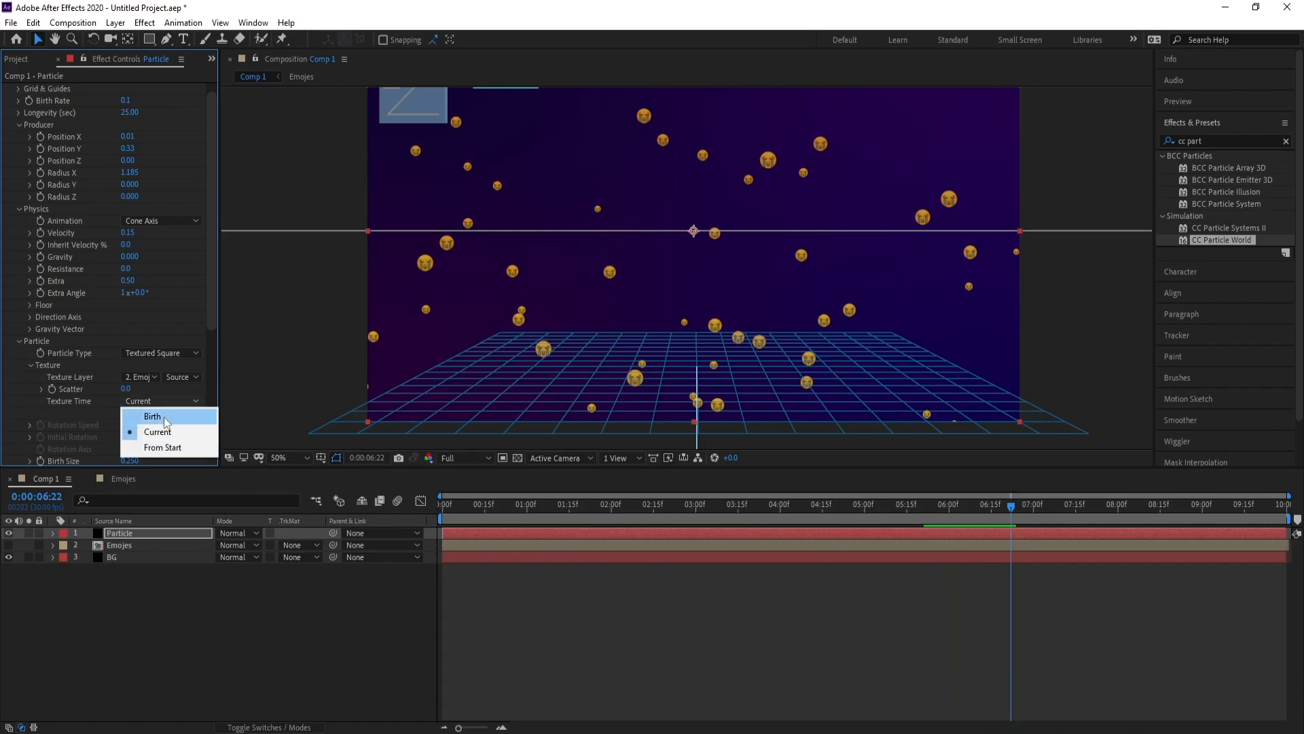
click(165, 417)
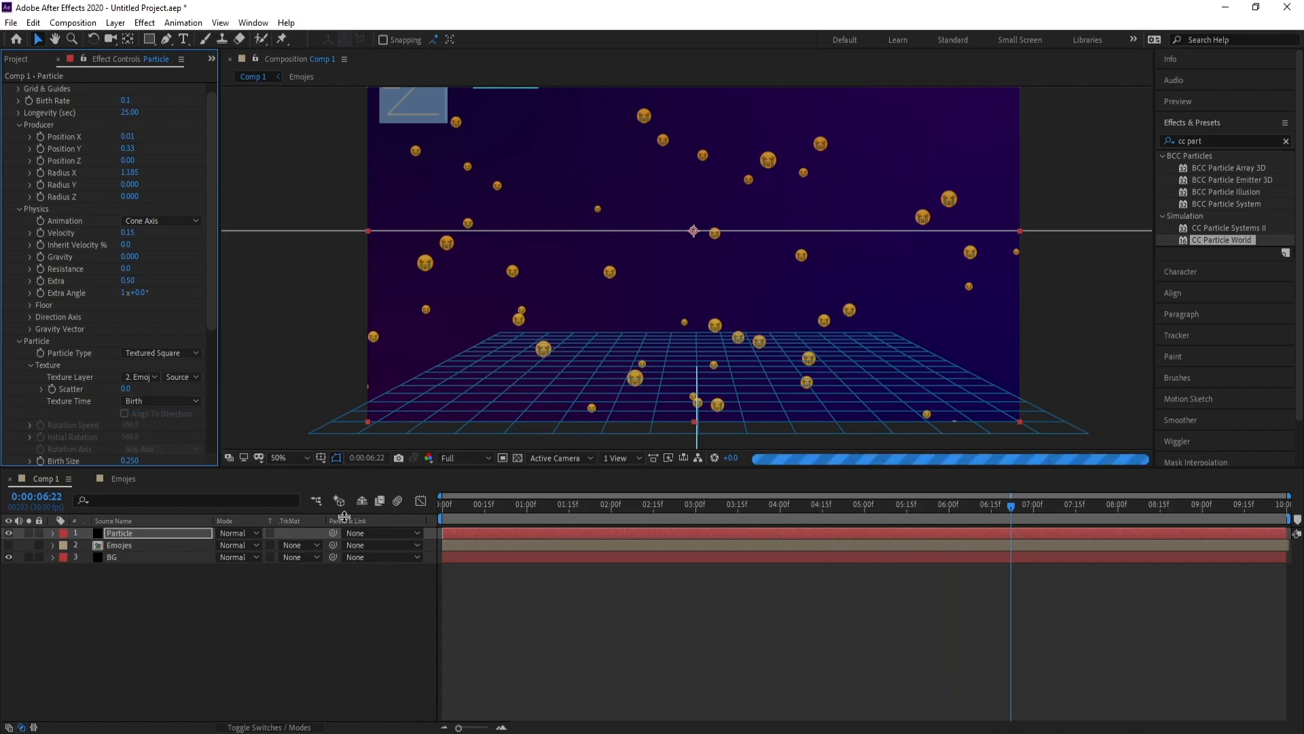
Set the particle Birth Size and Death Size both to 0.550
key(space)
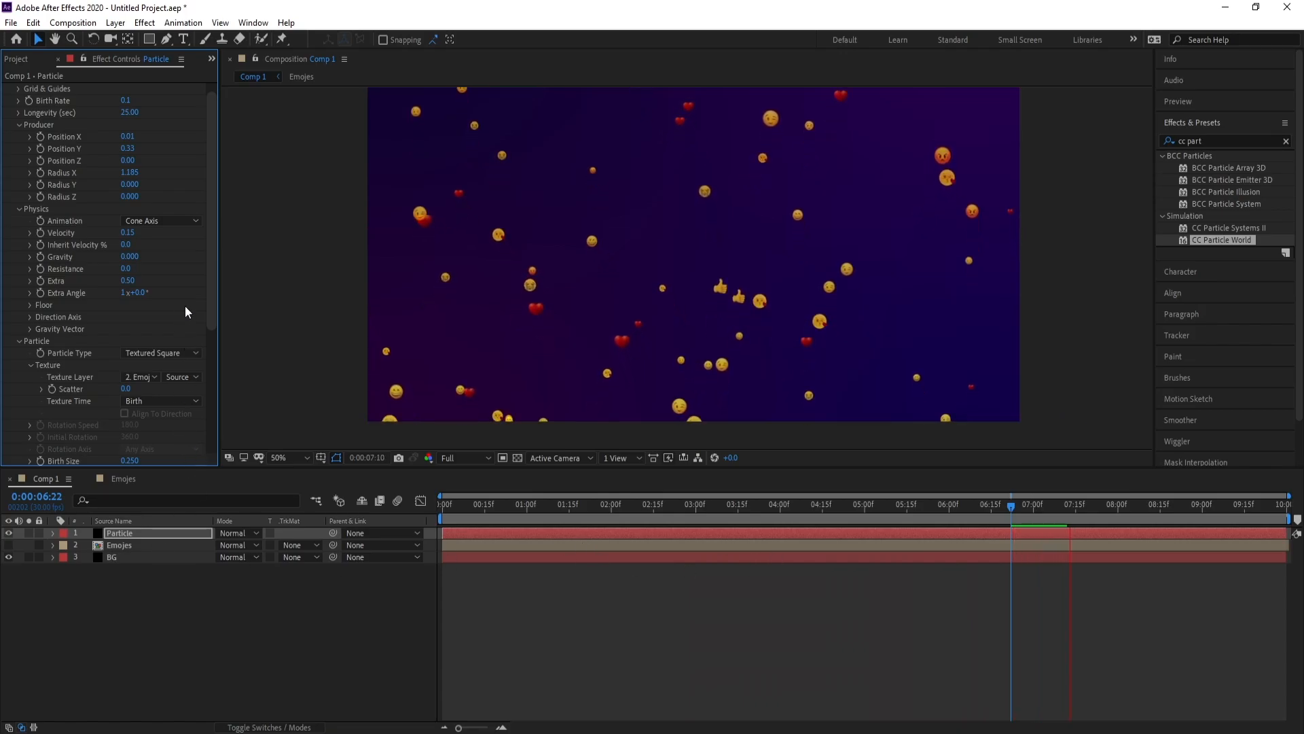
drag(210, 287, 213, 344)
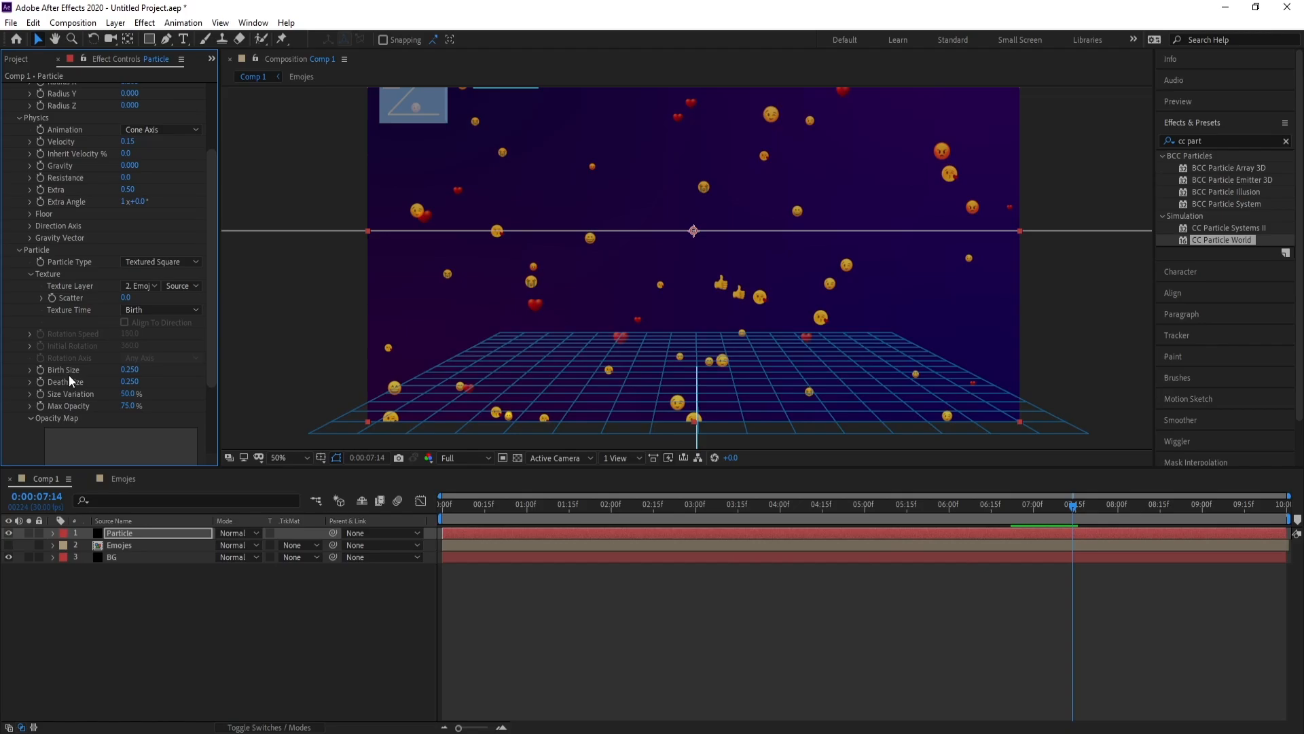
click(130, 371)
drag(133, 368, 149, 371)
text(55)
key(Return)
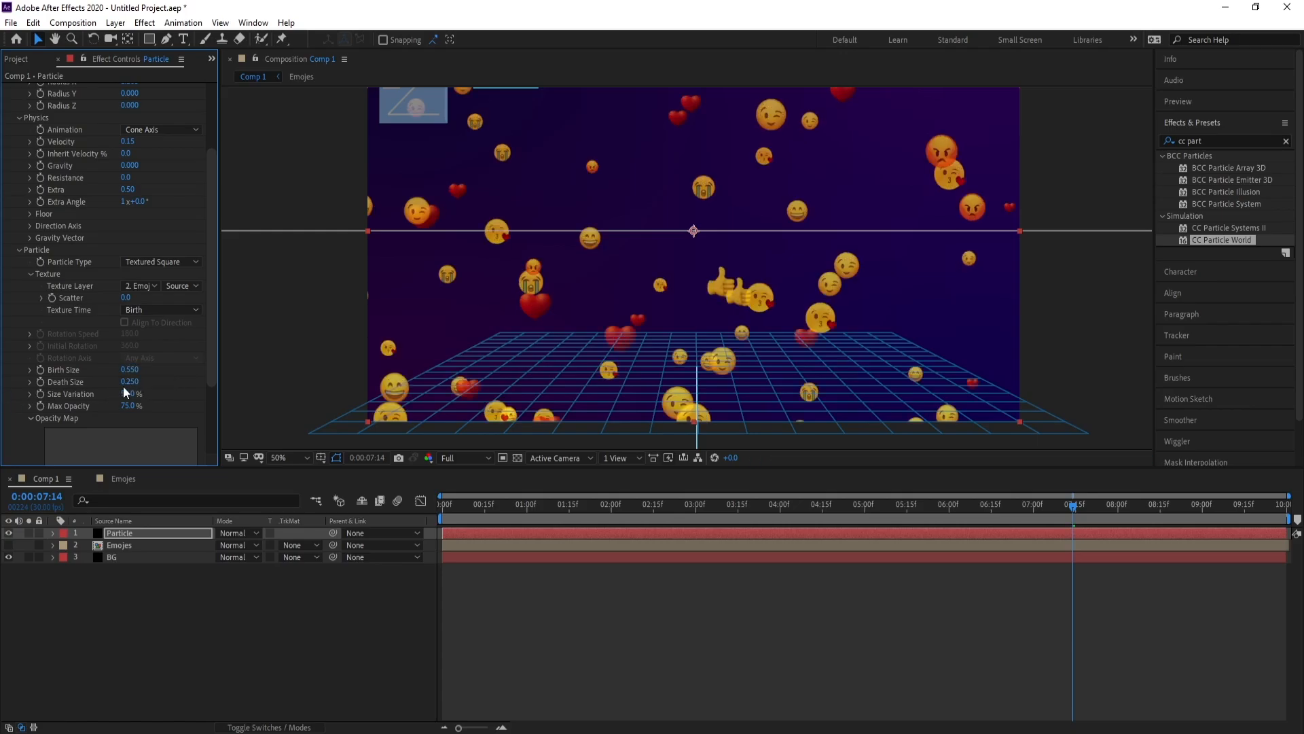
click(129, 382)
text(55)
key(Return)
Preview the larger emojis from 01:19 and 03:19, then zoom the viewer to 25%
click(579, 503)
key(space)
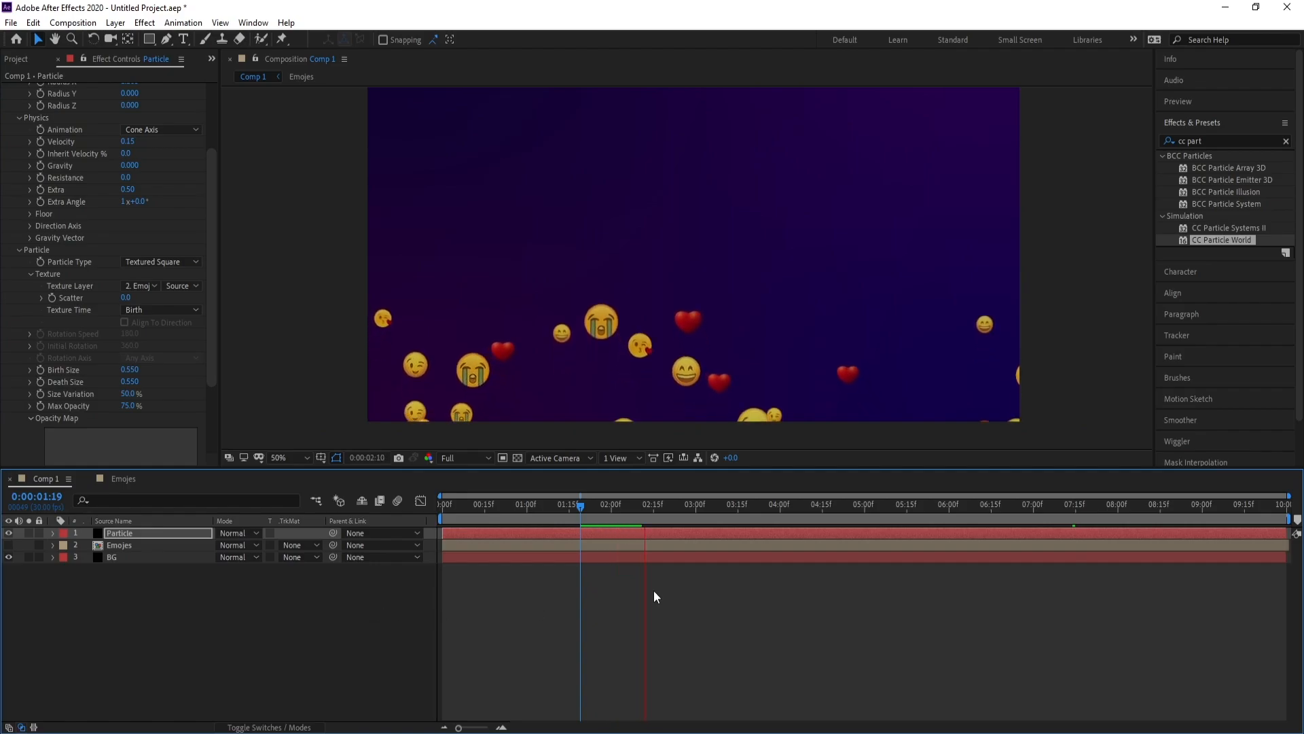
click(749, 503)
key(space)
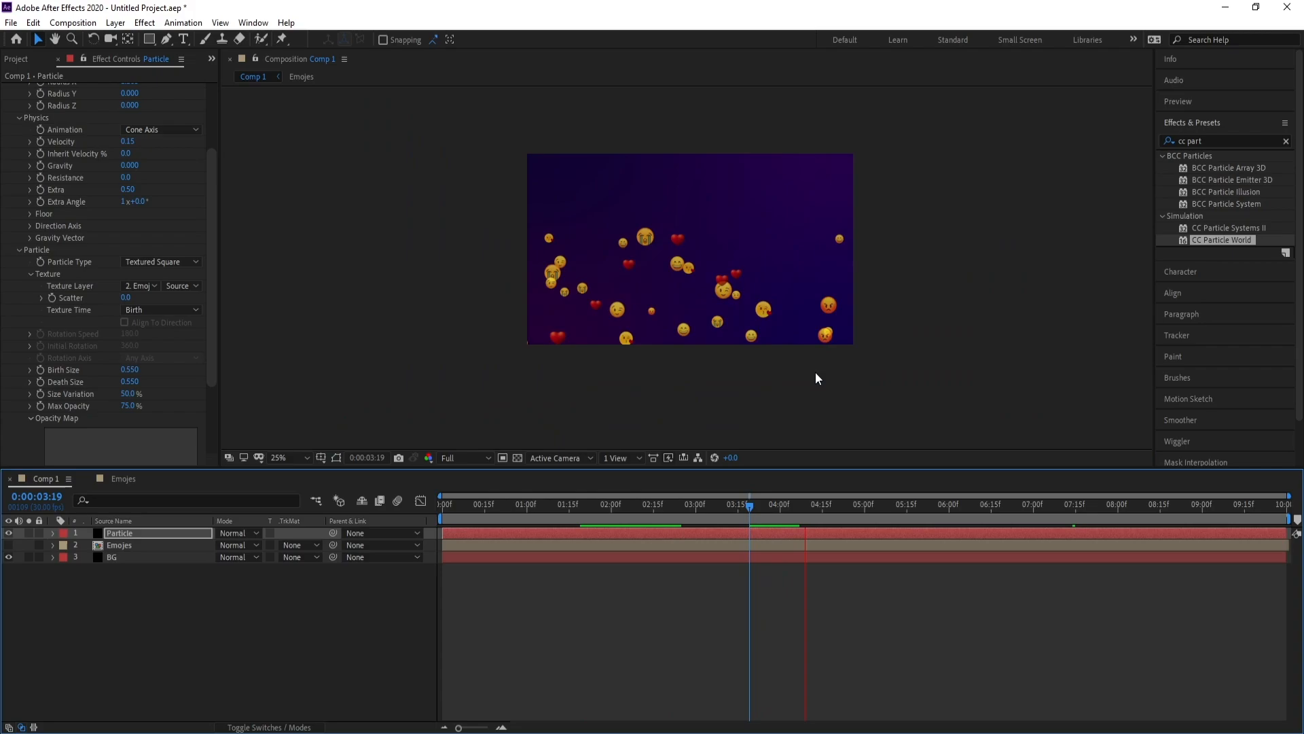
key(comma)
key(comma)
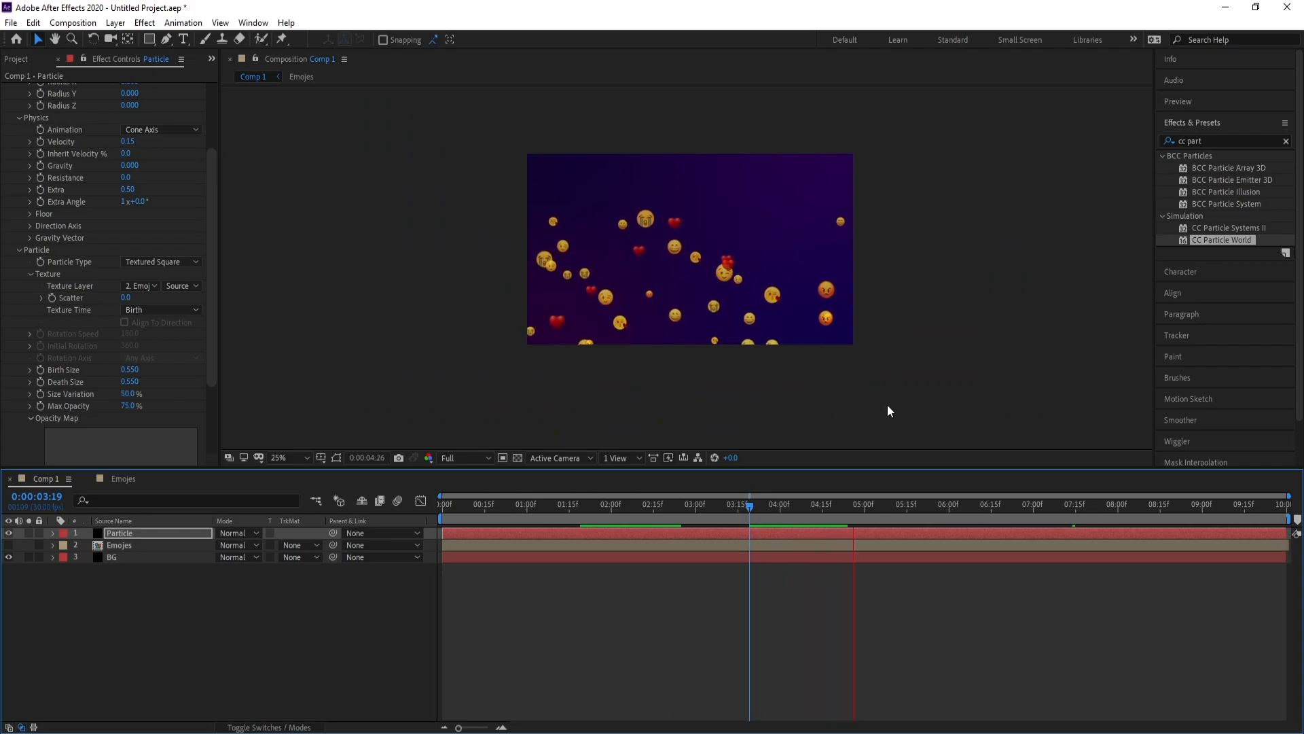